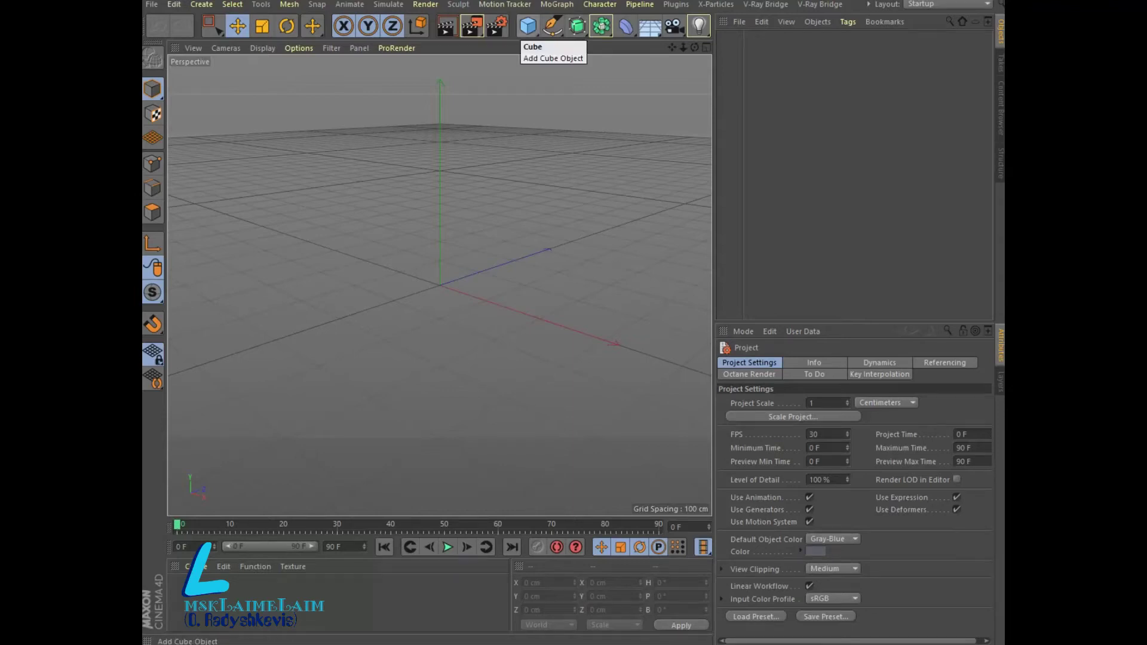
- Add a default cylinder (50 cm radius, 200 cm height) to the empty scene
{"action": "left_click", "coordinate": [528, 27]}
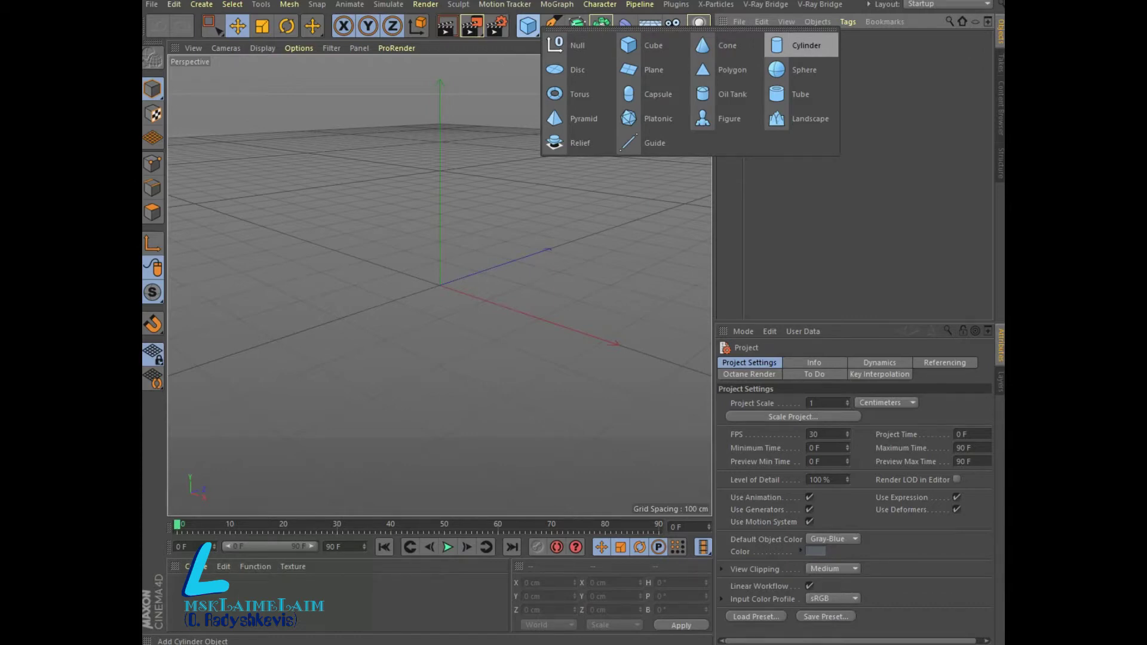
{"action": "left_click", "coordinate": [804, 46]}
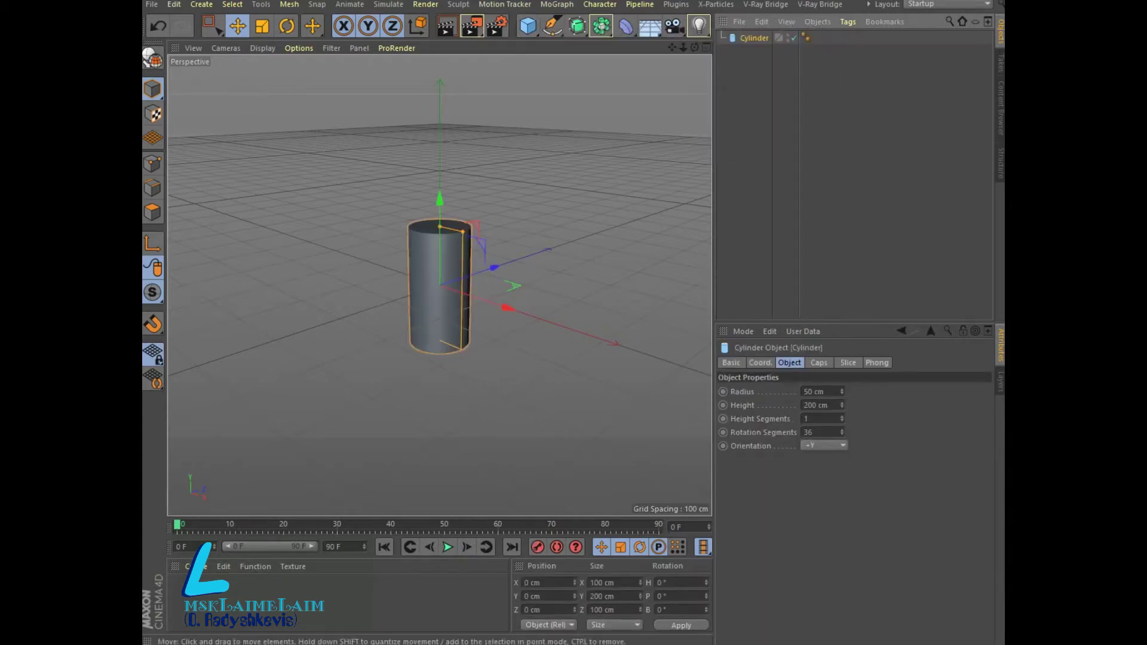
{"action": "left_click", "coordinate": [263, 48]}
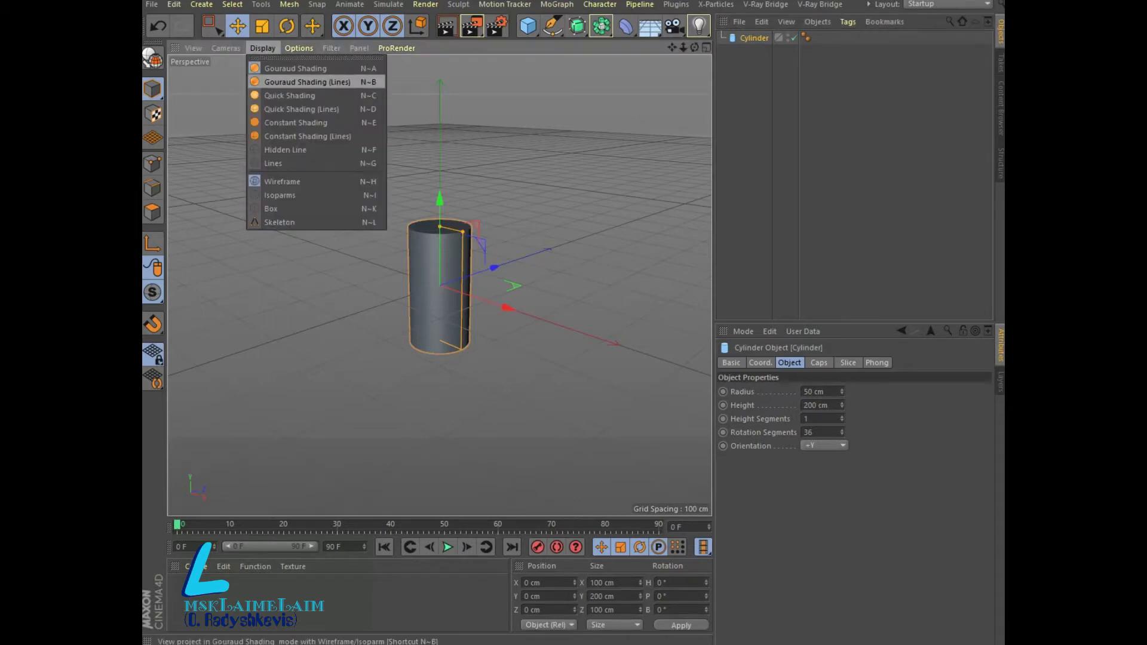
- Use Gouraud Shading (Lines), squash the cylinder into a 196.241 cm by 94.371 cm disc, and make it editable
{"action": "left_click", "coordinate": [307, 81]}
{"action": "mouse_move", "coordinate": [440, 226]}
{"action": "left_mouse_down"}
{"action": "mouse_move", "coordinate": [439, 272]}
{"action": "mouse_move", "coordinate": [539, 304]}
{"action": "left_mouse_up"}
{"action": "left_click_drag", "start_coordinate": [439, 272], "coordinate": [440, 258]}
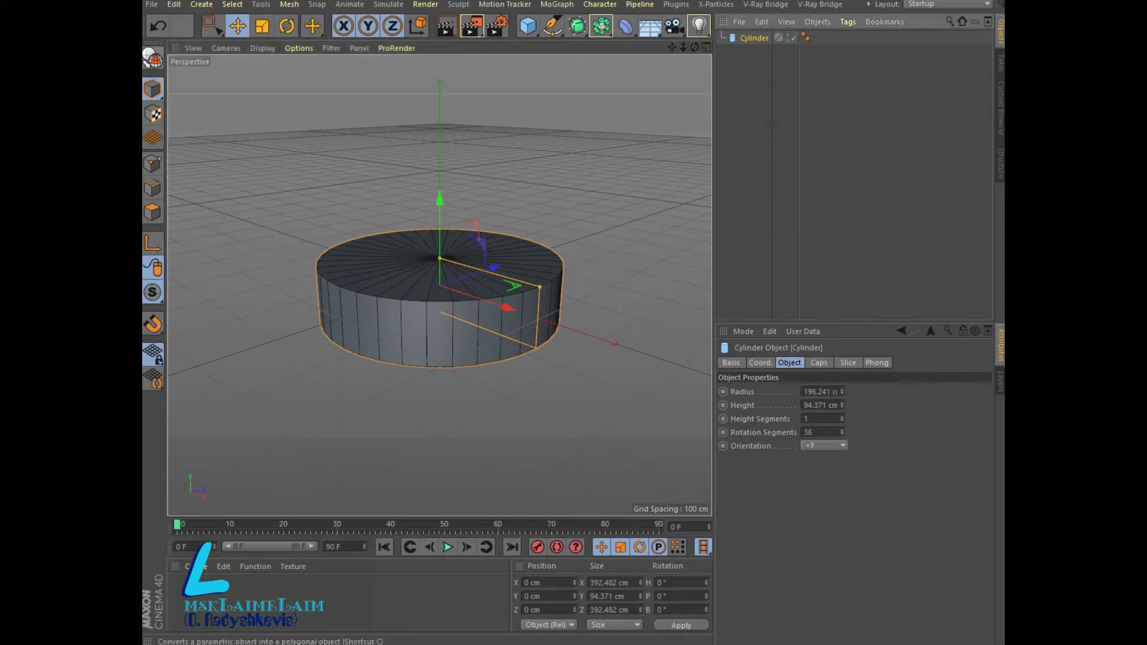
{"action": "left_click", "coordinate": [152, 58]}
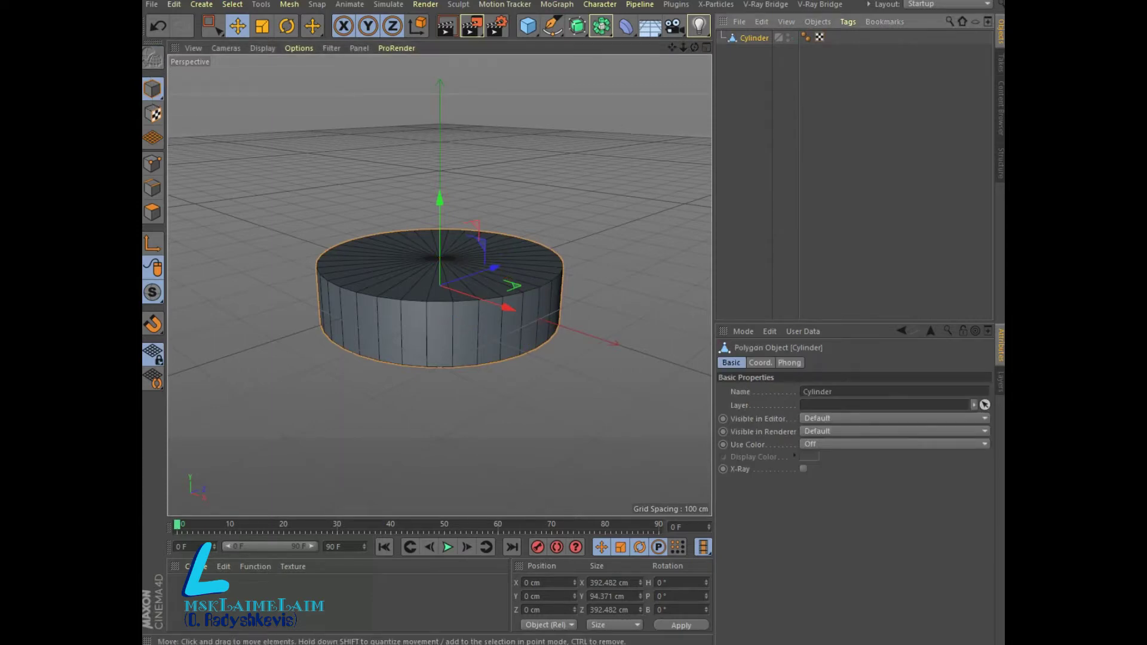
- Delete the cylinder's top cap polygons in Polygons mode to open the top
{"action": "left_click", "coordinate": [152, 212]}
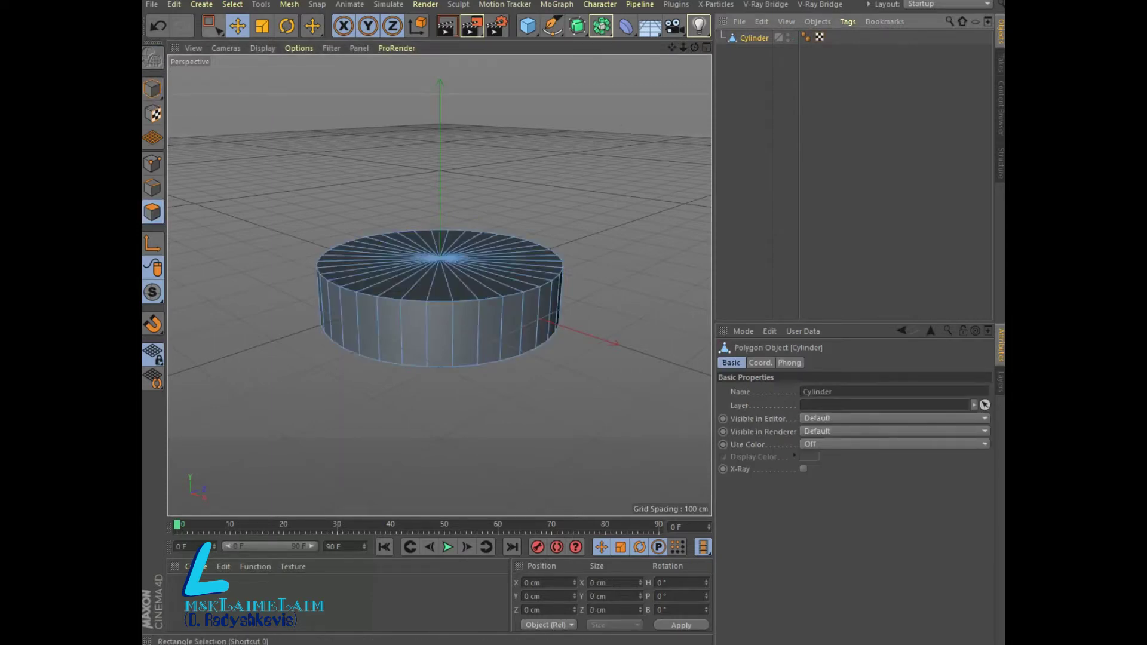
{"action": "left_click_drag", "start_coordinate": [212, 25], "coordinate": [267, 45]}
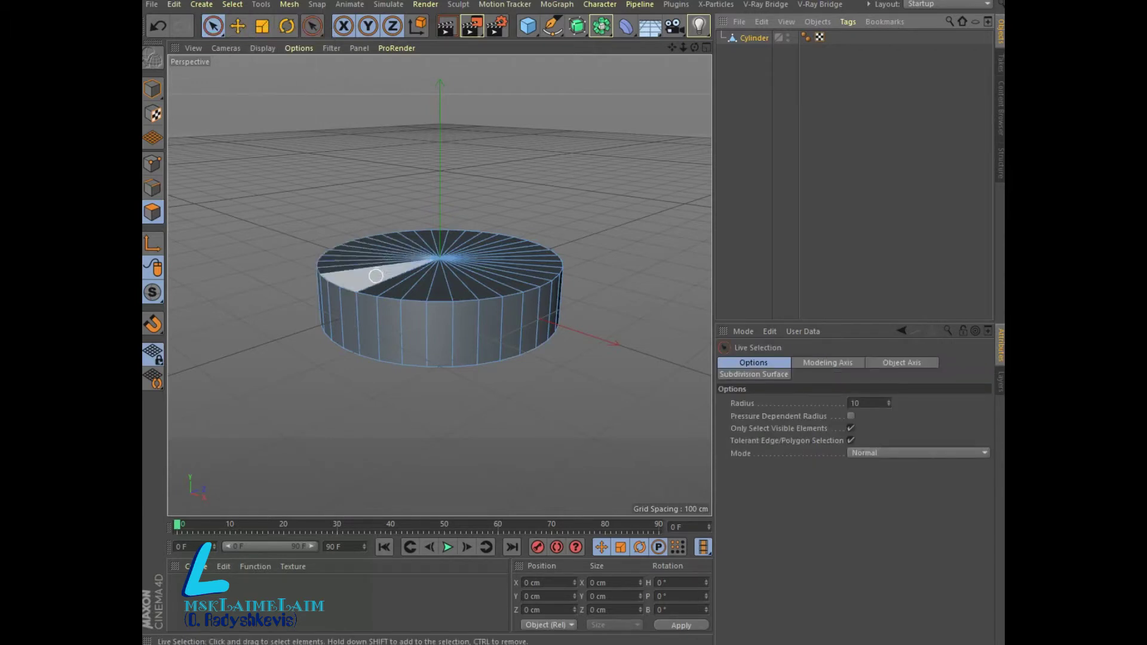
{"action": "left_click_drag", "start_coordinate": [375, 275], "coordinate": [422, 268]}
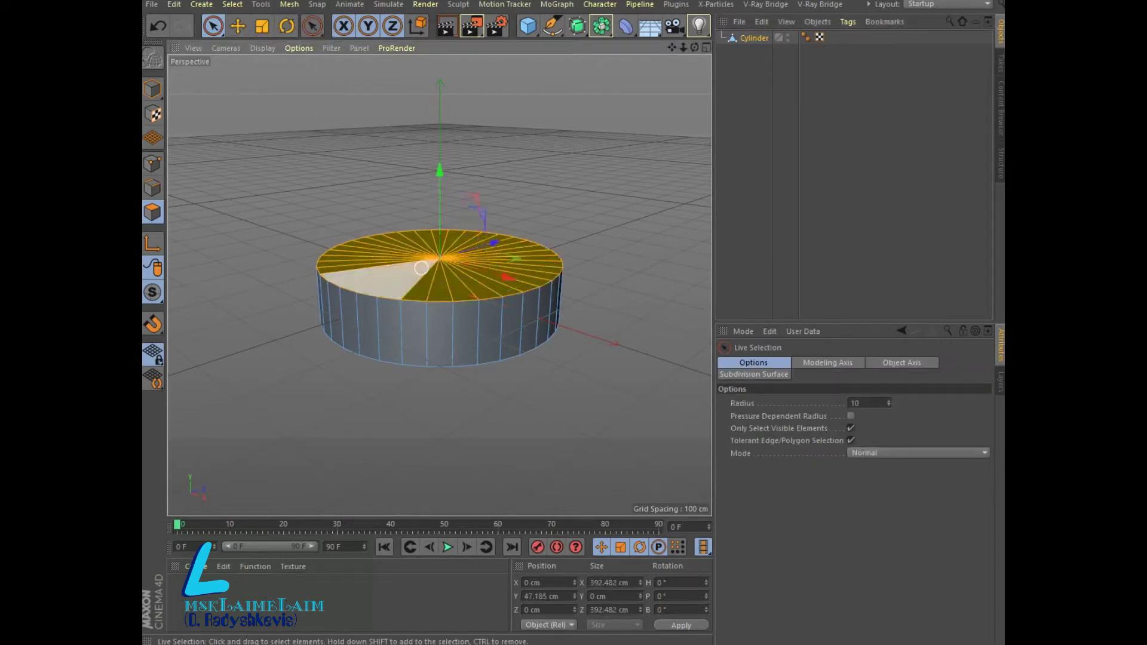
{"action": "key", "text": "Delete"}
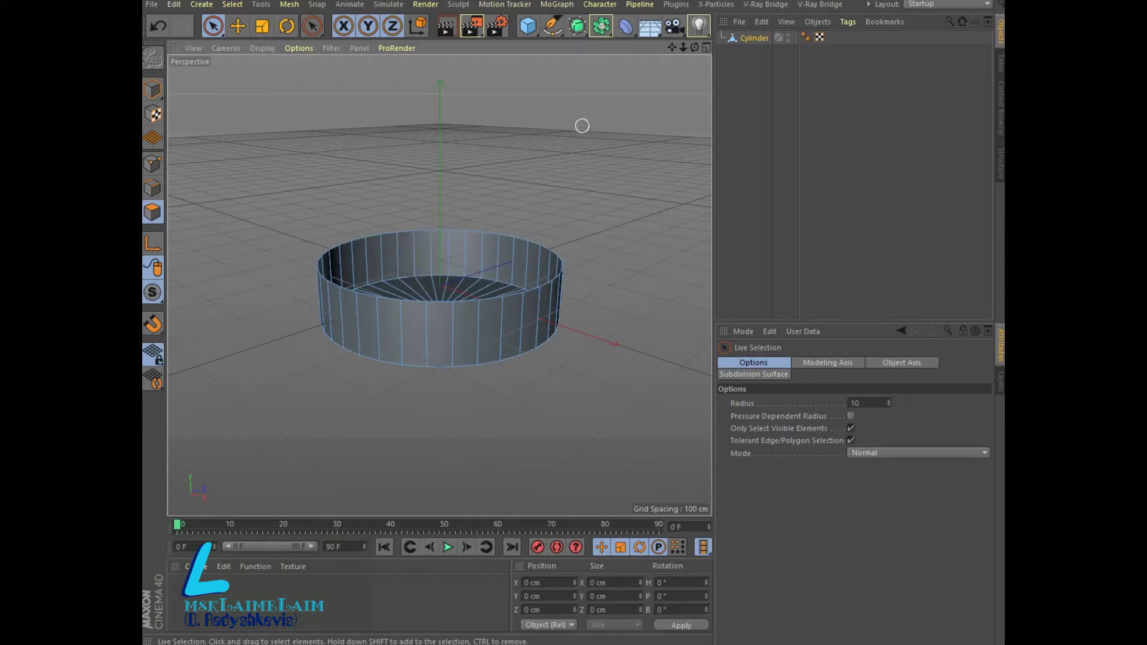
- Orbit beneath the cylinder and select its bottom cap polygons
{"action": "mouse_move", "coordinate": [694, 47]}
{"action": "left_mouse_down"}
{"action": "mouse_move", "coordinate": [693, 24]}
{"action": "mouse_move", "coordinate": [693, 36]}
{"action": "left_mouse_up"}
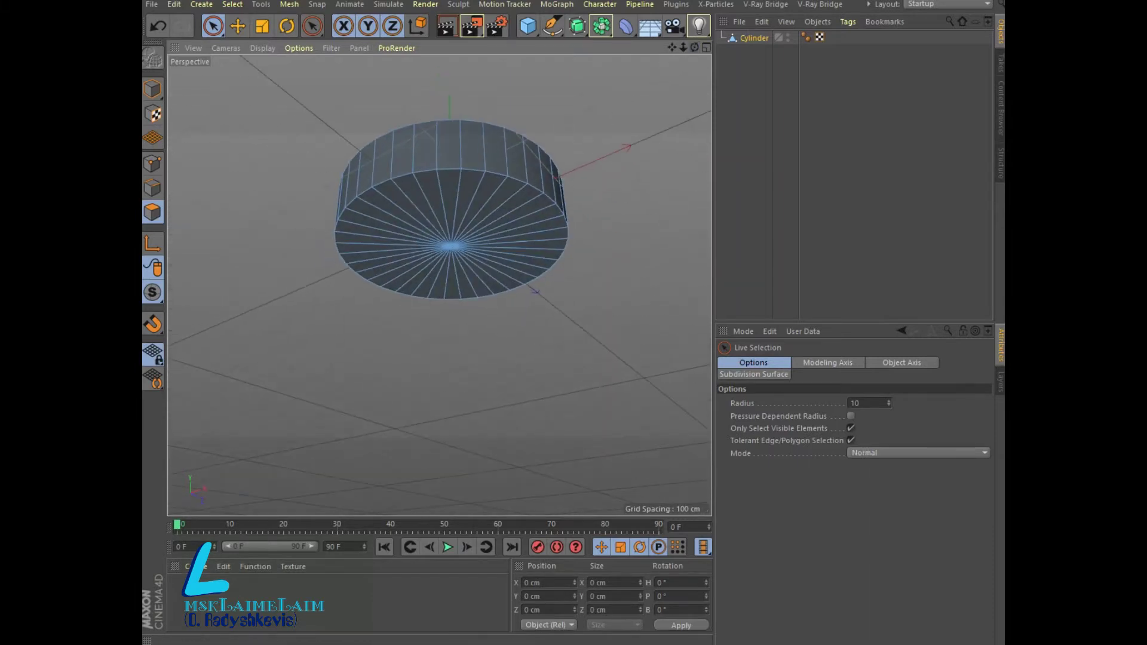
{"action": "mouse_move", "coordinate": [382, 248]}
{"action": "left_mouse_down"}
{"action": "mouse_move", "coordinate": [538, 197]}
{"action": "mouse_move", "coordinate": [472, 287]}
{"action": "mouse_move", "coordinate": [382, 269]}
{"action": "mouse_move", "coordinate": [431, 255]}
{"action": "left_mouse_up"}
{"action": "right_click", "coordinate": [431, 256]}
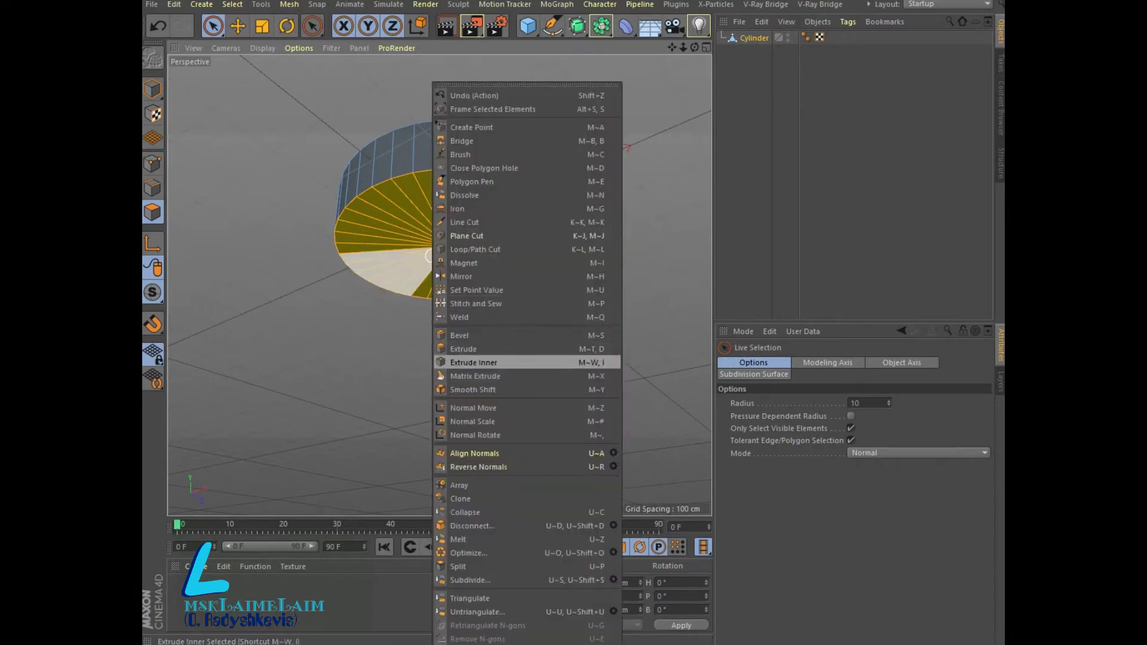
- Inset the selected bottom cap with Extrude Inner at a 77 cm offset
{"action": "left_click", "coordinate": [473, 362]}
{"action": "left_click", "coordinate": [751, 471]}
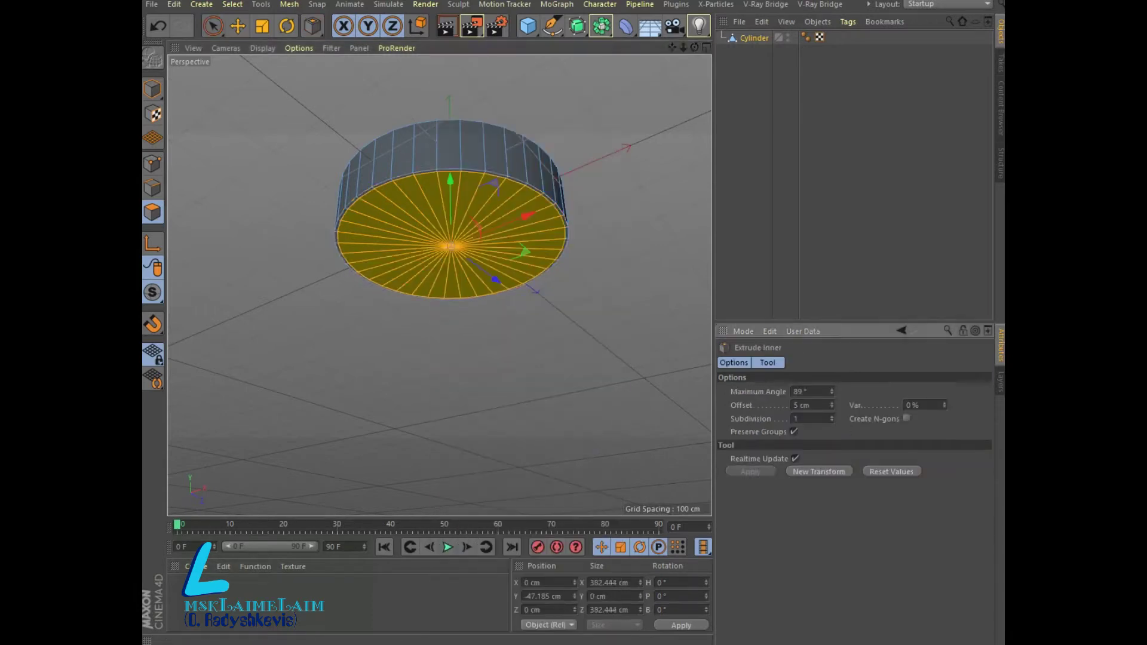
{"action": "left_click_drag", "start_coordinate": [451, 359], "coordinate": [538, 359]}
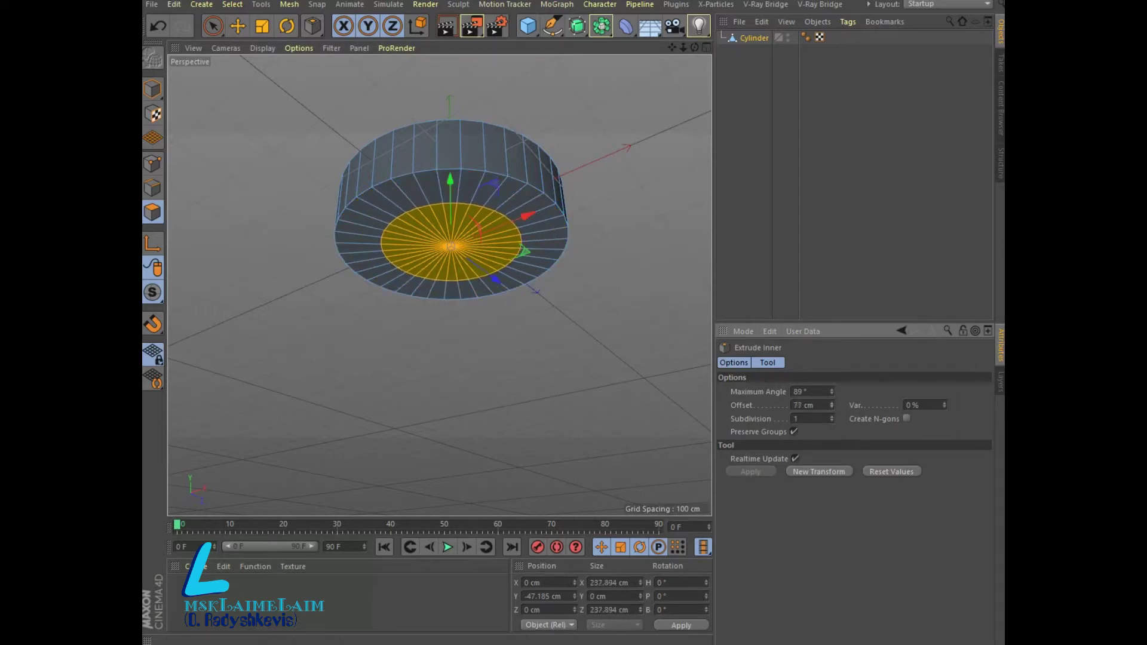
{"action": "right_click", "coordinate": [487, 251]}
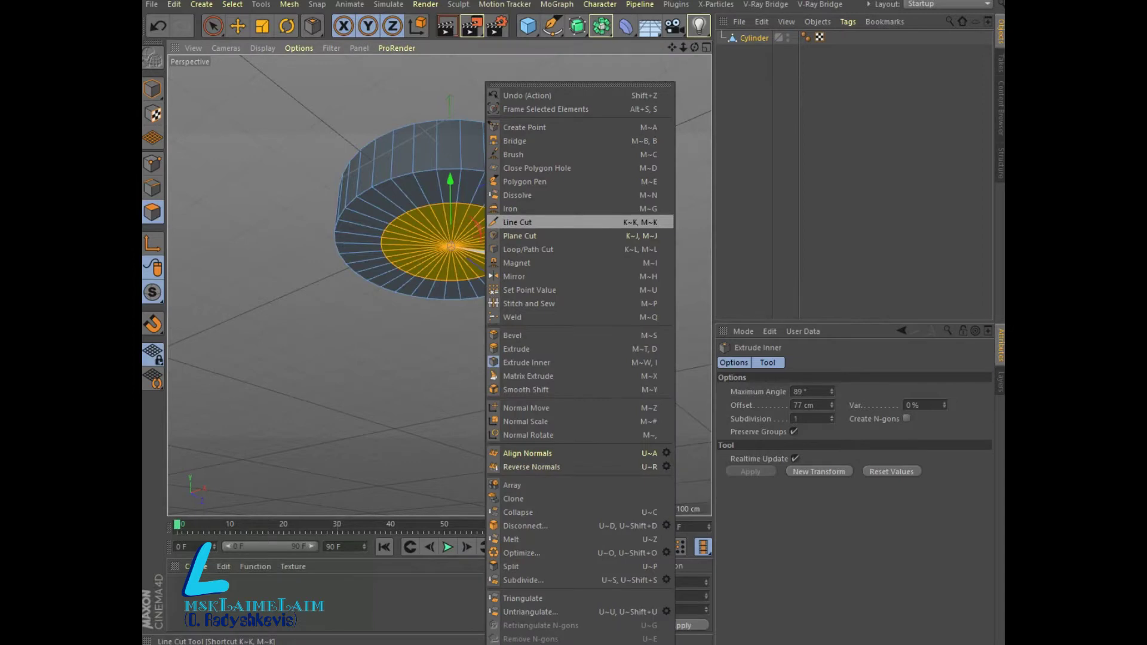
- Extrude the inner bottom circle 184 cm downward into a narrow stem
{"action": "left_click", "coordinate": [516, 349]}
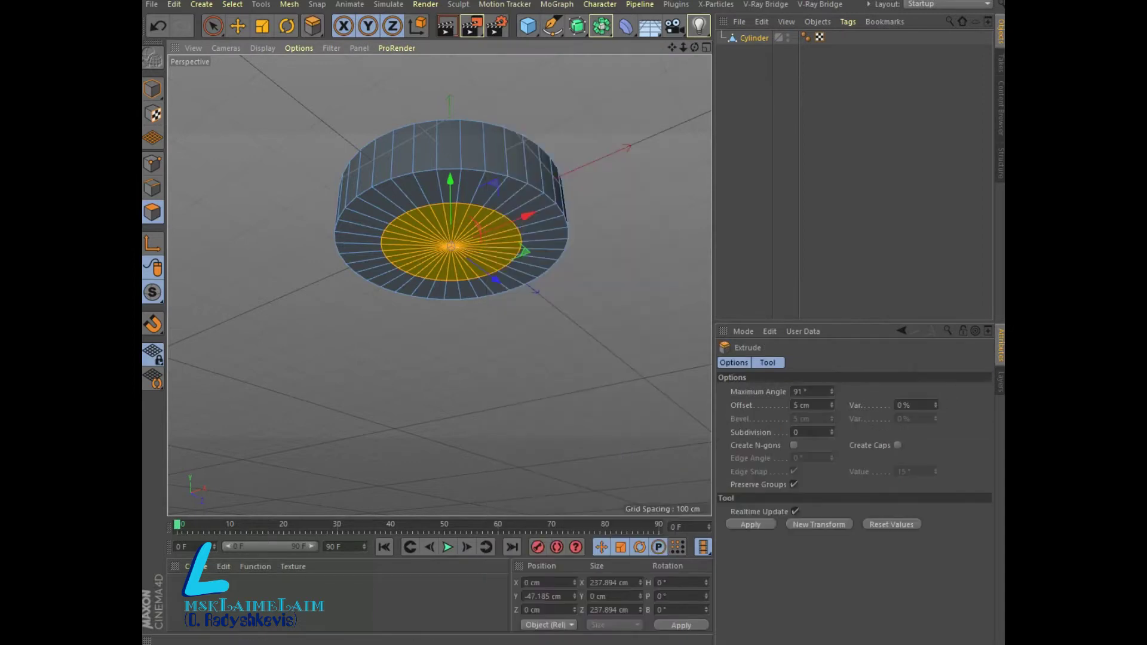
{"action": "left_click", "coordinate": [750, 525]}
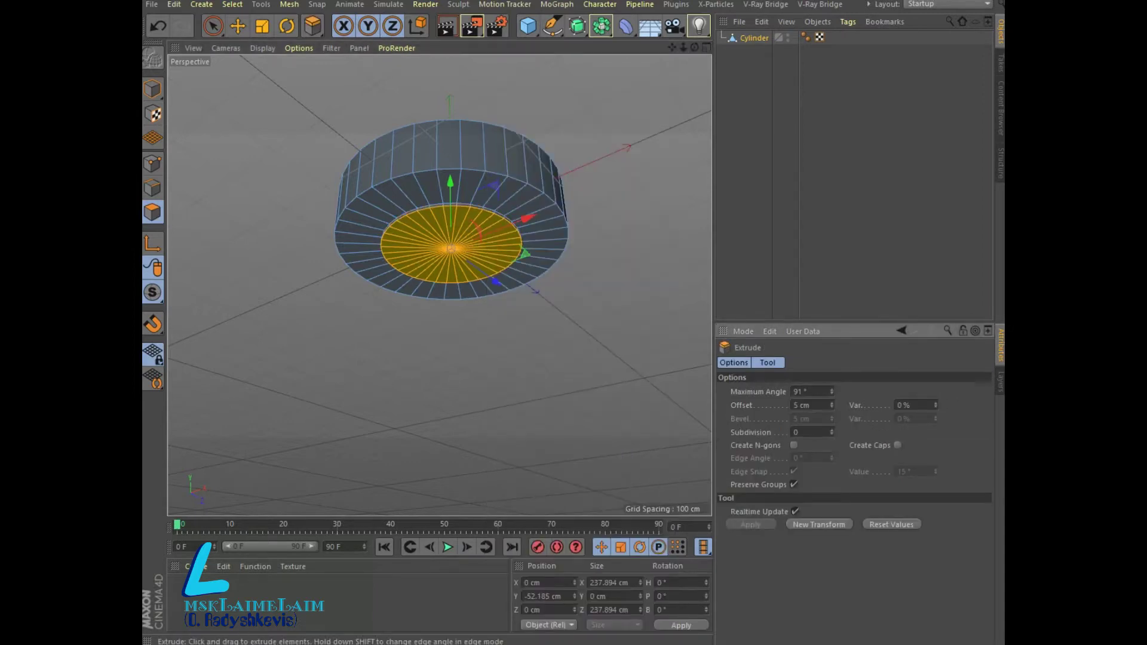
{"action": "mouse_move", "coordinate": [442, 388]}
{"action": "left_mouse_down"}
{"action": "mouse_move", "coordinate": [574, 389]}
{"action": "mouse_move", "coordinate": [552, 388]}
{"action": "left_mouse_up"}
{"action": "left_click_drag", "start_coordinate": [439, 334], "coordinate": [439, 285], "text": "alt"}
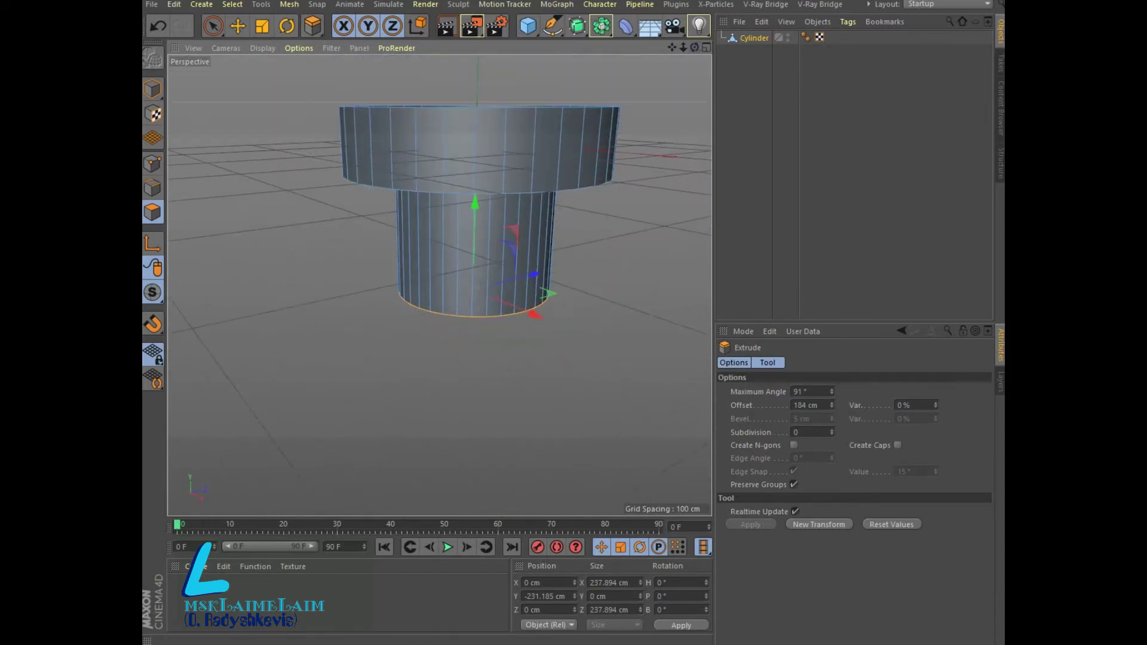
{"action": "left_click_drag", "start_coordinate": [440, 285], "coordinate": [440, 285], "text": "alt"}
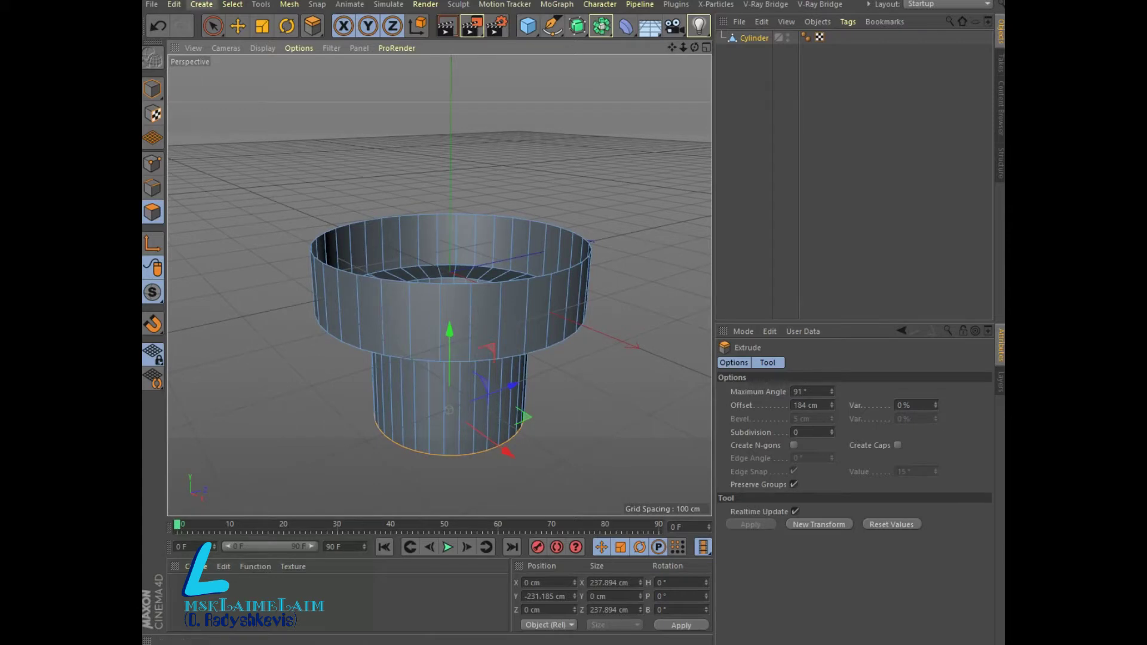
- Select all polygons of the mesh and return to Model mode
{"action": "left_click", "coordinate": [233, 4]}
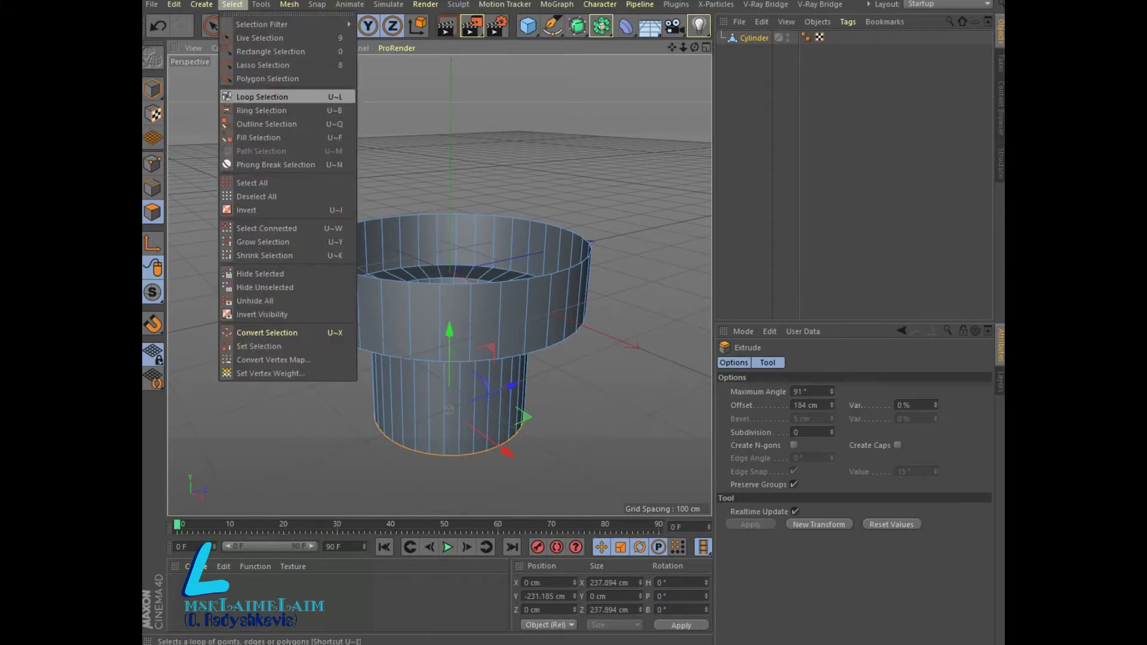
{"action": "left_click", "coordinate": [252, 183]}
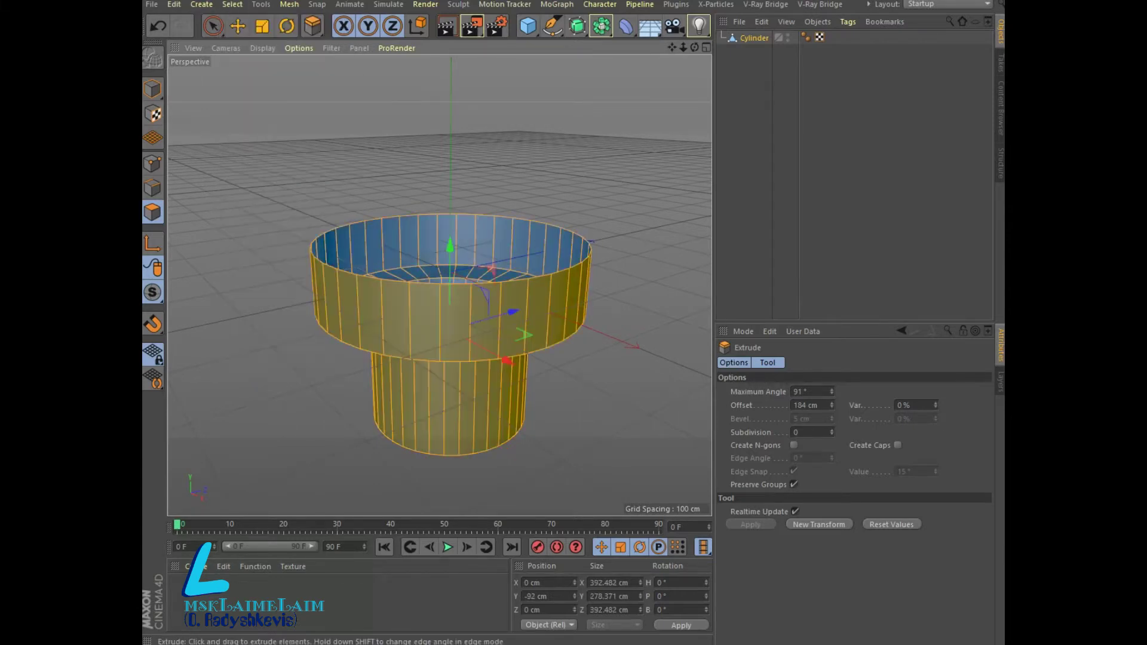
{"action": "right_click", "coordinate": [449, 322]}
{"action": "left_click", "coordinate": [495, 350]}
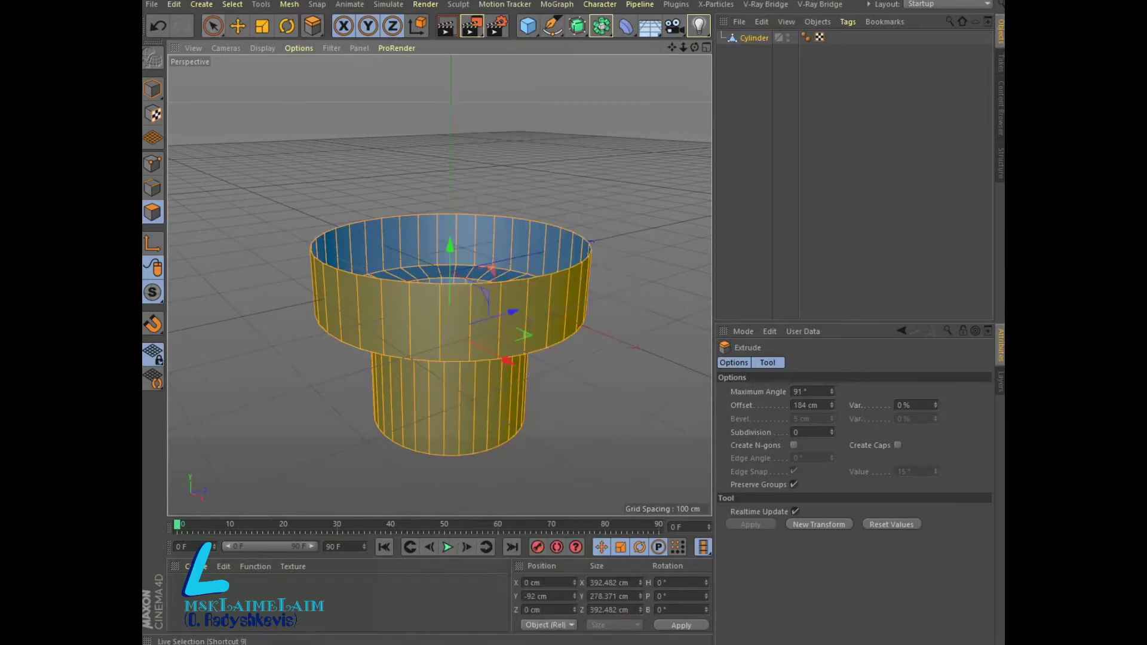
{"action": "left_click", "coordinate": [152, 88]}
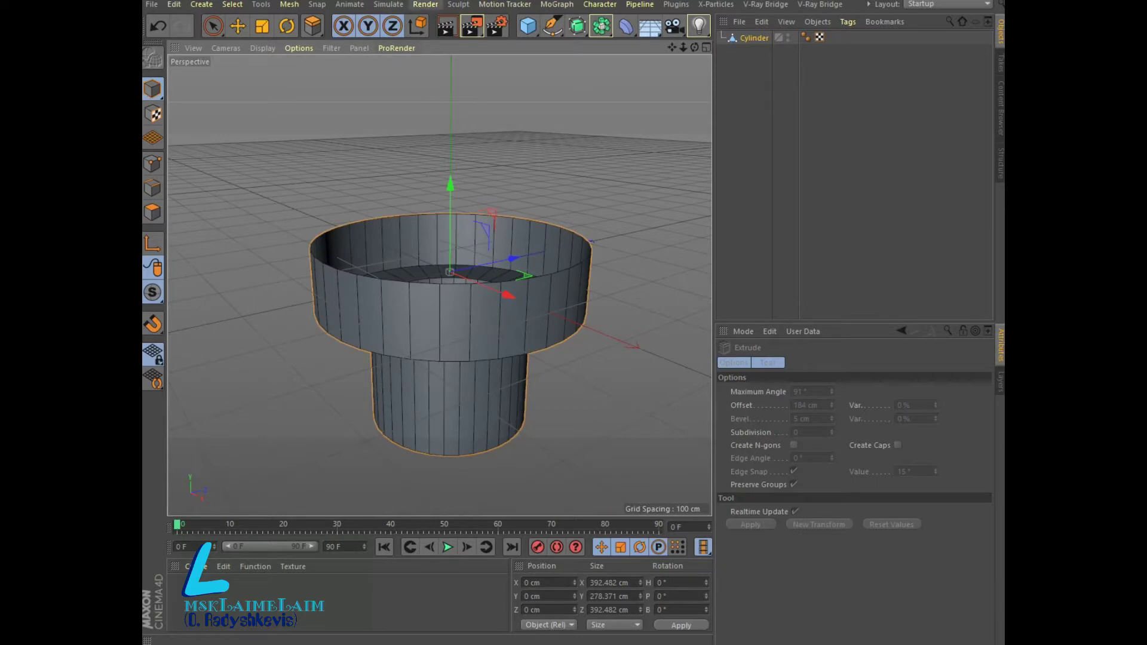
{"action": "left_click", "coordinate": [388, 4]}
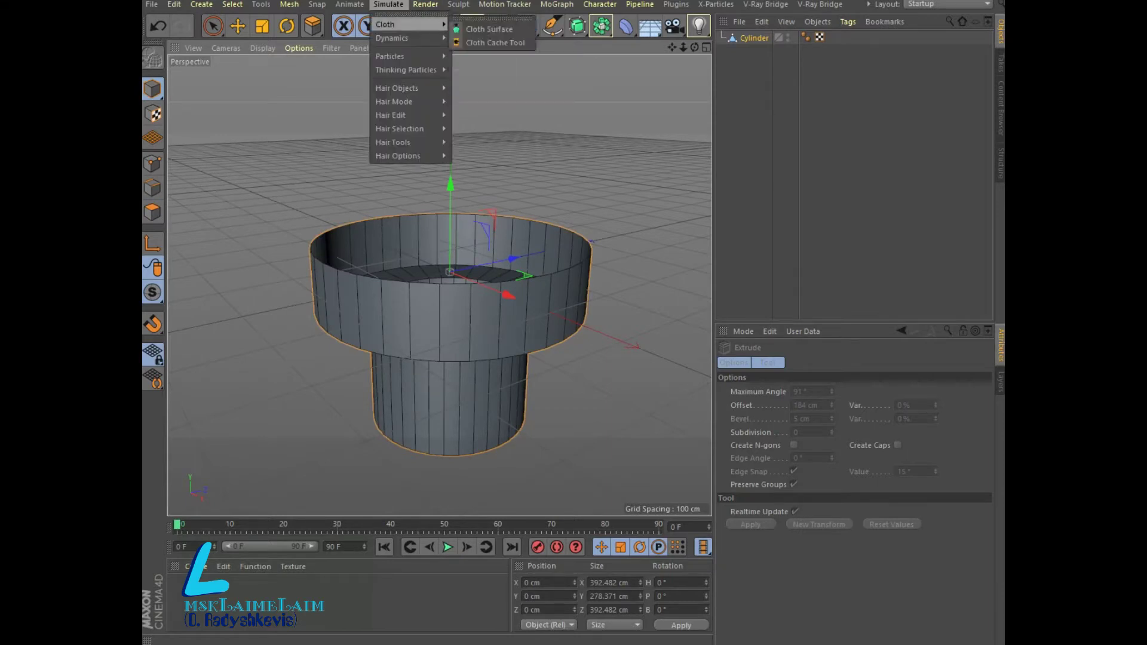
- Nest the cylinder under a Cloth Surface with 6 cm thickness and hide it
{"action": "key", "text": "Escape"}
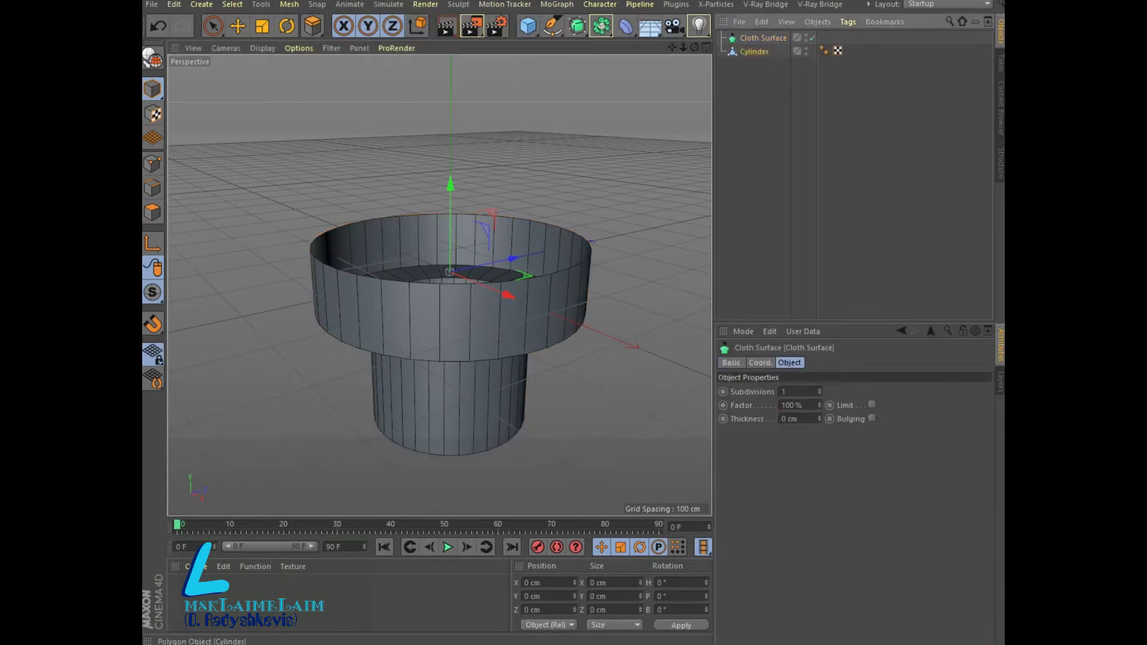
{"action": "left_click_drag", "start_coordinate": [754, 51], "coordinate": [763, 38]}
{"action": "left_click", "coordinate": [762, 37]}
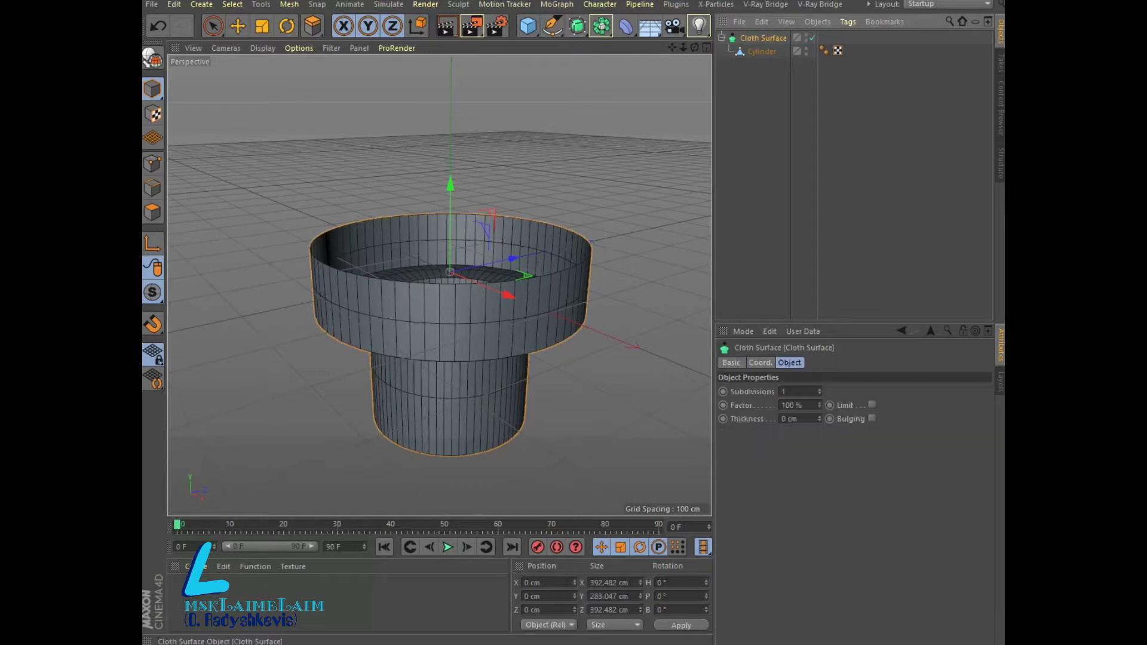
{"action": "left_click_drag", "start_coordinate": [819, 419], "coordinate": [819, 407]}
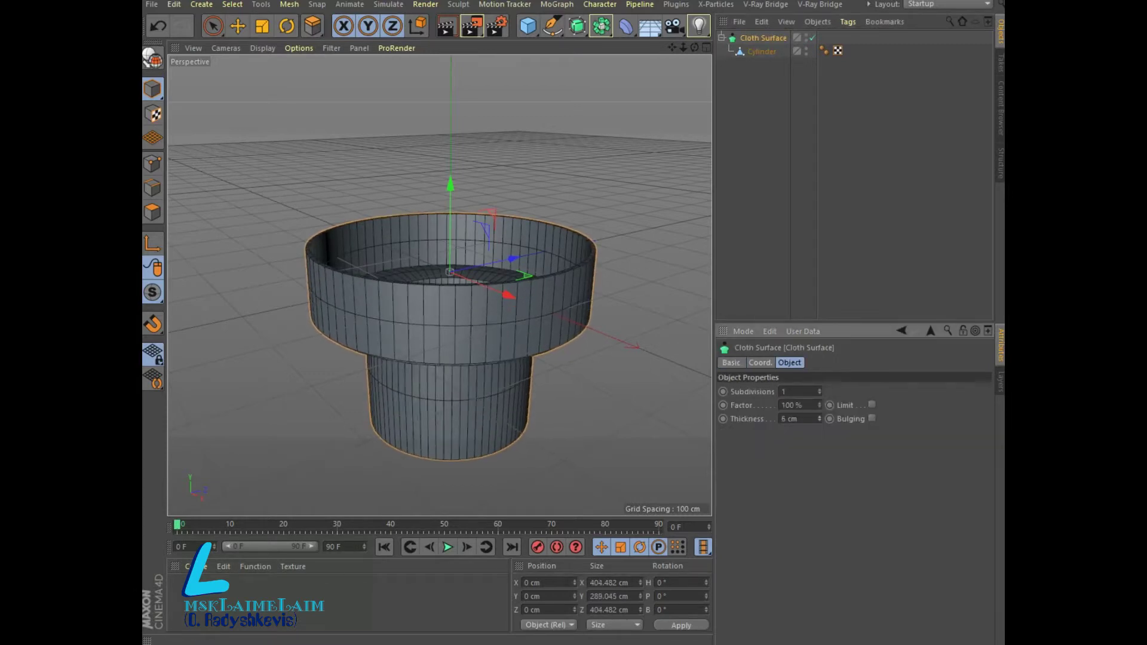
{"action": "mouse_move", "coordinate": [443, 257]}
{"action": "left_mouse_down", "text": "alt"}
{"action": "mouse_move", "coordinate": [442, 335]}
{"action": "mouse_move", "coordinate": [445, 280]}
{"action": "mouse_move", "coordinate": [445, 305]}
{"action": "left_mouse_up", "text": "alt"}
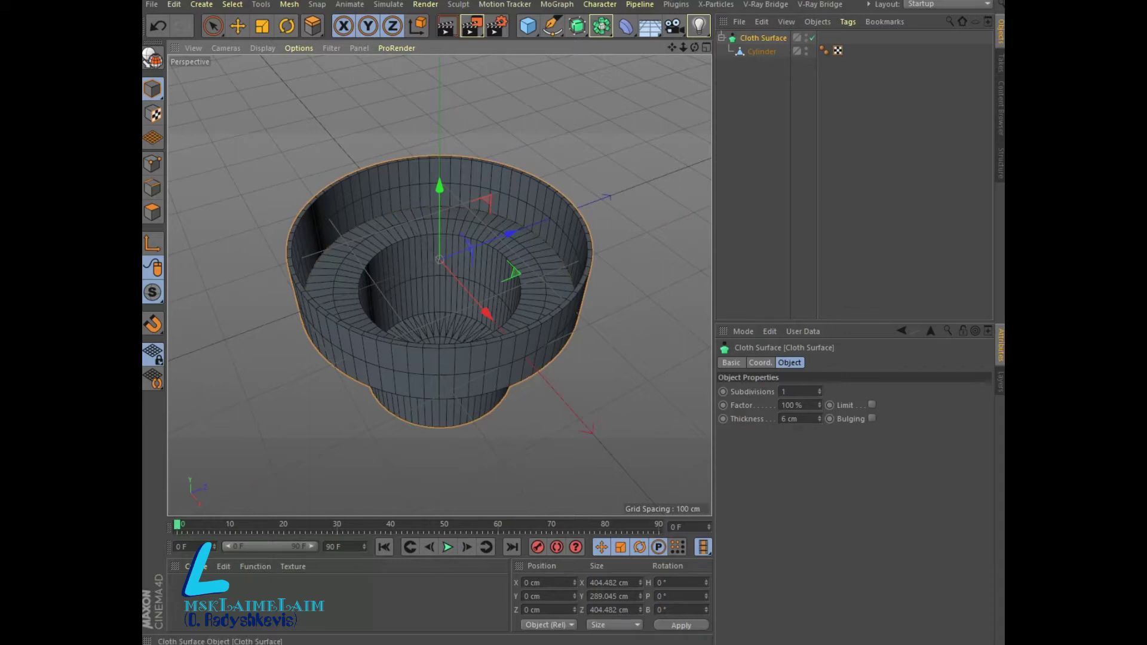
{"action": "left_click", "coordinate": [722, 37]}
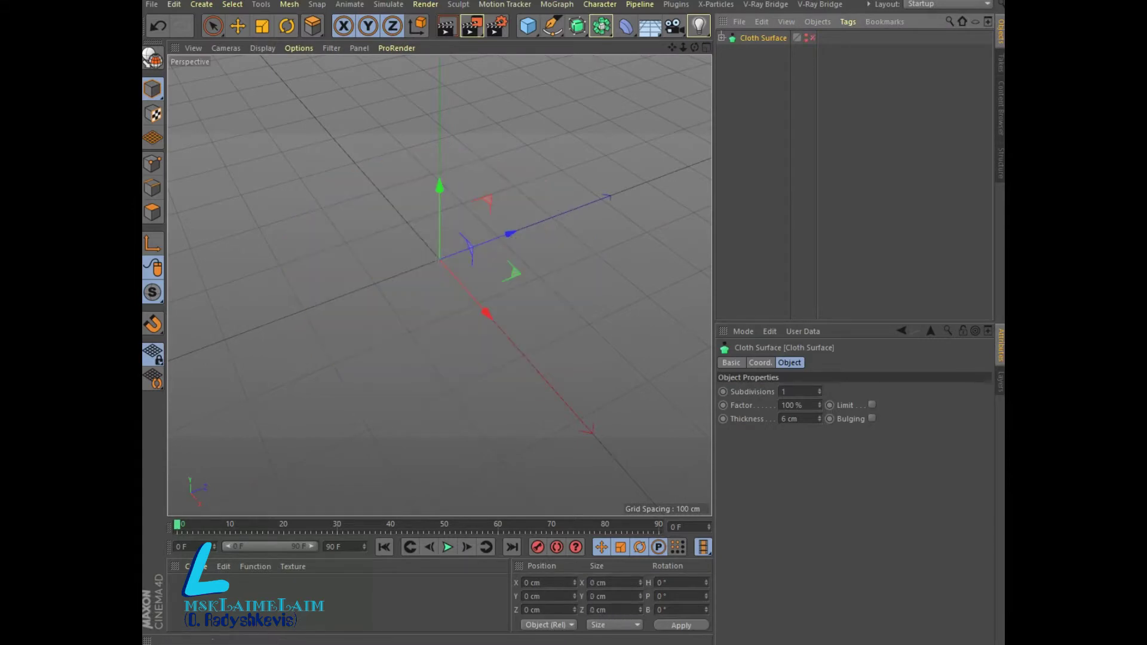
- Add an editable cylinder with 1 height segment and 5 rotation segments, forming a five-sided prism
{"action": "left_click_drag", "start_coordinate": [439, 260], "coordinate": [439, 285], "text": "alt"}
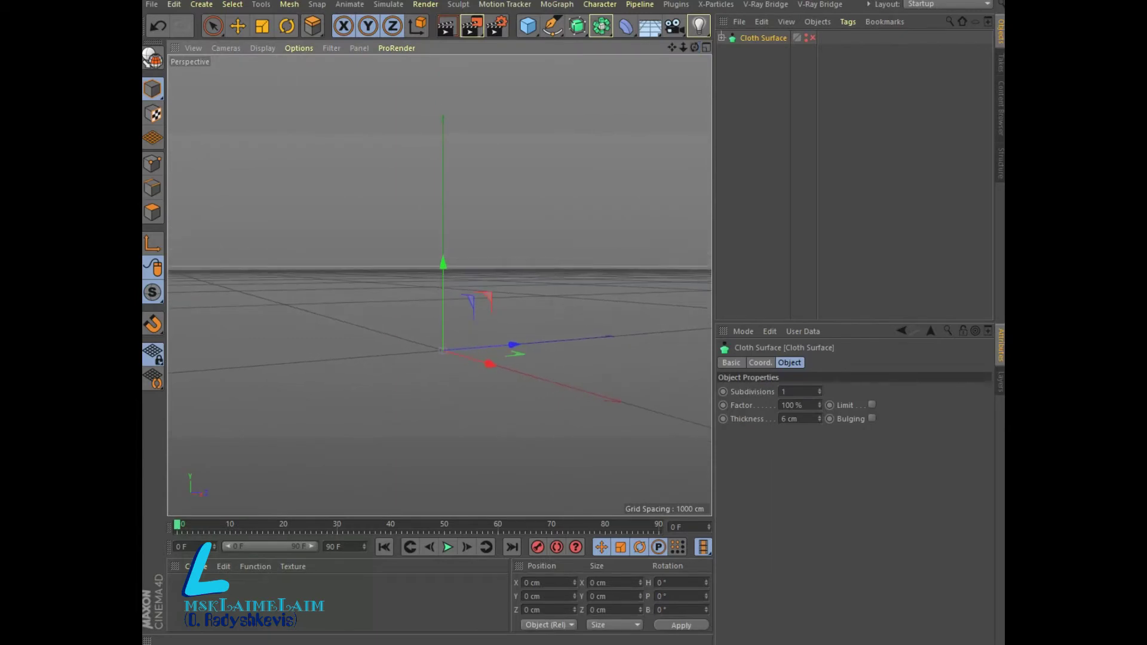
{"action": "left_click", "coordinate": [528, 25]}
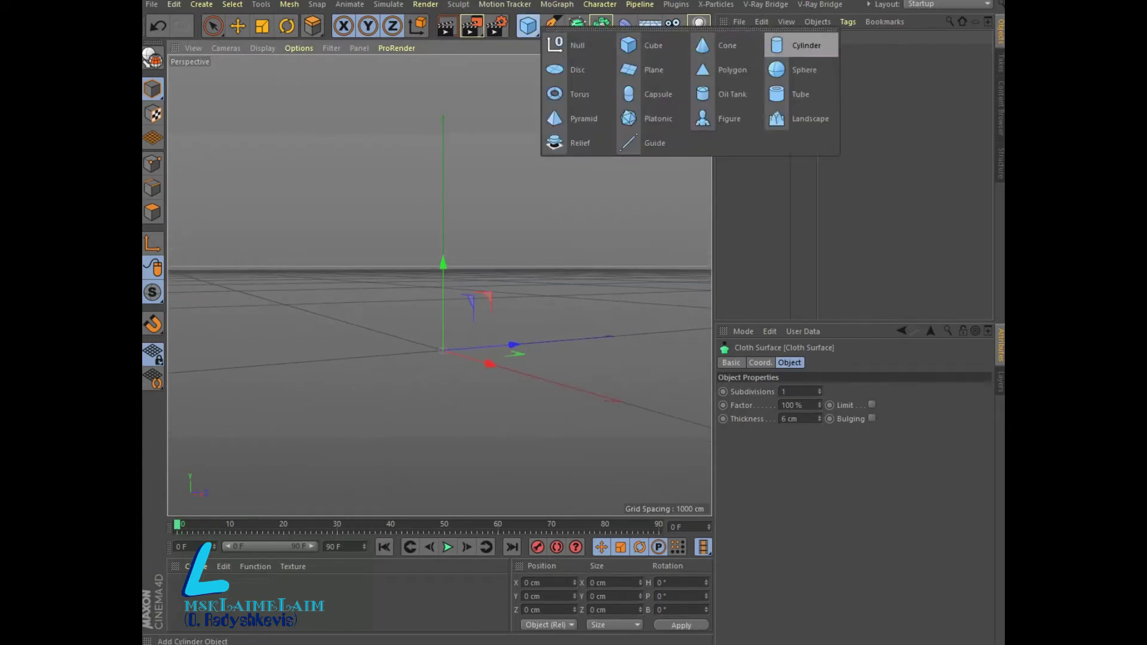
{"action": "left_click", "coordinate": [803, 46]}
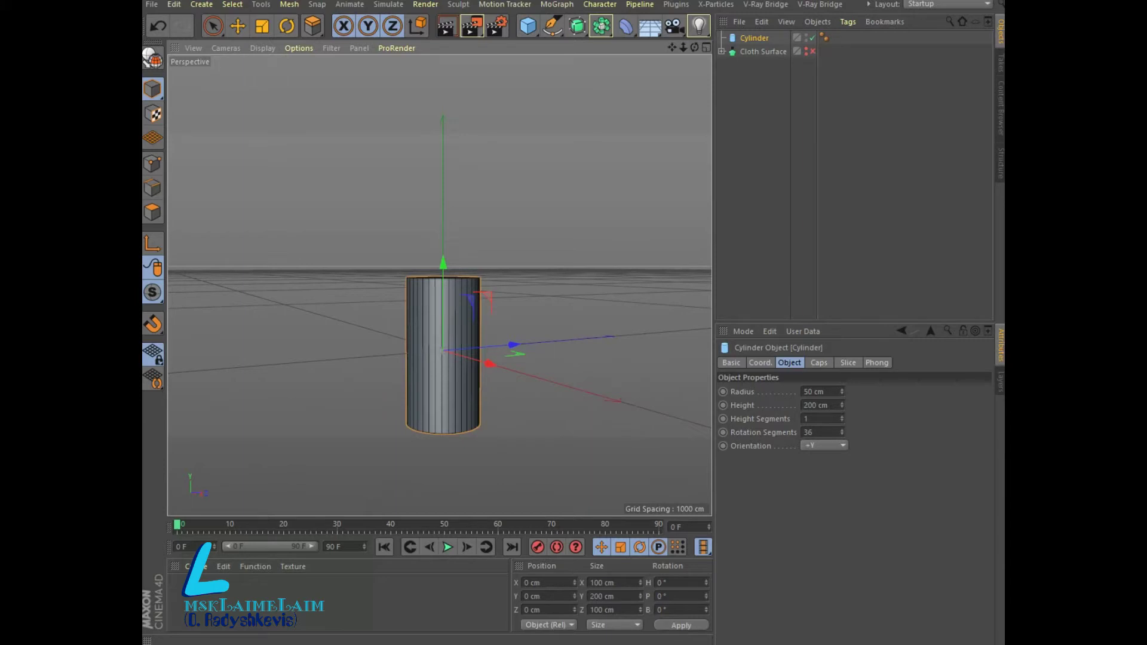
{"action": "double_click", "coordinate": [815, 419]}
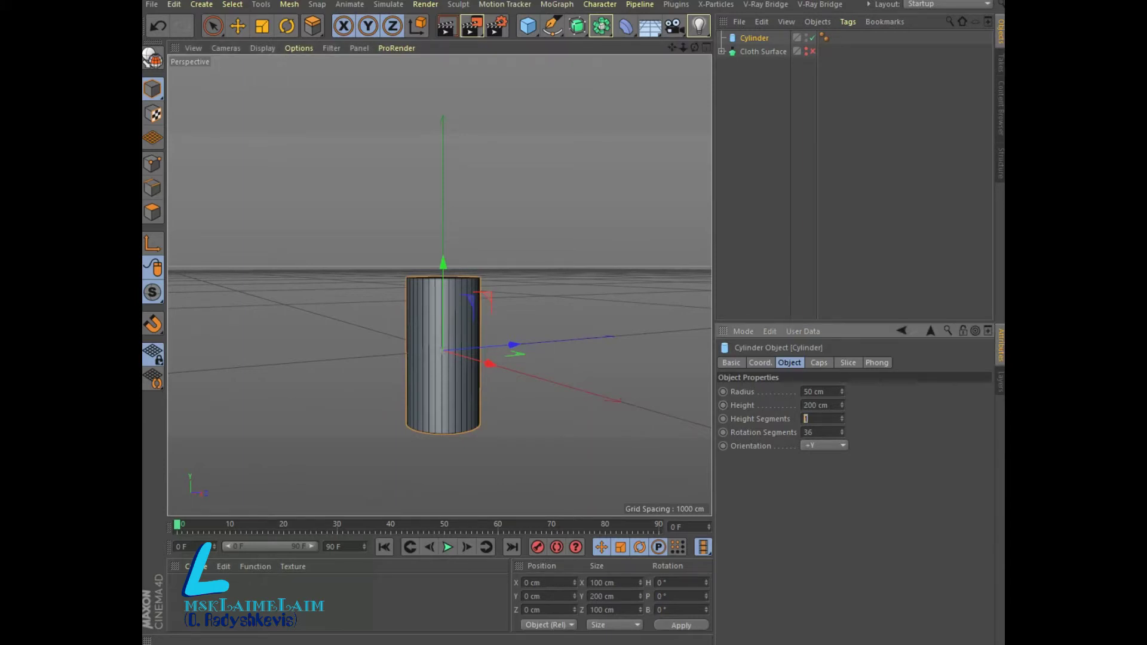
{"action": "left_click_drag", "start_coordinate": [695, 47], "coordinate": [695, 72]}
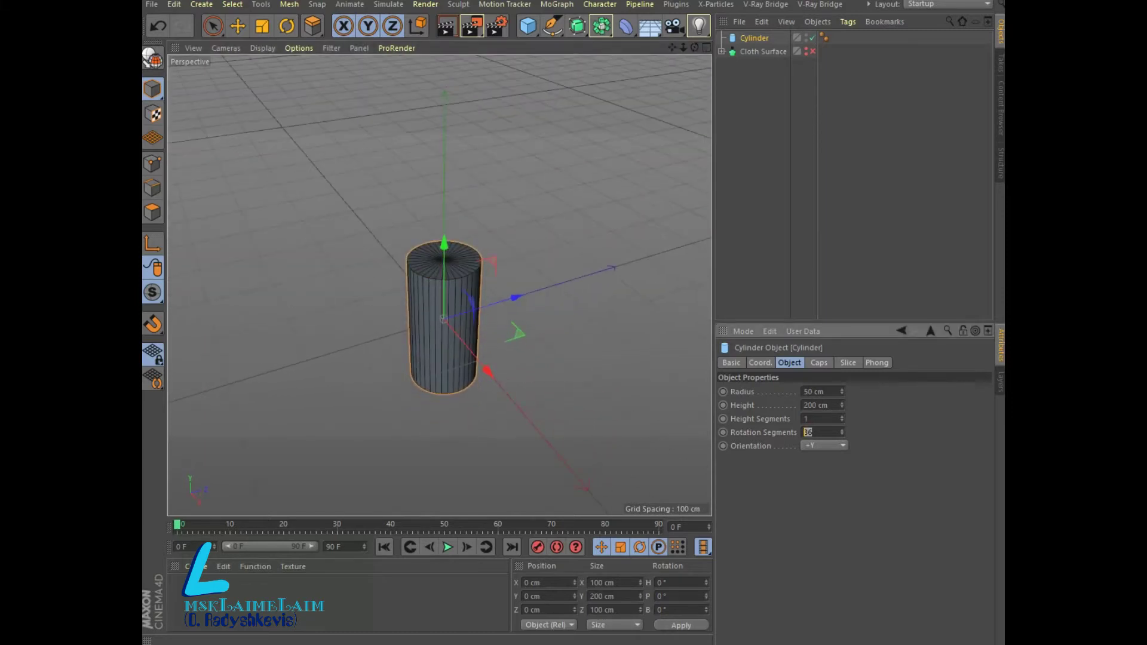
{"action": "left_click", "coordinate": [823, 432]}
{"action": "type", "text": "3"}
{"action": "key", "text": "Return"}
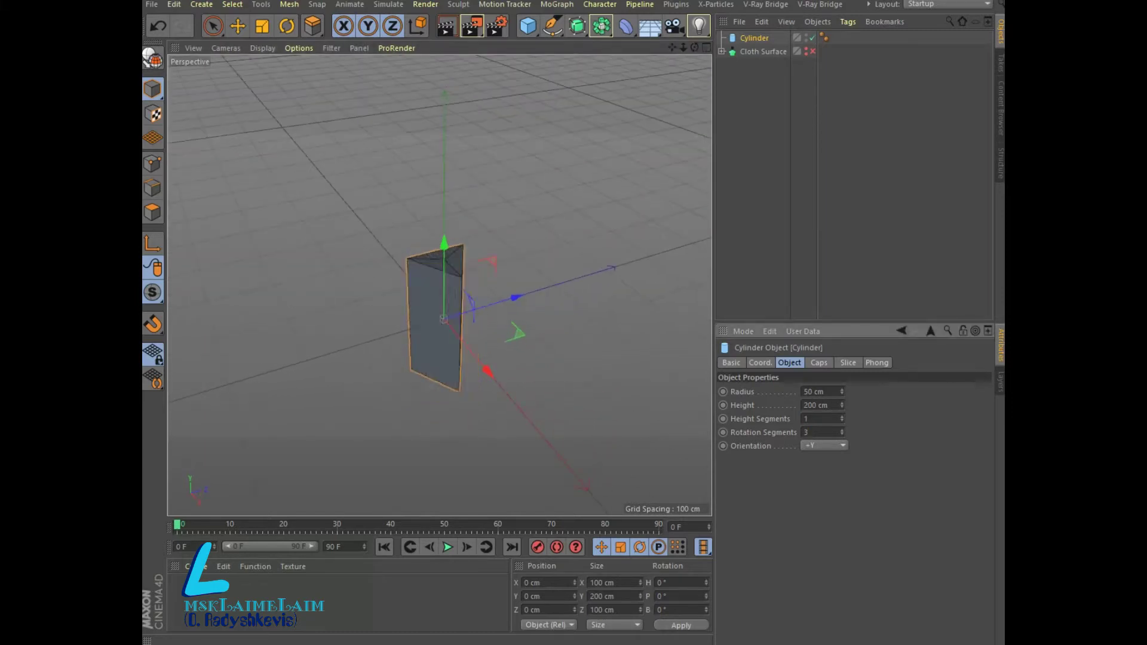
{"action": "key", "text": "Up"}
{"action": "key", "text": "Up"}
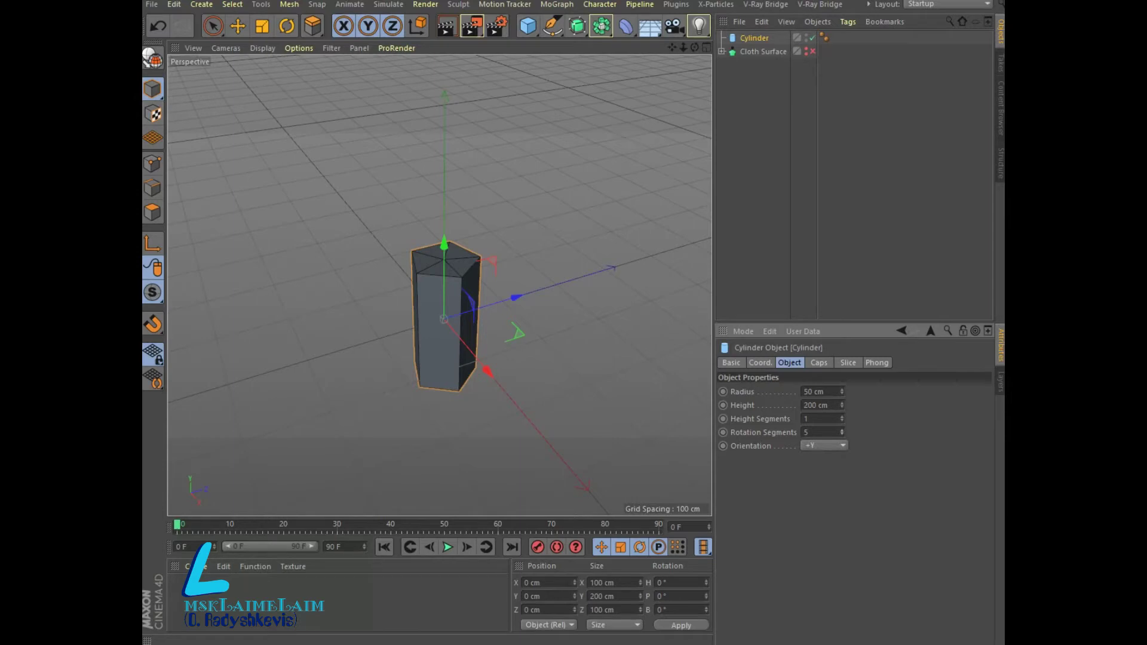
{"action": "left_click", "coordinate": [152, 59]}
- Raise the prism's top centre point to 190.612 cm for a pointed tip, then select its top edge loop
{"action": "left_click", "coordinate": [153, 164]}
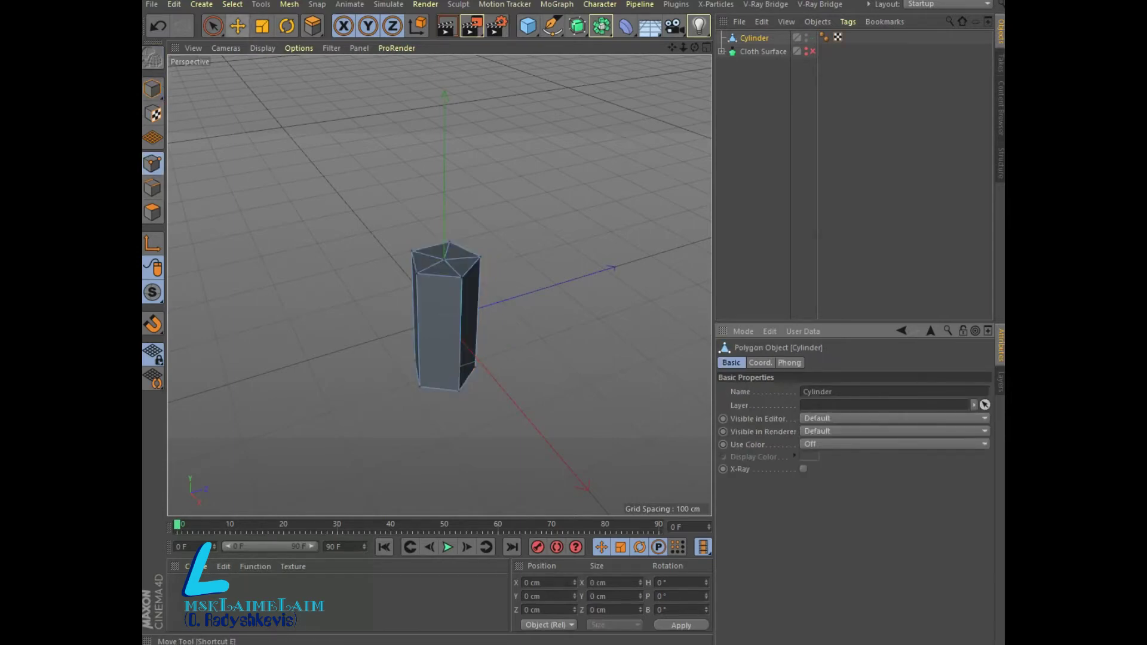
{"action": "left_click", "coordinate": [213, 25]}
{"action": "left_click", "coordinate": [445, 256]}
{"action": "left_click_drag", "start_coordinate": [444, 173], "coordinate": [444, 110]}
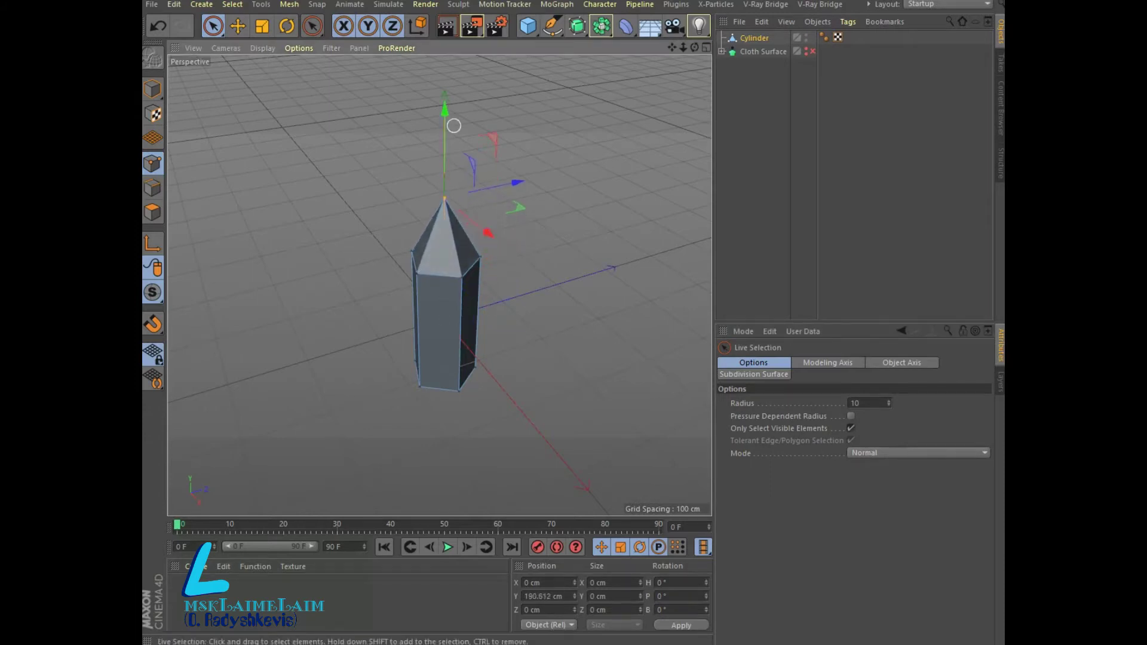
{"action": "left_click_drag", "start_coordinate": [439, 285], "coordinate": [439, 285], "text": "alt"}
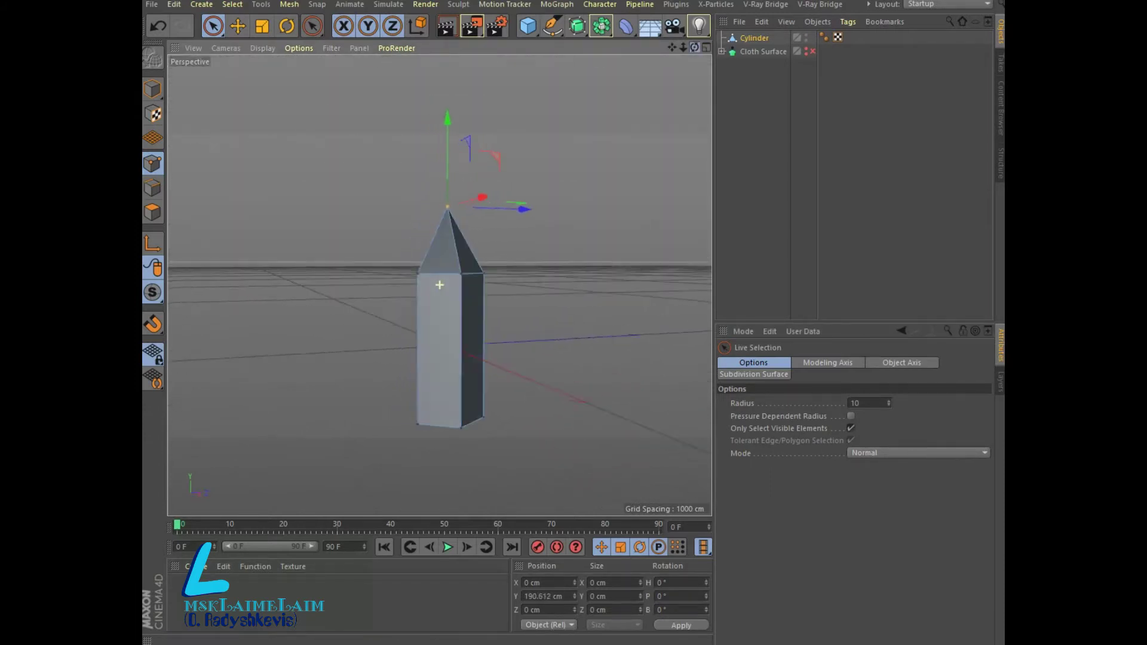
{"action": "left_click", "coordinate": [153, 188]}
{"action": "left_click", "coordinate": [441, 273]}
- Add three horizontal Loop/Path Cuts around the prism's body and near its base
{"action": "right_click", "coordinate": [441, 274]}
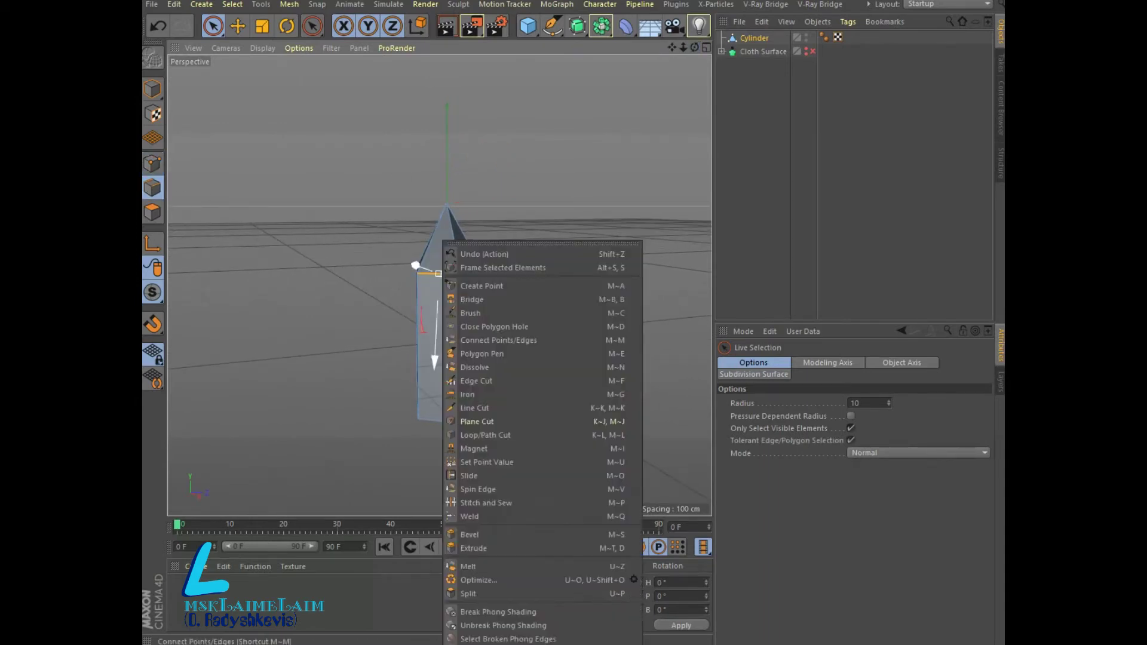
{"action": "left_click", "coordinate": [478, 432]}
{"action": "left_click", "coordinate": [442, 362]}
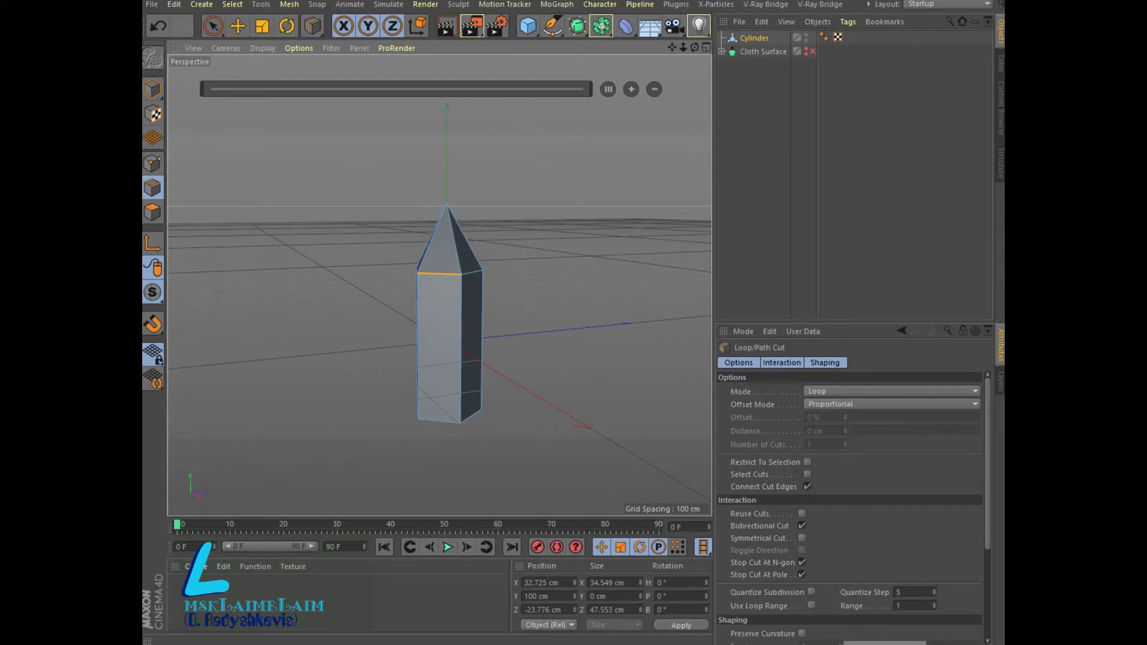
{"action": "left_click", "coordinate": [418, 314]}
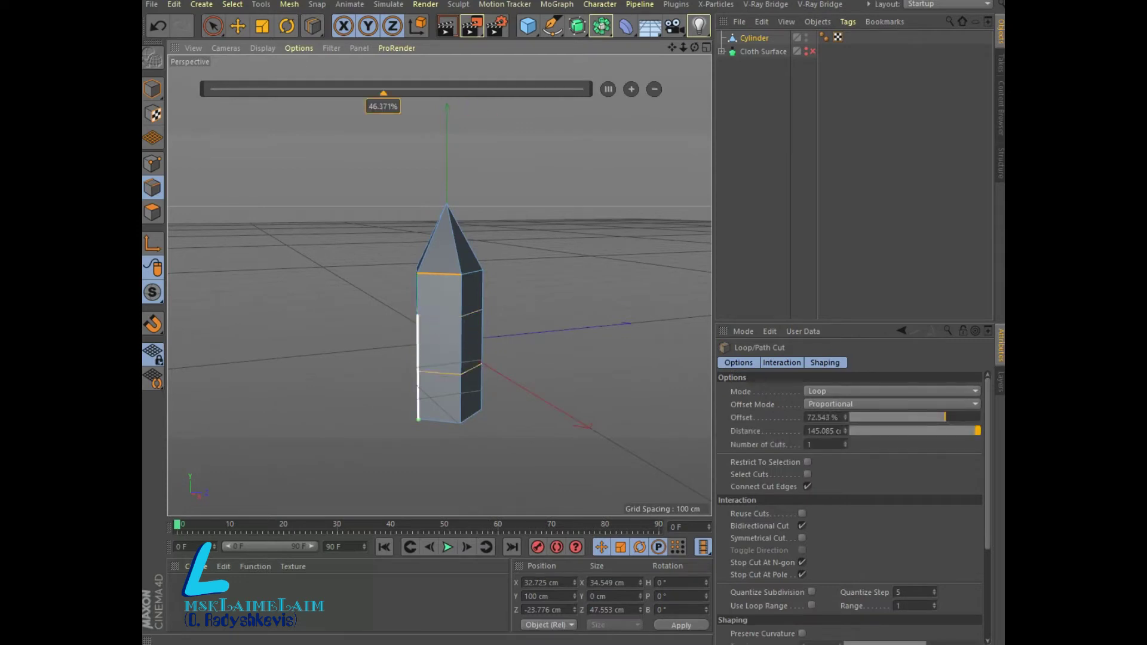
{"action": "left_click", "coordinate": [419, 392]}
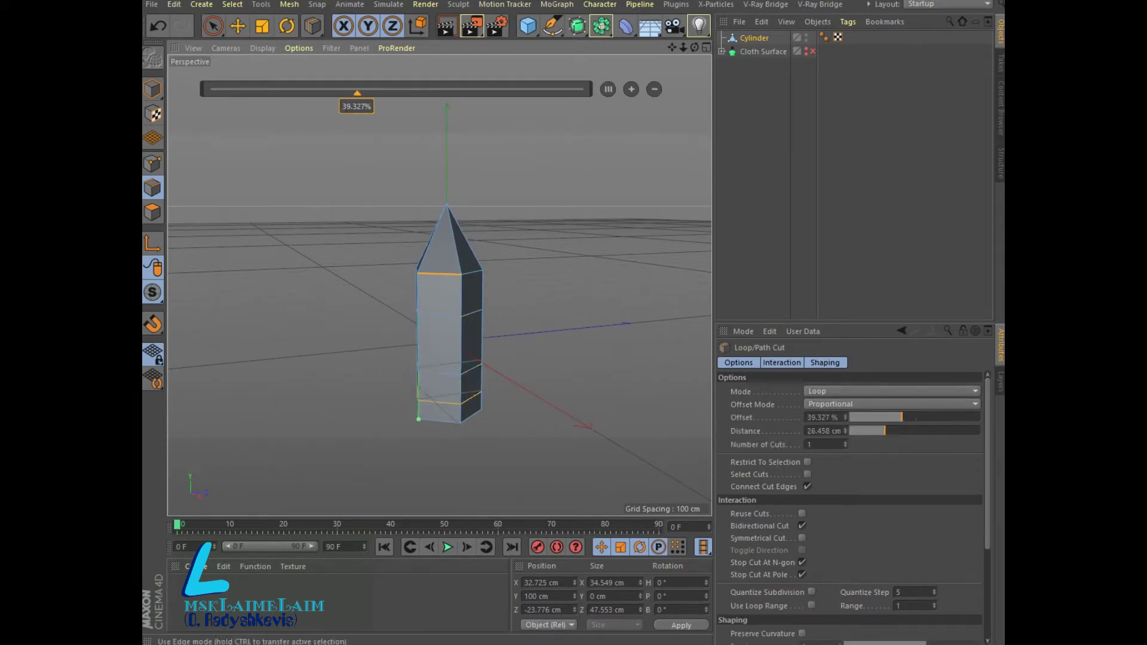
- Orbit around the prism and set up Loop Selection in Edge mode
{"action": "left_click", "coordinate": [153, 163]}
{"action": "left_click_drag", "start_coordinate": [454, 285], "coordinate": [440, 285], "text": "alt"}
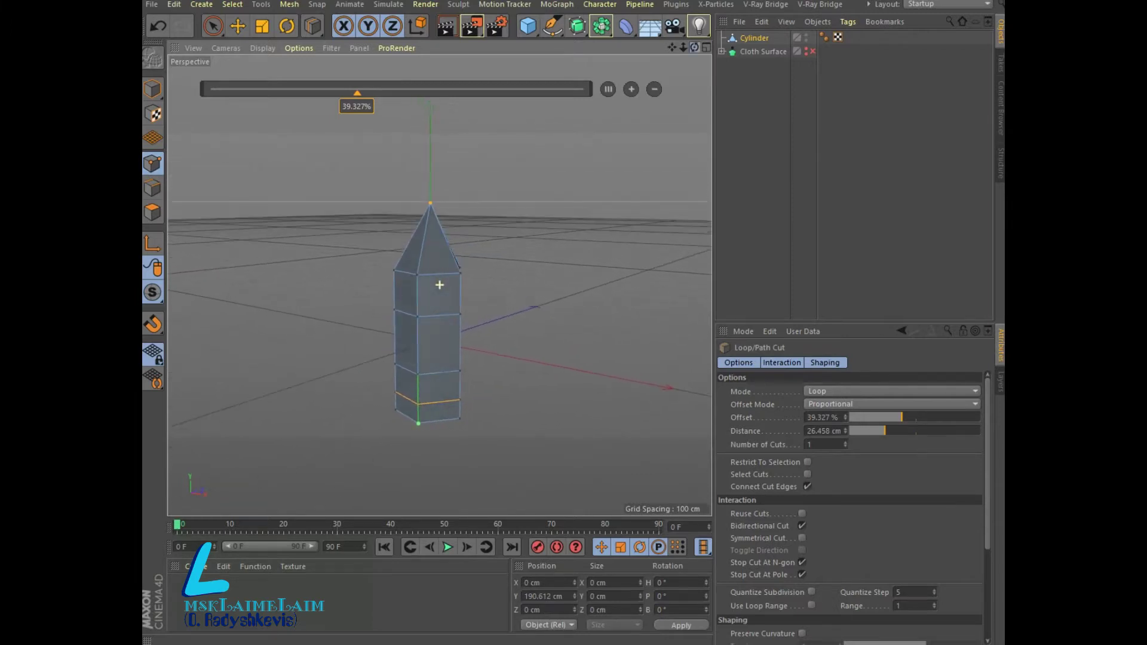
{"action": "left_click", "coordinate": [153, 187]}
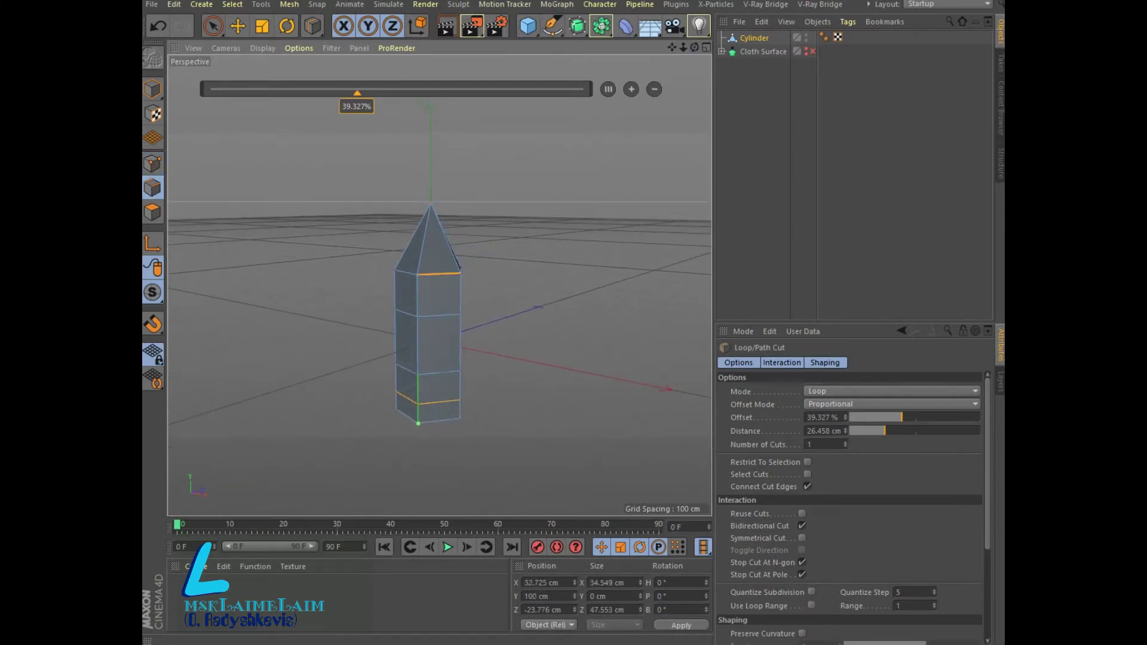
{"action": "left_click", "coordinate": [312, 26]}
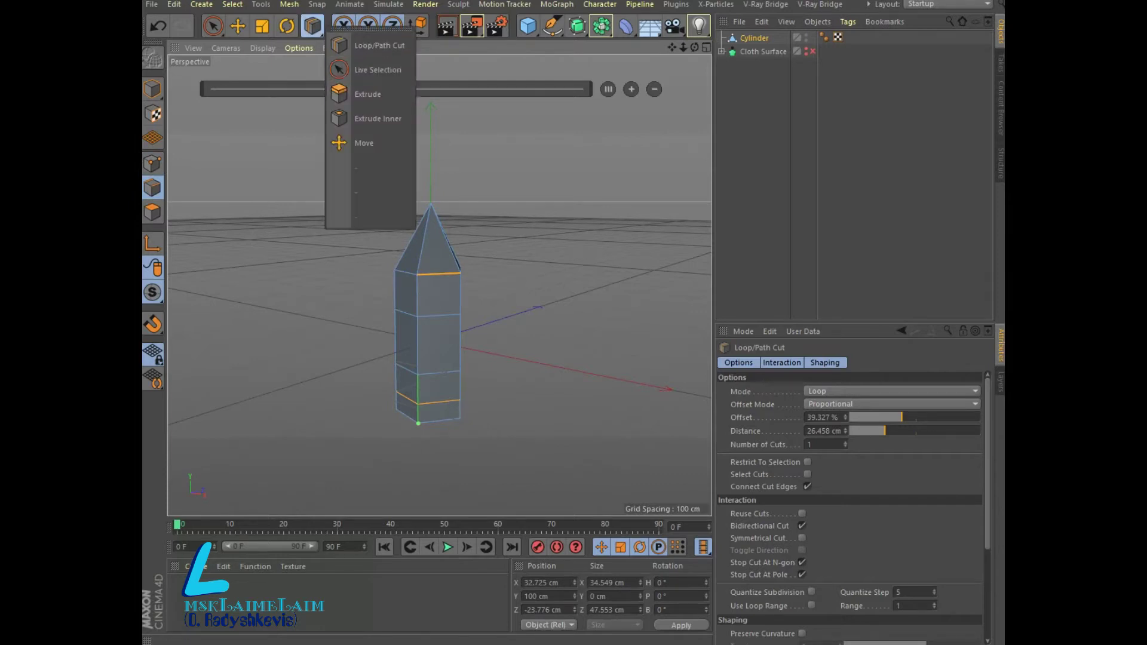
{"action": "key", "text": "u"}
{"action": "key", "text": "l"}
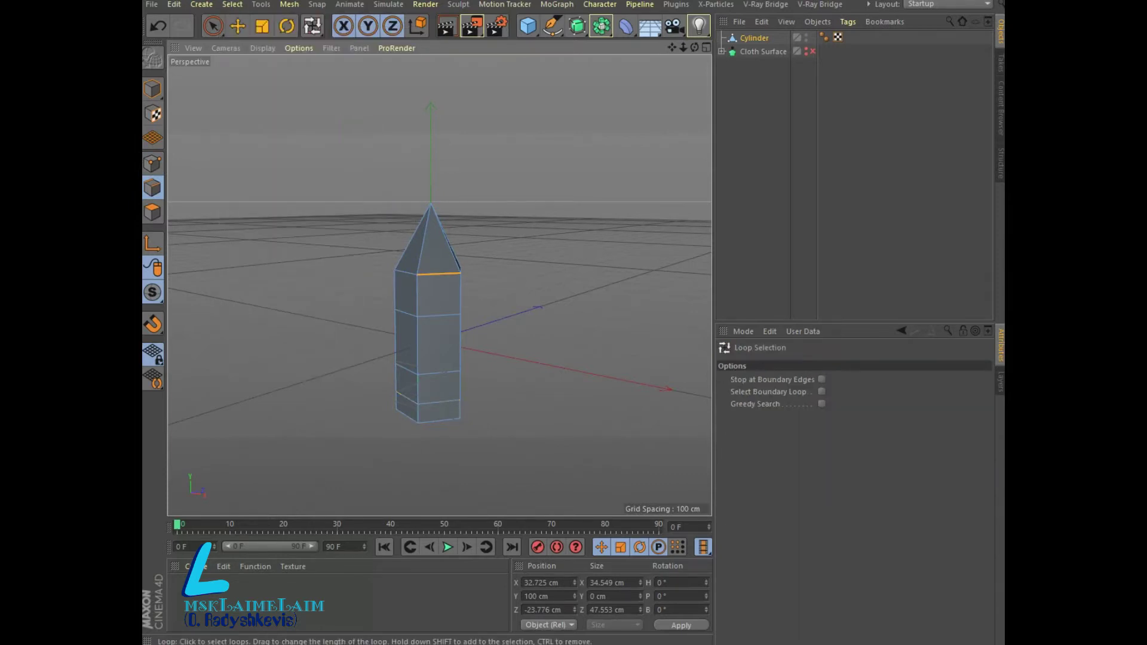
- Scale the middle edge loop up to about 153%
{"action": "left_click", "coordinate": [460, 312]}
{"action": "left_click_drag", "start_coordinate": [436, 287], "coordinate": [439, 285], "text": "alt"}
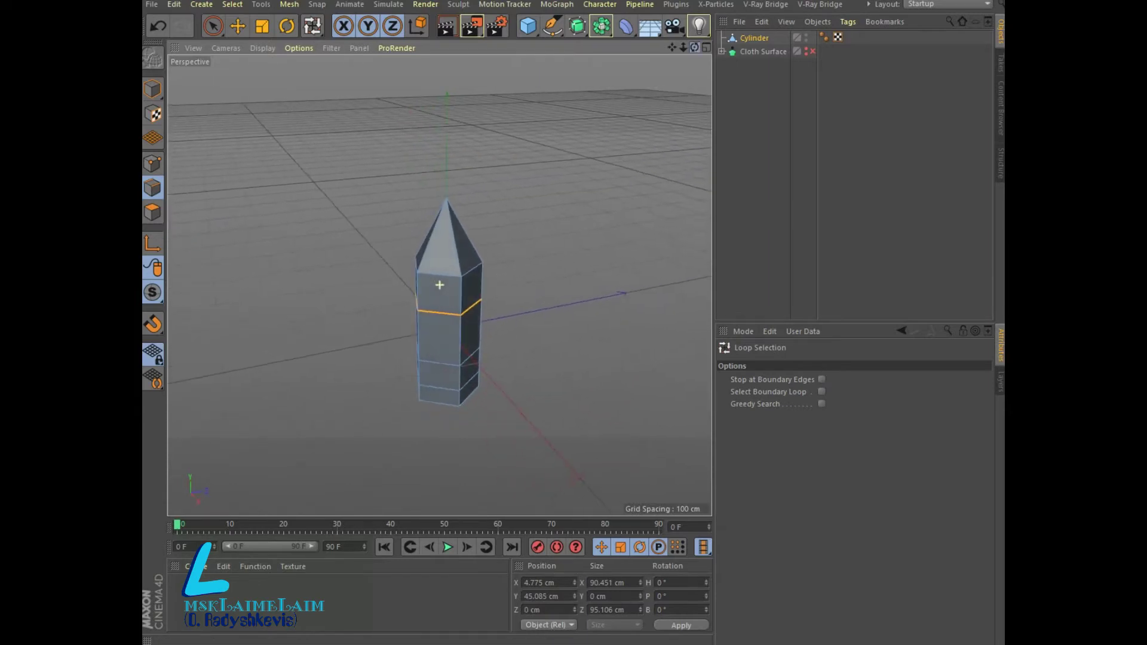
{"action": "key", "text": "t"}
{"action": "left_click_drag", "start_coordinate": [523, 288], "coordinate": [525, 288]}
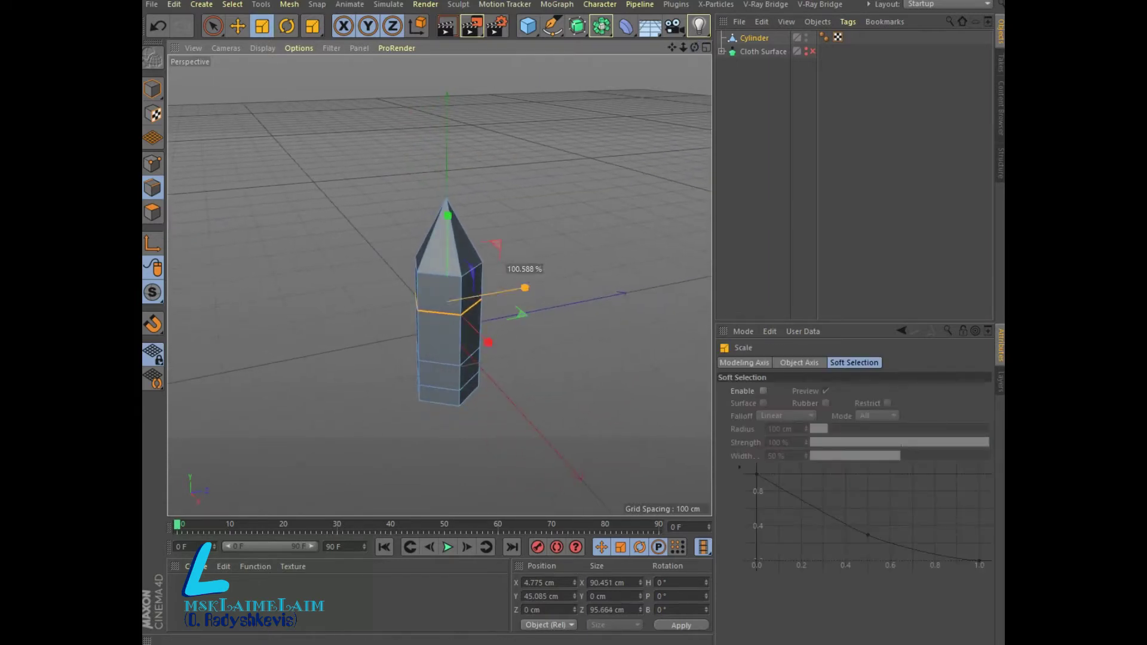
{"action": "left_click_drag", "start_coordinate": [486, 338], "coordinate": [525, 379]}
{"action": "left_click_drag", "start_coordinate": [442, 257], "coordinate": [439, 285], "text": "alt"}
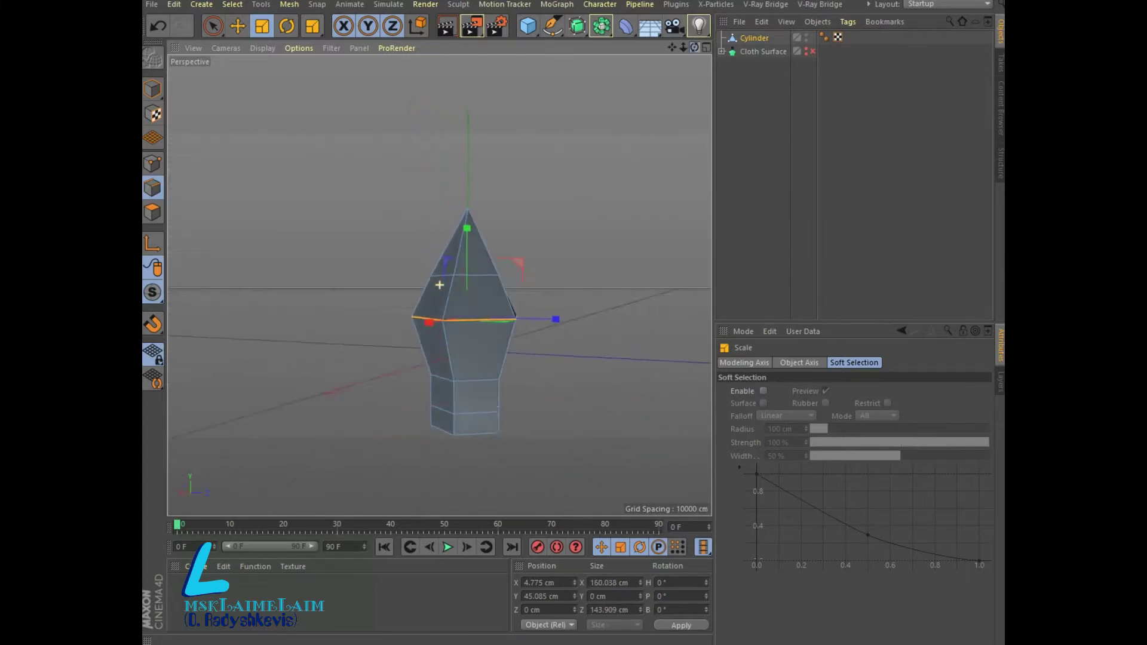
- Select the bottom edge loop and scale it narrower
{"action": "left_click", "coordinate": [287, 26]}
{"action": "left_click", "coordinate": [312, 26]}
{"action": "left_click", "coordinate": [347, 93]}
{"action": "left_click", "coordinate": [424, 373]}
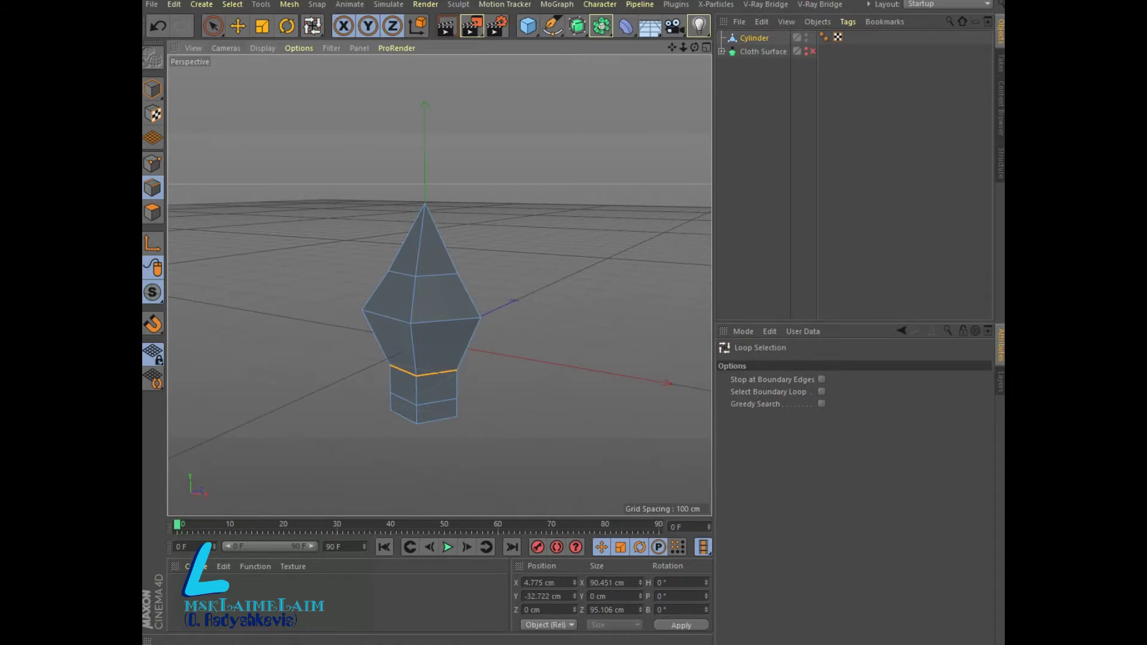
{"action": "left_click", "coordinate": [262, 25]}
{"action": "mouse_move", "coordinate": [511, 381]}
{"action": "left_mouse_down"}
{"action": "mouse_move", "coordinate": [463, 347]}
{"action": "mouse_move", "coordinate": [418, 263]}
{"action": "left_mouse_up"}
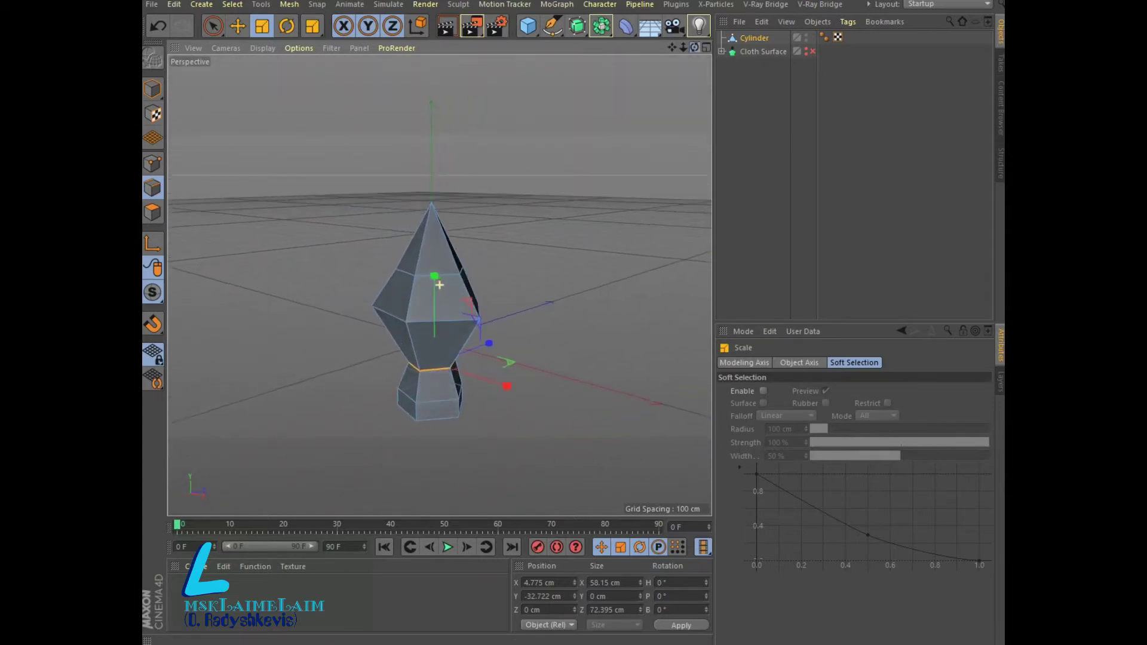
- Select the upper edge loop and shrink it to about 88%
{"action": "left_click_drag", "start_coordinate": [312, 25], "coordinate": [358, 66]}
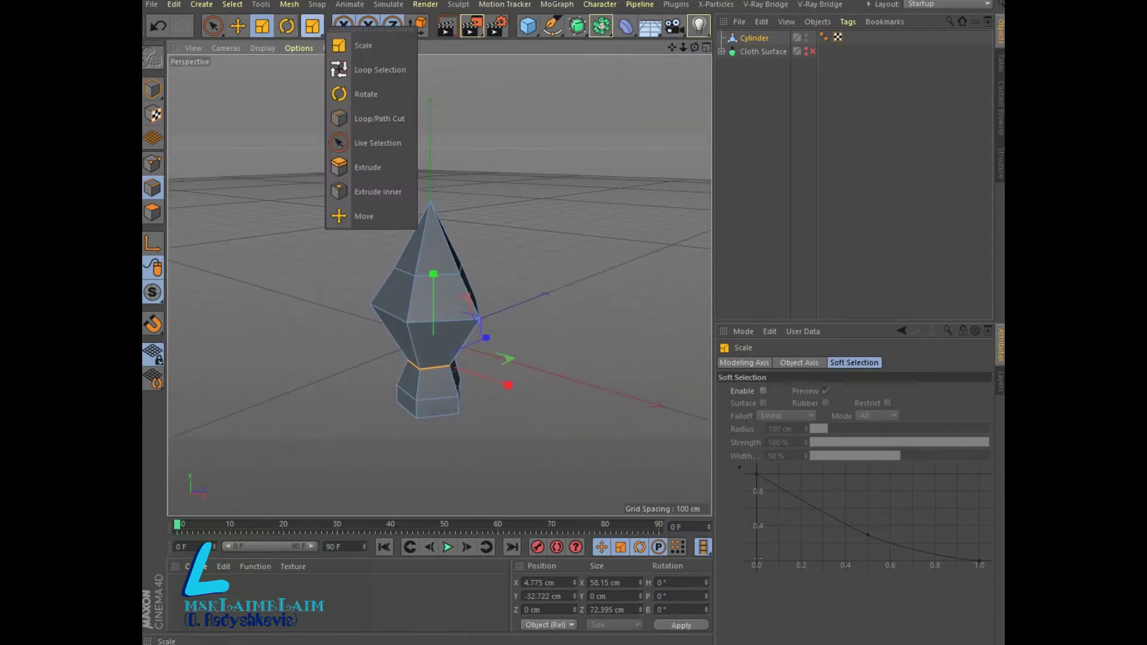
{"action": "left_click", "coordinate": [430, 274]}
{"action": "left_click", "coordinate": [262, 26]}
{"action": "left_click_drag", "start_coordinate": [484, 262], "coordinate": [440, 285]}
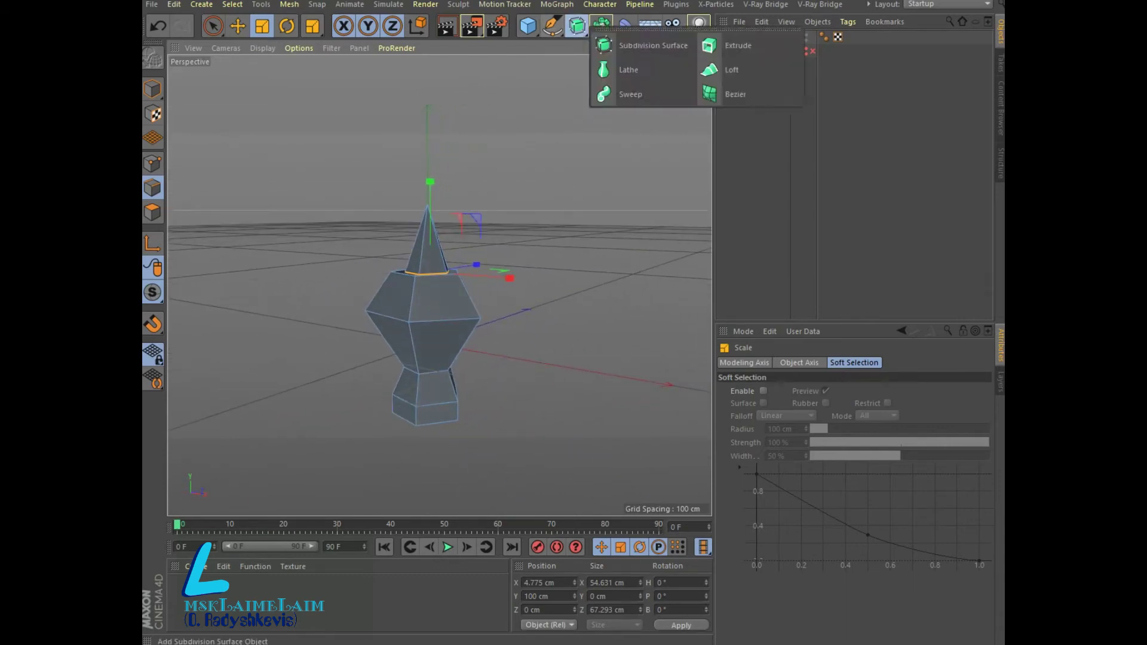
- Add a Subdivision Surface and nest the Cylinder under it, redoing it after an undo
{"action": "left_click_drag", "start_coordinate": [577, 26], "coordinate": [652, 44]}
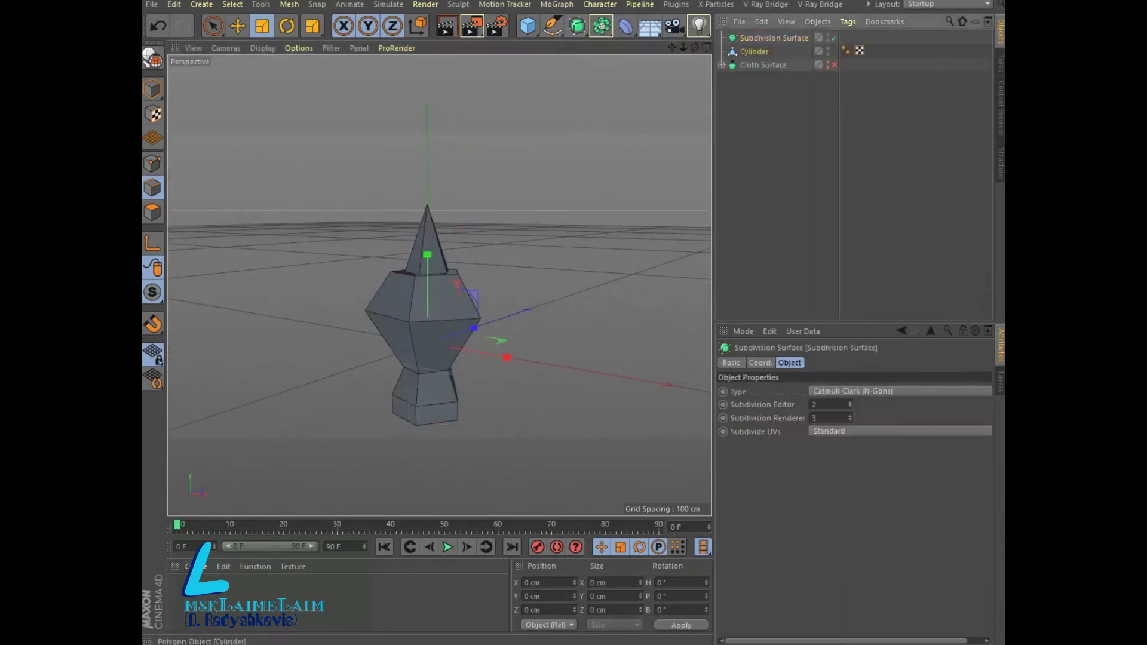
{"action": "left_click_drag", "start_coordinate": [754, 51], "coordinate": [772, 38]}
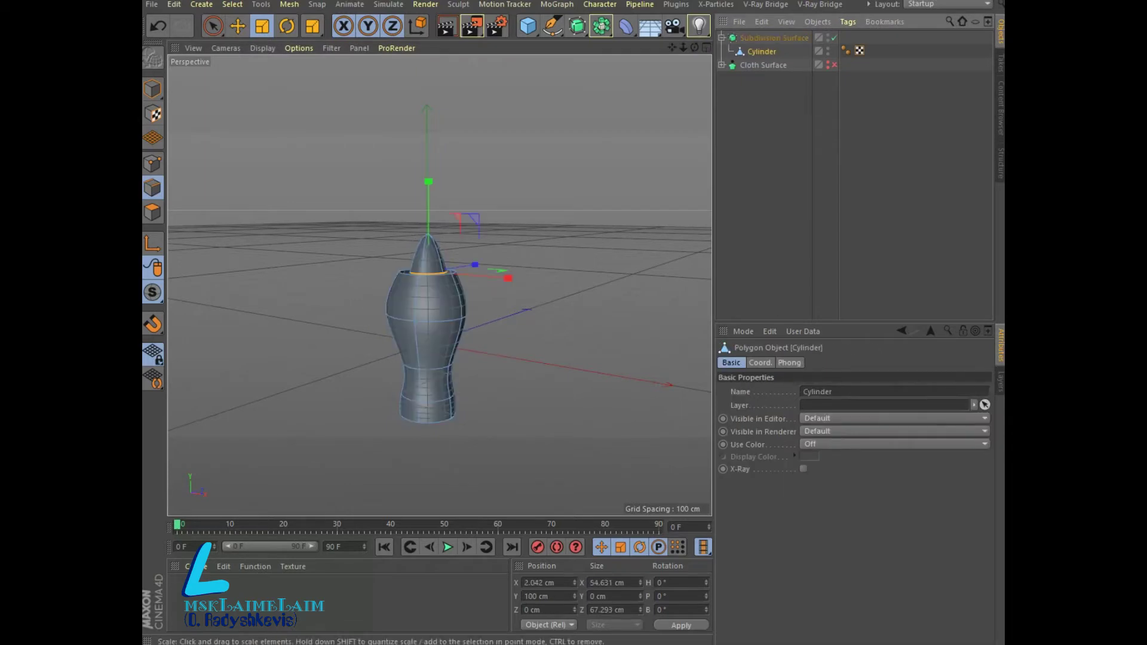
{"action": "left_click", "coordinate": [158, 26]}
{"action": "left_click", "coordinate": [157, 26]}
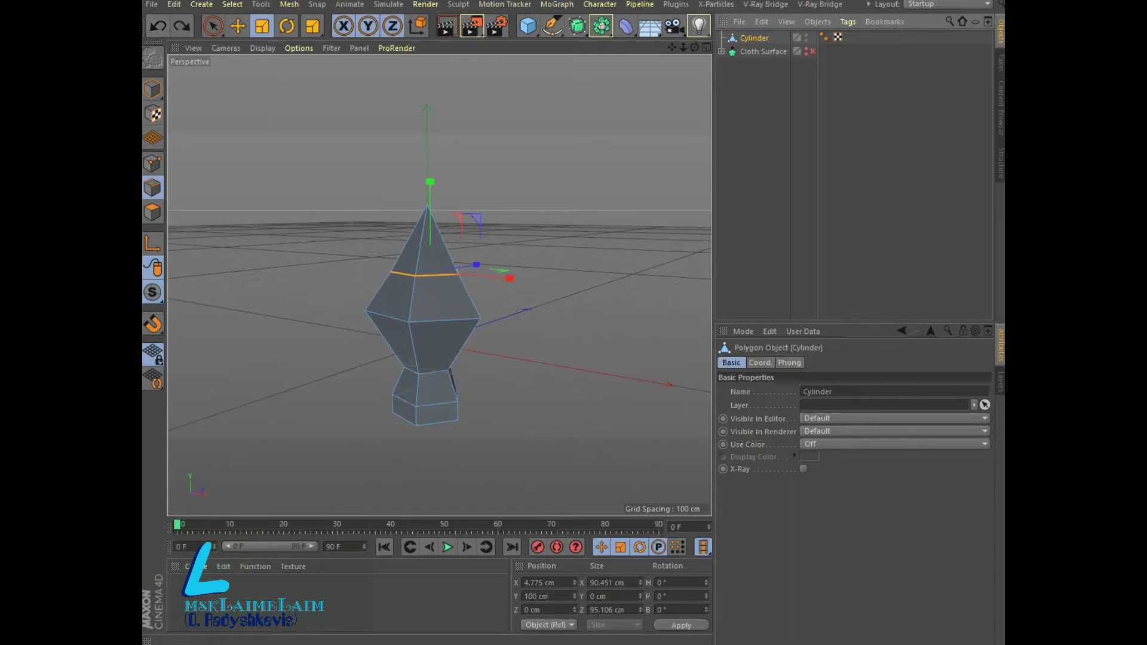
{"action": "left_click", "coordinate": [577, 26]}
{"action": "left_click", "coordinate": [651, 46]}
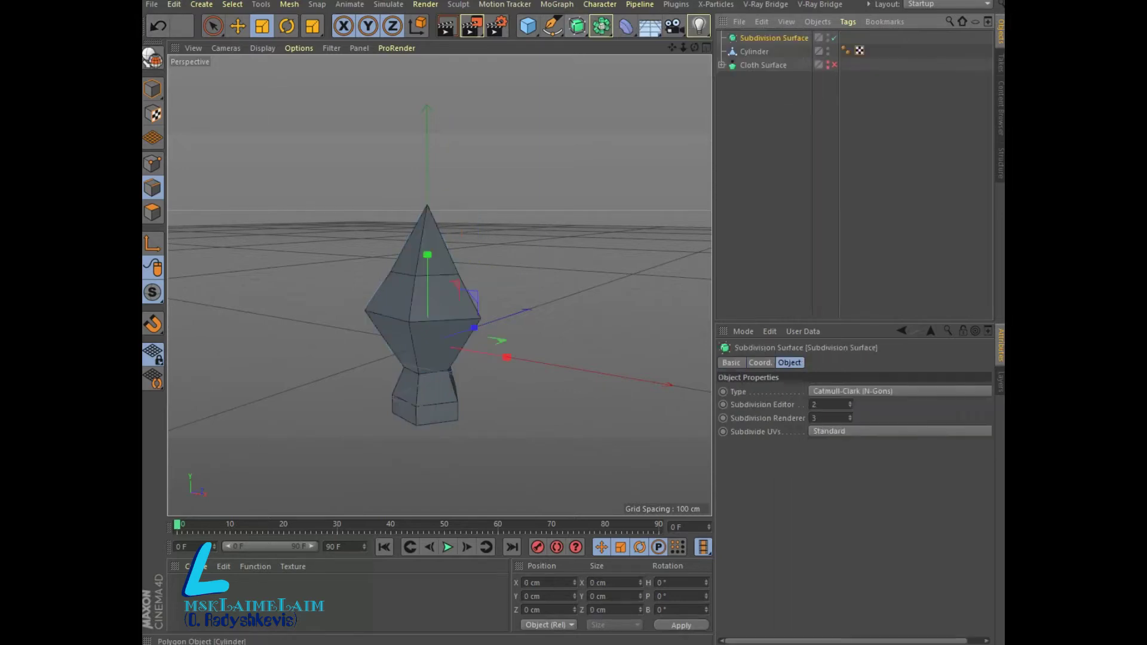
{"action": "left_click_drag", "start_coordinate": [754, 51], "coordinate": [772, 38]}
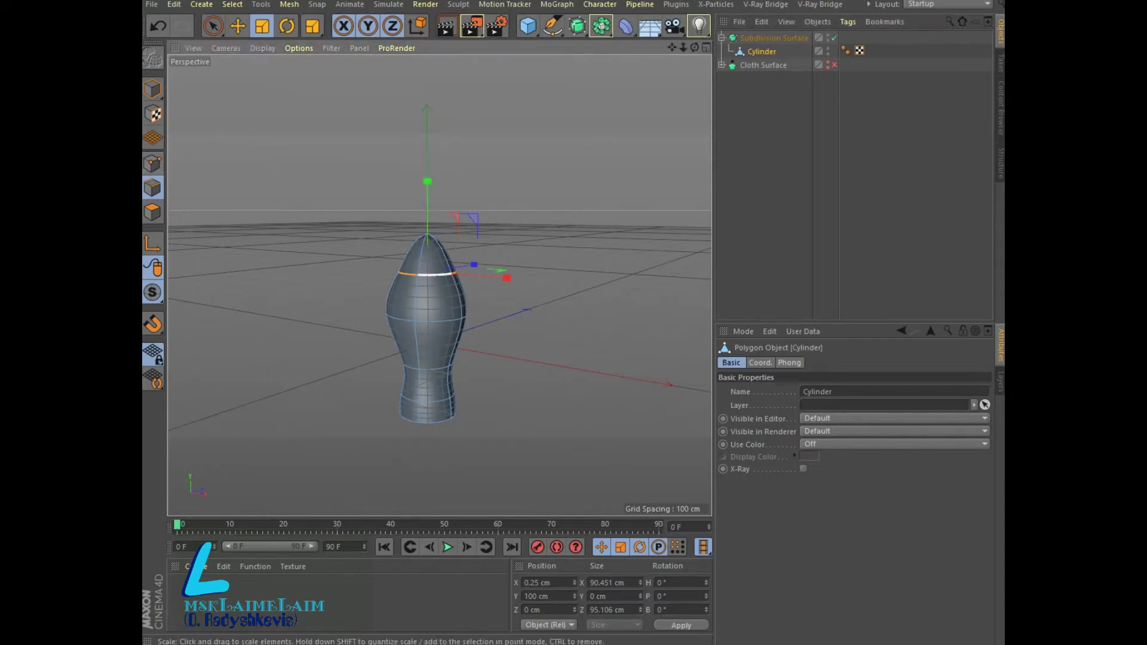
- Loop-select the edge loop around the bulge
{"action": "left_click", "coordinate": [312, 25]}
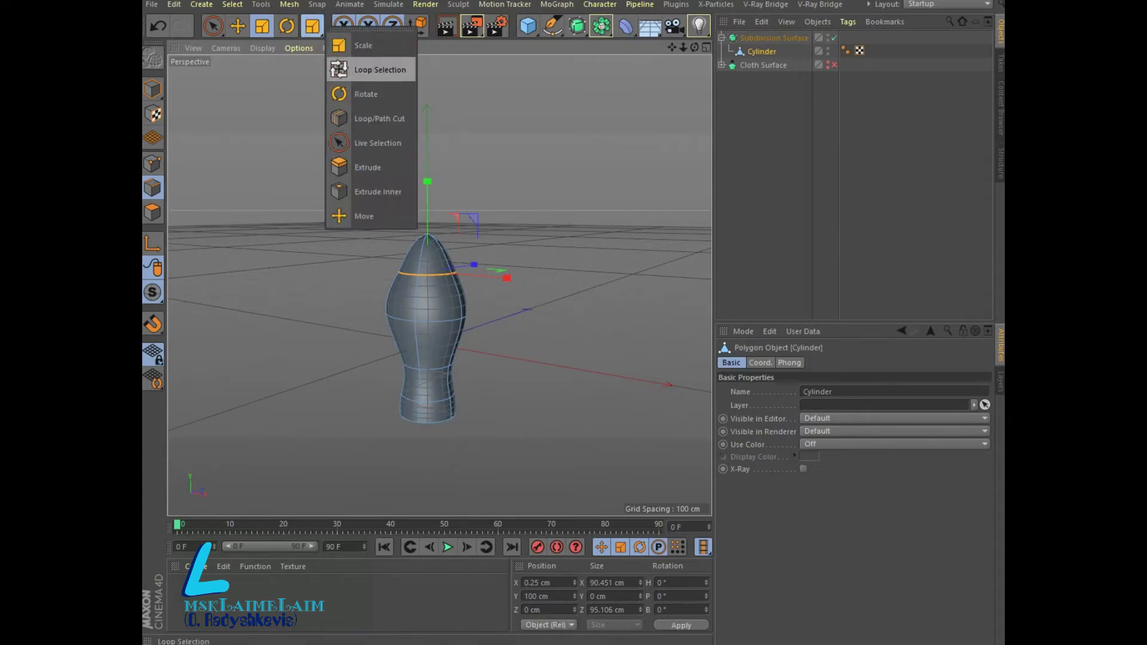
{"action": "left_click", "coordinate": [380, 70]}
{"action": "left_click", "coordinate": [427, 319]}
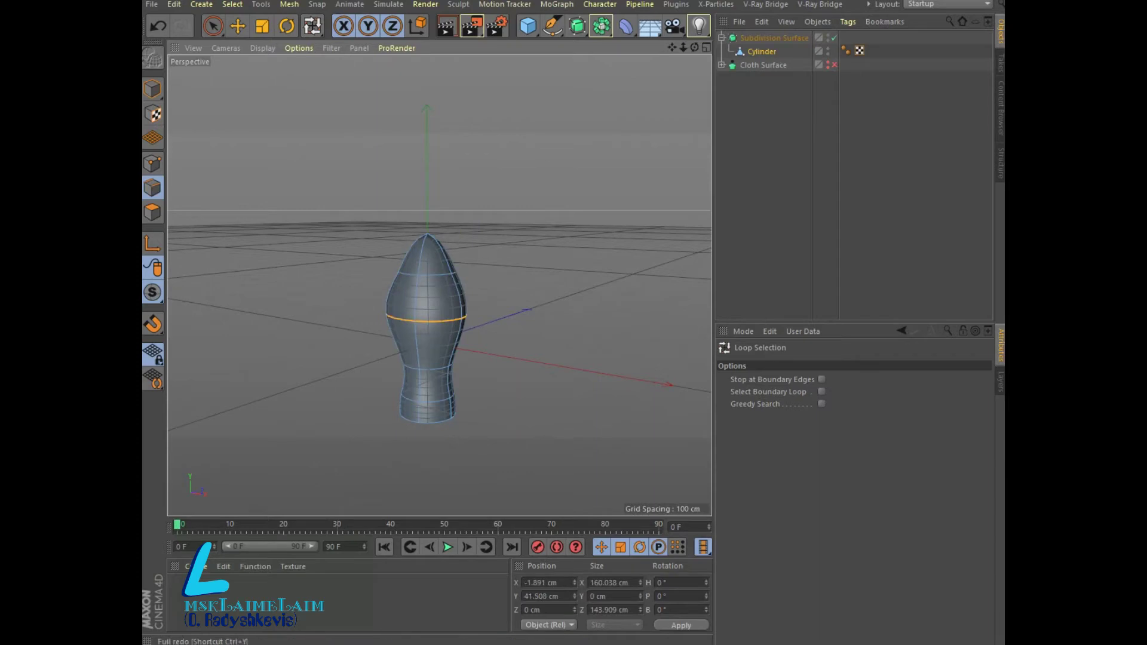
- Scale the middle edge loop wider to enlarge the bulge
{"action": "left_click", "coordinate": [262, 26]}
{"action": "mouse_move", "coordinate": [505, 324]}
{"action": "left_mouse_down"}
{"action": "mouse_move", "coordinate": [473, 302]}
{"action": "mouse_move", "coordinate": [442, 310]}
{"action": "left_mouse_up"}
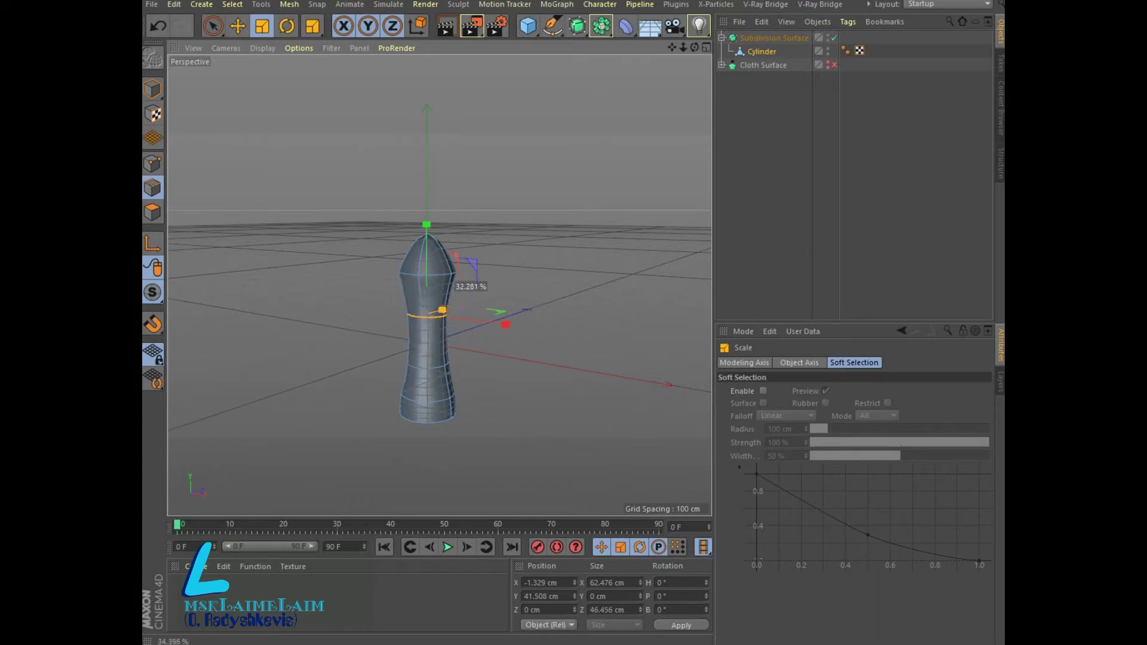
{"action": "left_click_drag", "start_coordinate": [442, 310], "coordinate": [554, 331]}
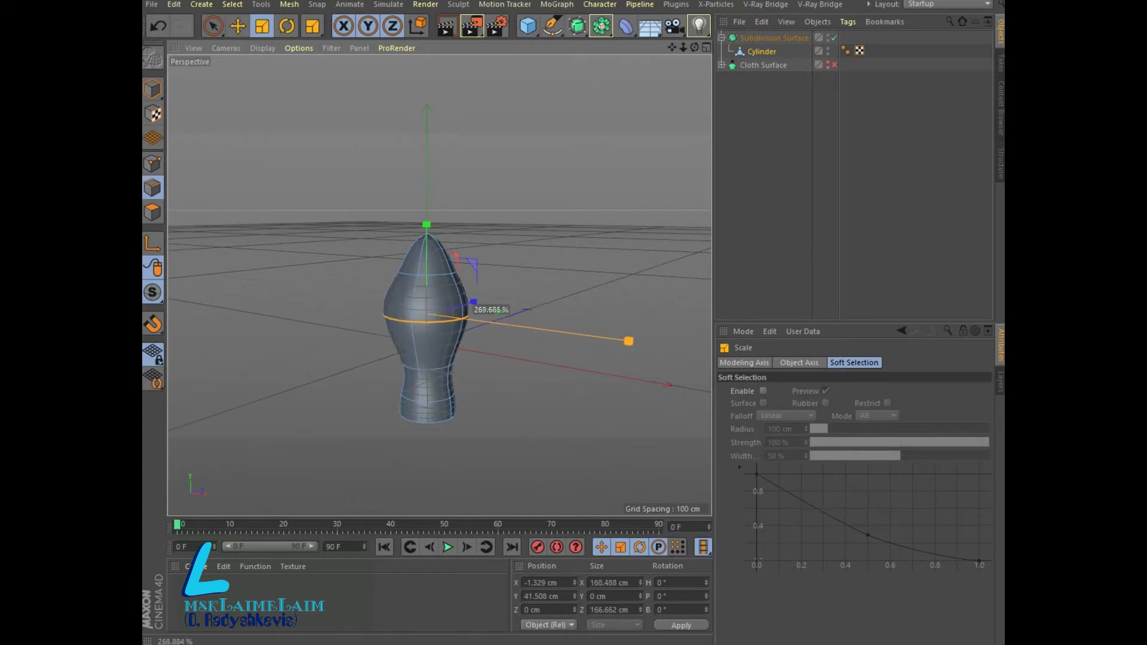
{"action": "left_click_drag", "start_coordinate": [555, 331], "coordinate": [622, 339]}
{"action": "left_click_drag", "start_coordinate": [439, 286], "coordinate": [472, 281], "text": "alt"}
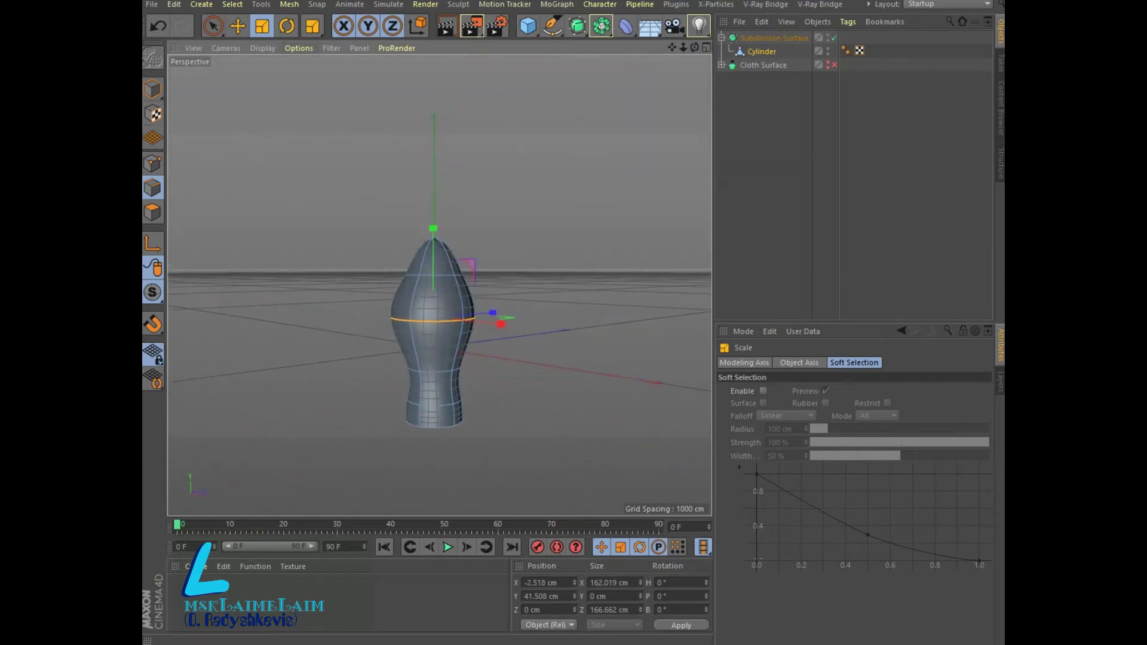
- Raise the top point to 308.031 cm, forming a tall pointed tip
{"action": "left_click", "coordinate": [152, 163]}
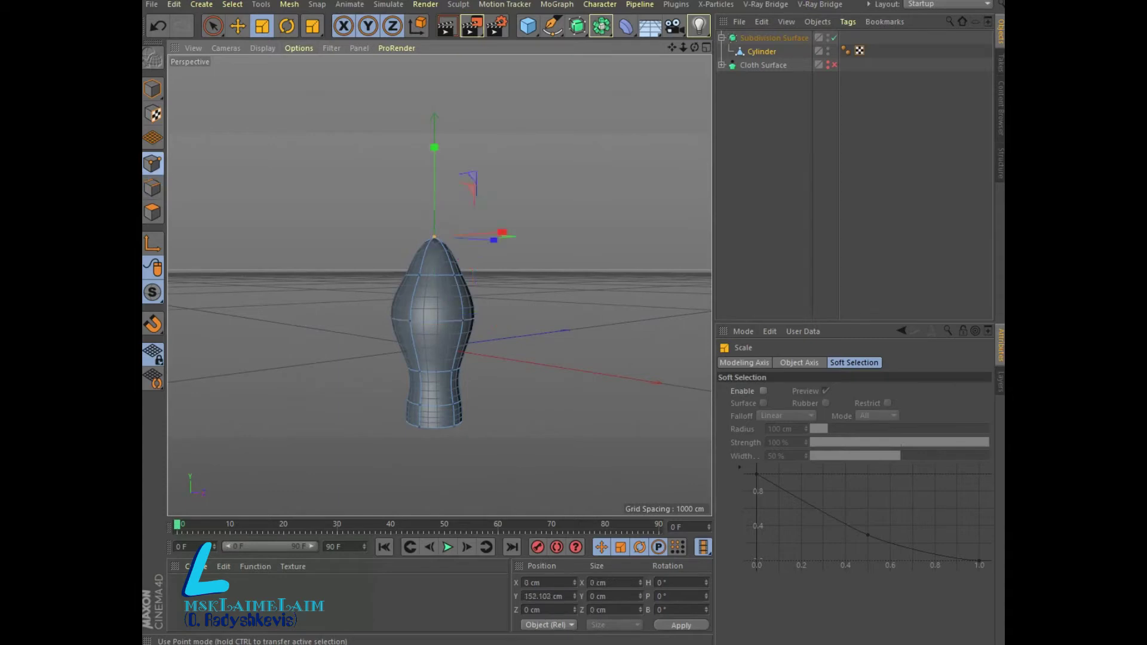
{"action": "key", "text": "space"}
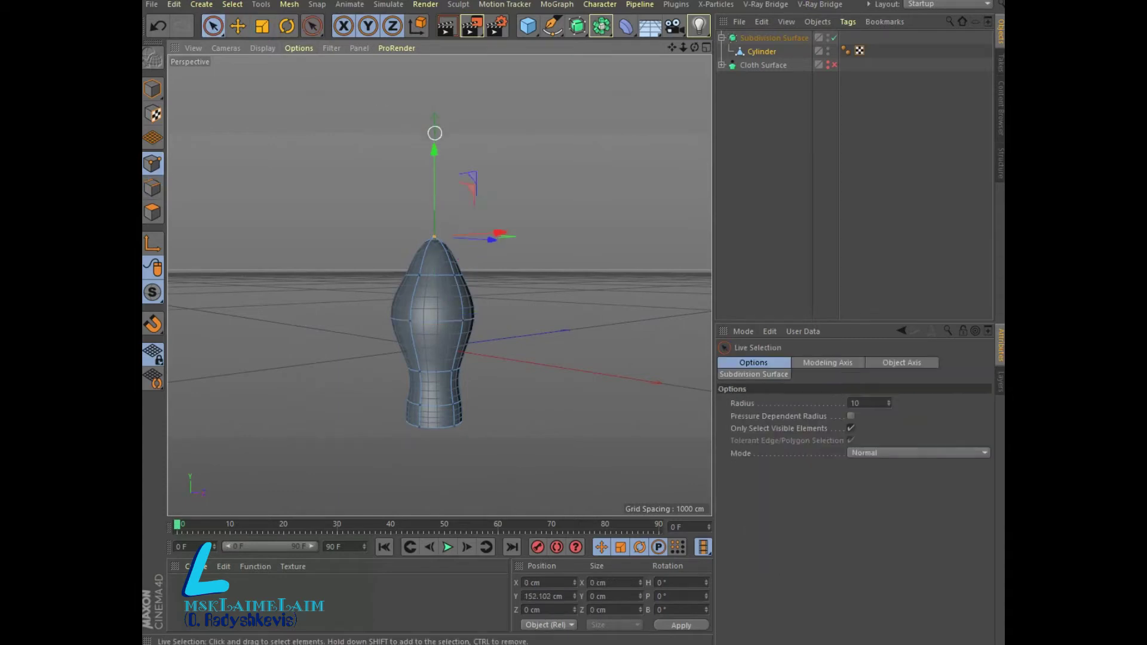
{"action": "left_click_drag", "start_coordinate": [434, 149], "coordinate": [434, 125]}
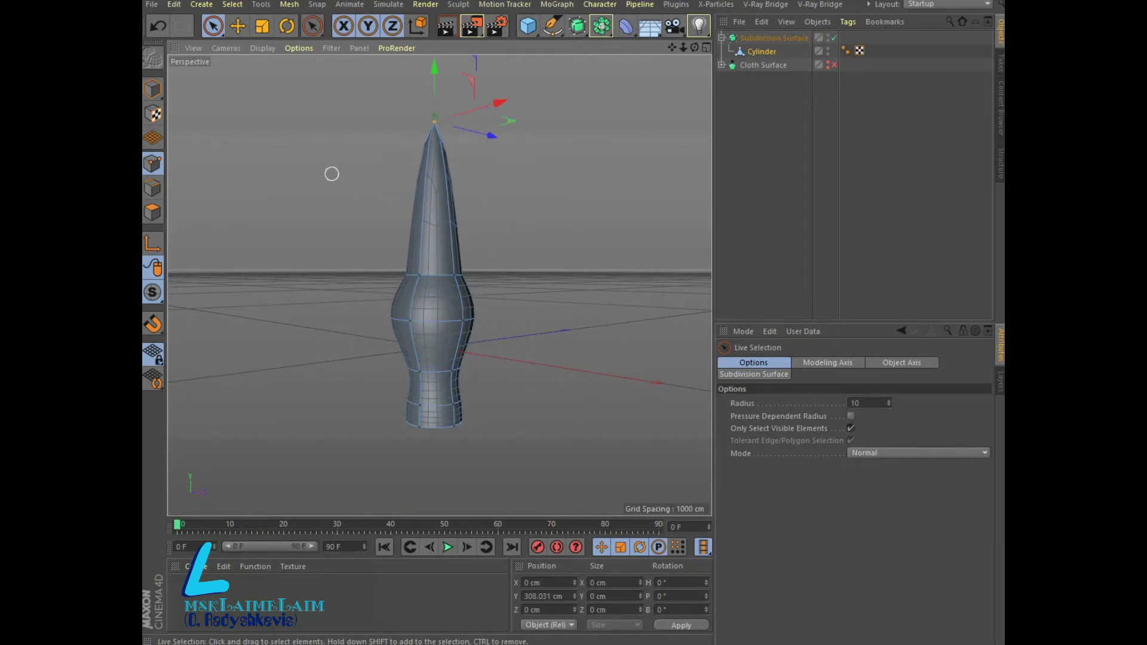
- Loop-cut a new edge ring at about 24% offset up the cone
{"action": "left_click", "coordinate": [152, 187]}
{"action": "left_click", "coordinate": [439, 321]}
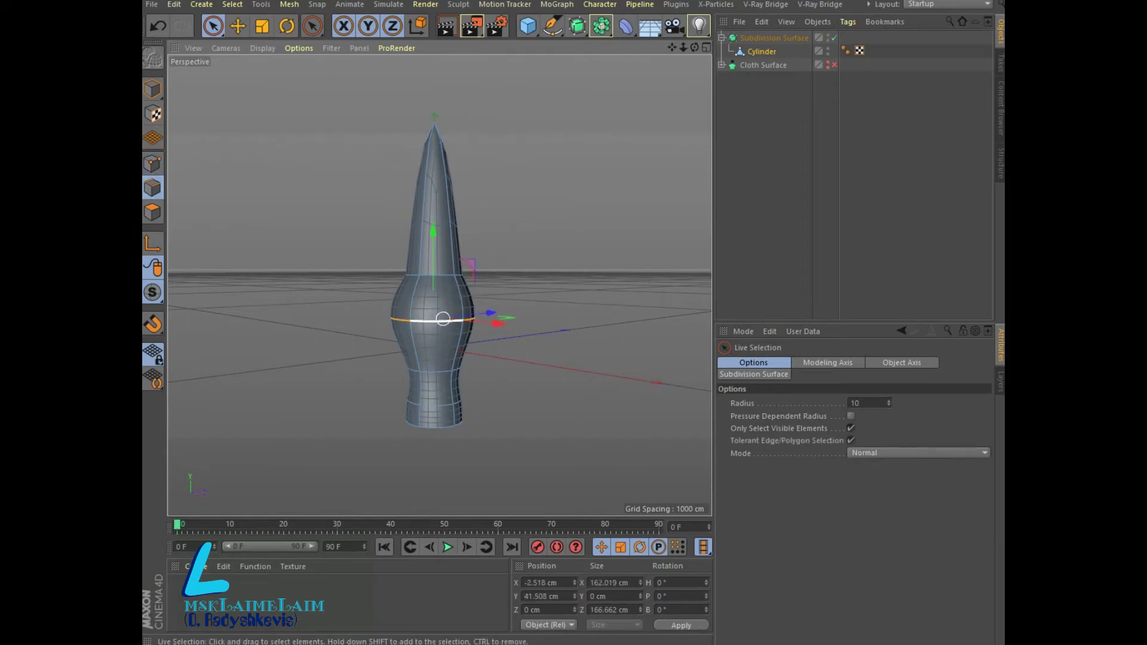
{"action": "right_click", "coordinate": [440, 321]}
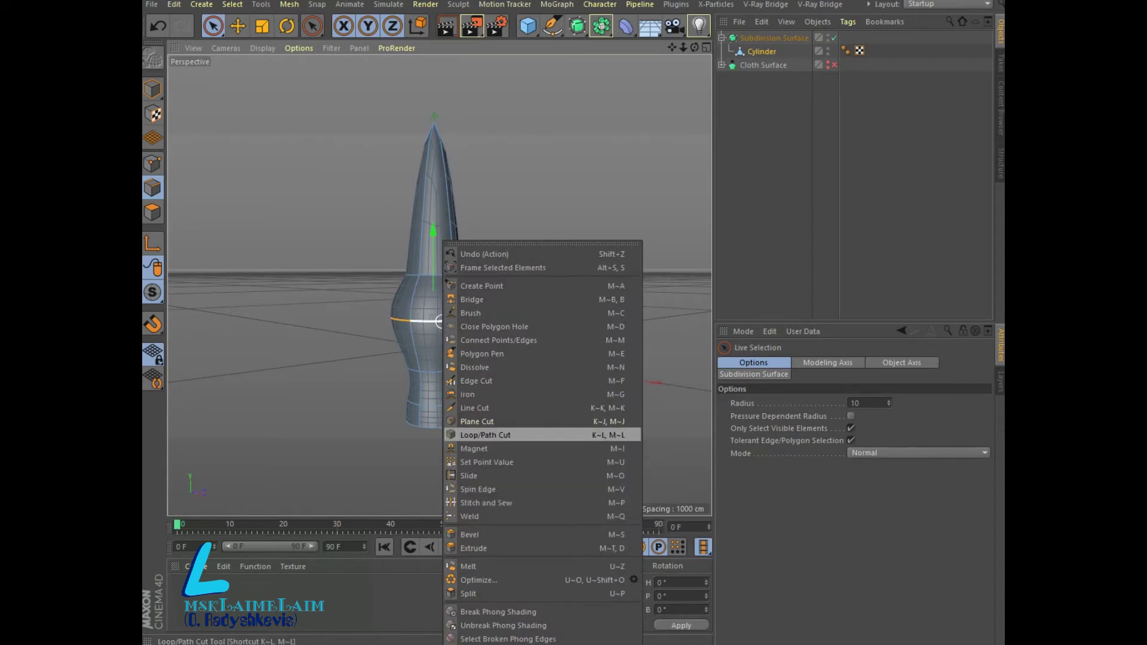
{"action": "left_click", "coordinate": [485, 435]}
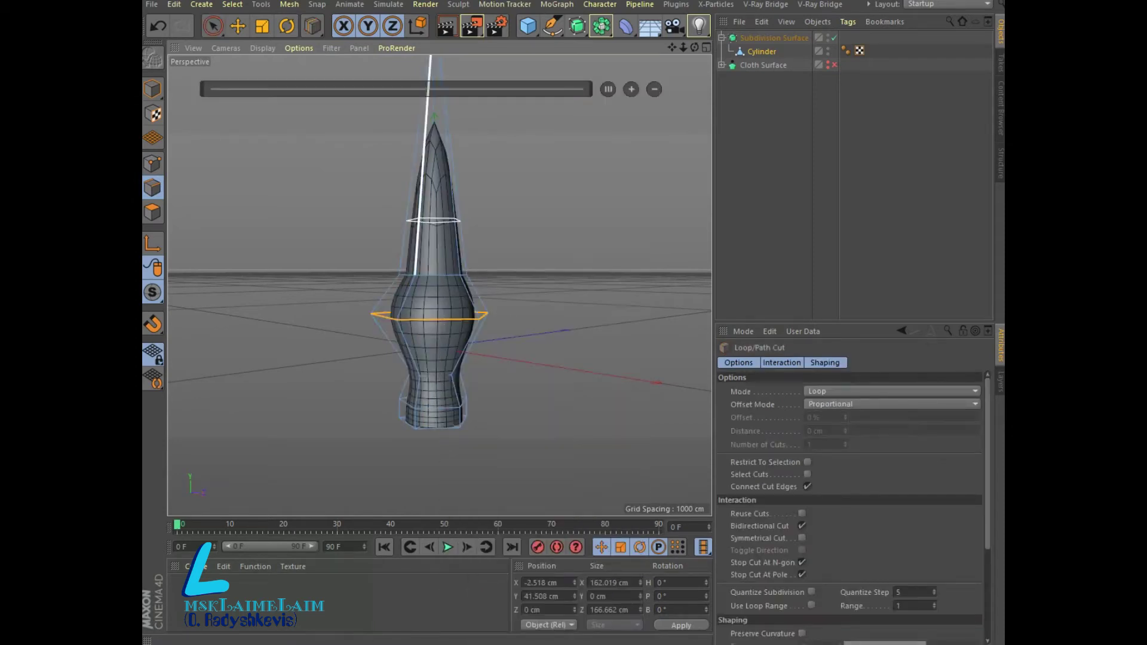
{"action": "left_click_drag", "start_coordinate": [422, 220], "coordinate": [426, 163]}
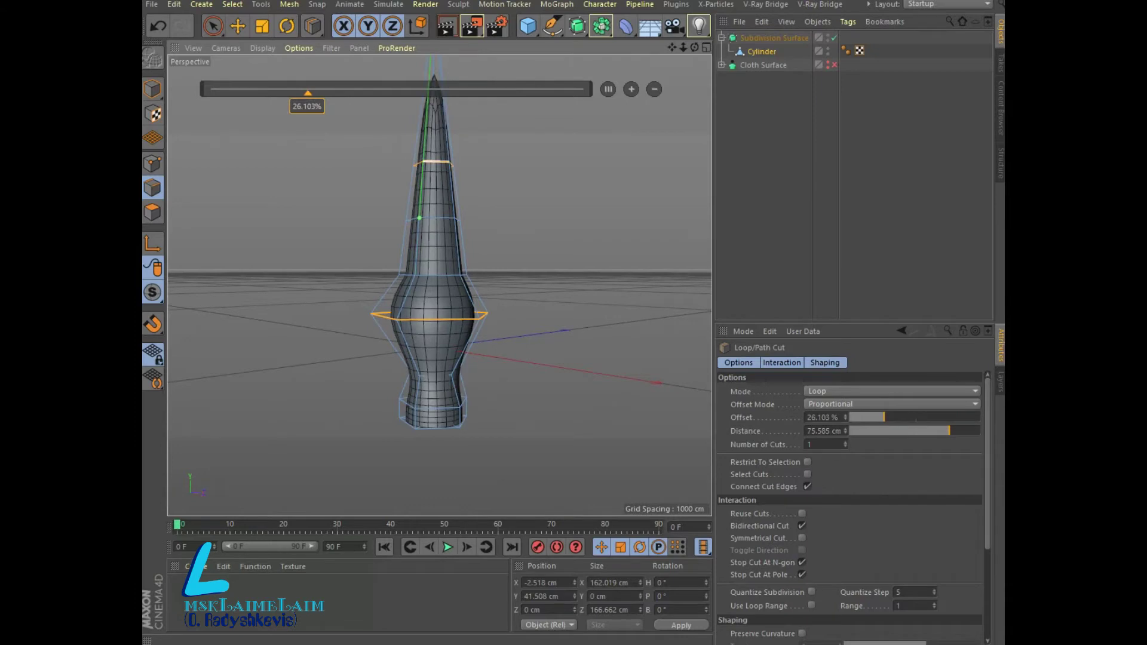
{"action": "left_click_drag", "start_coordinate": [420, 218], "coordinate": [423, 161]}
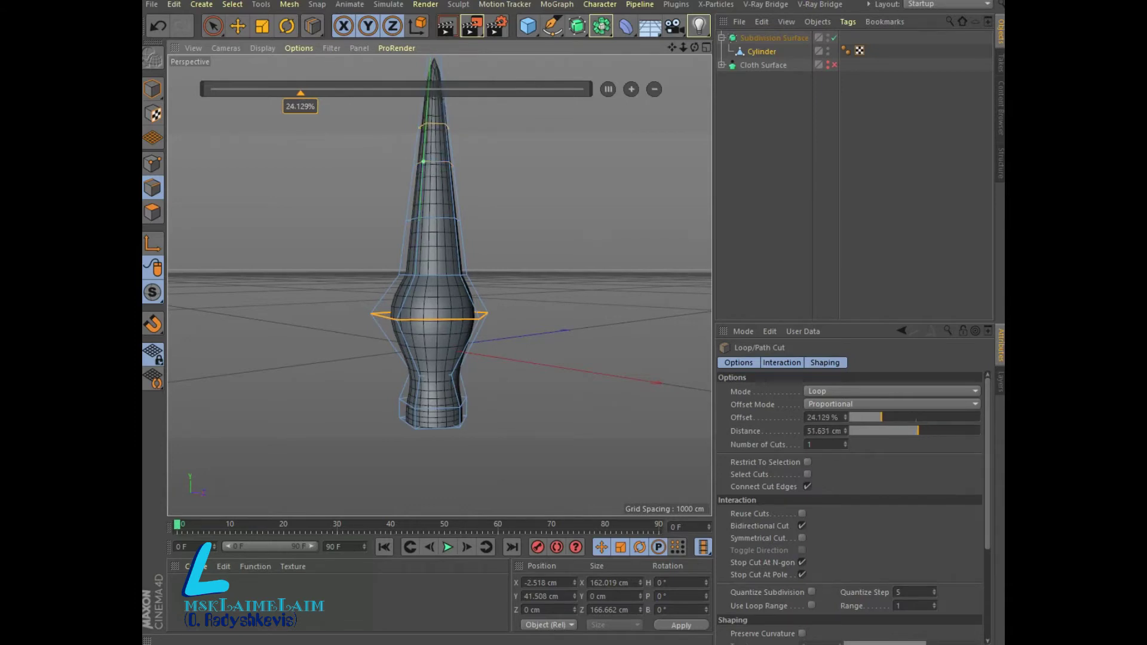
{"action": "left_click", "coordinate": [312, 25]}
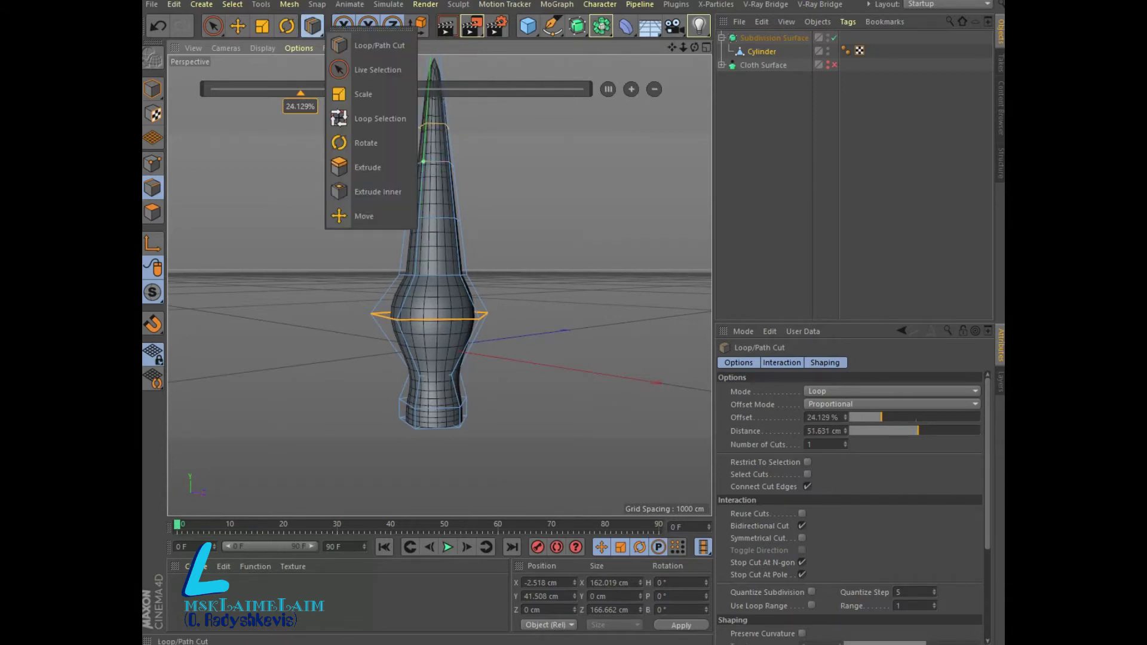
{"action": "left_click", "coordinate": [370, 119]}
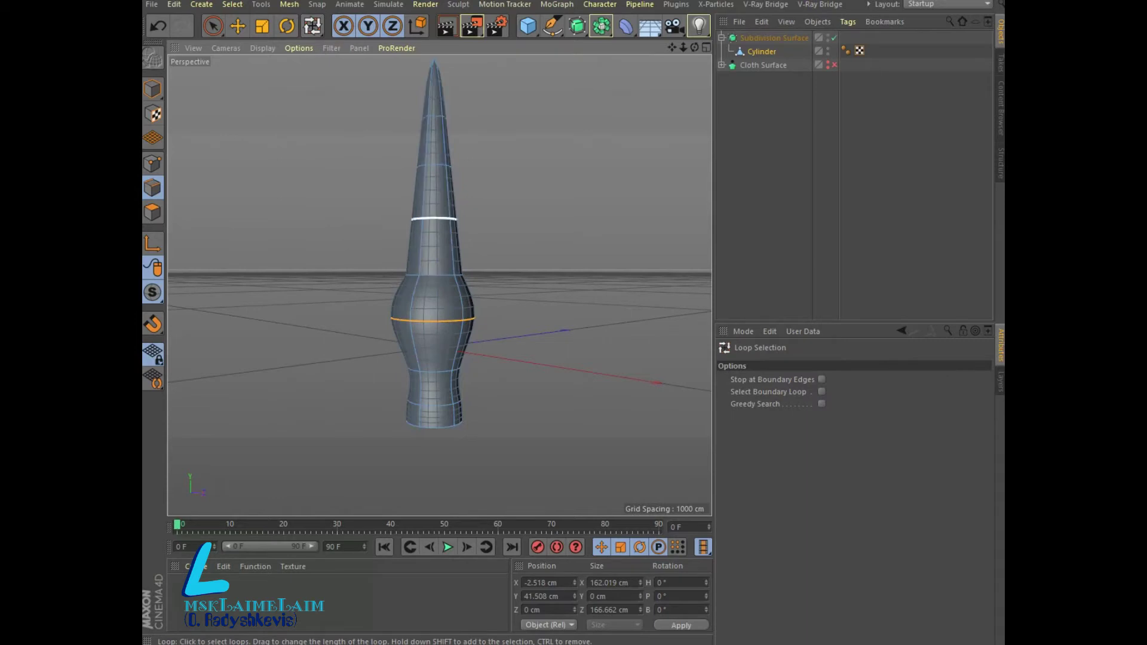
- Scale down the new loop to narrow the upper cone
{"action": "left_click", "coordinate": [435, 219]}
{"action": "key", "text": "t"}
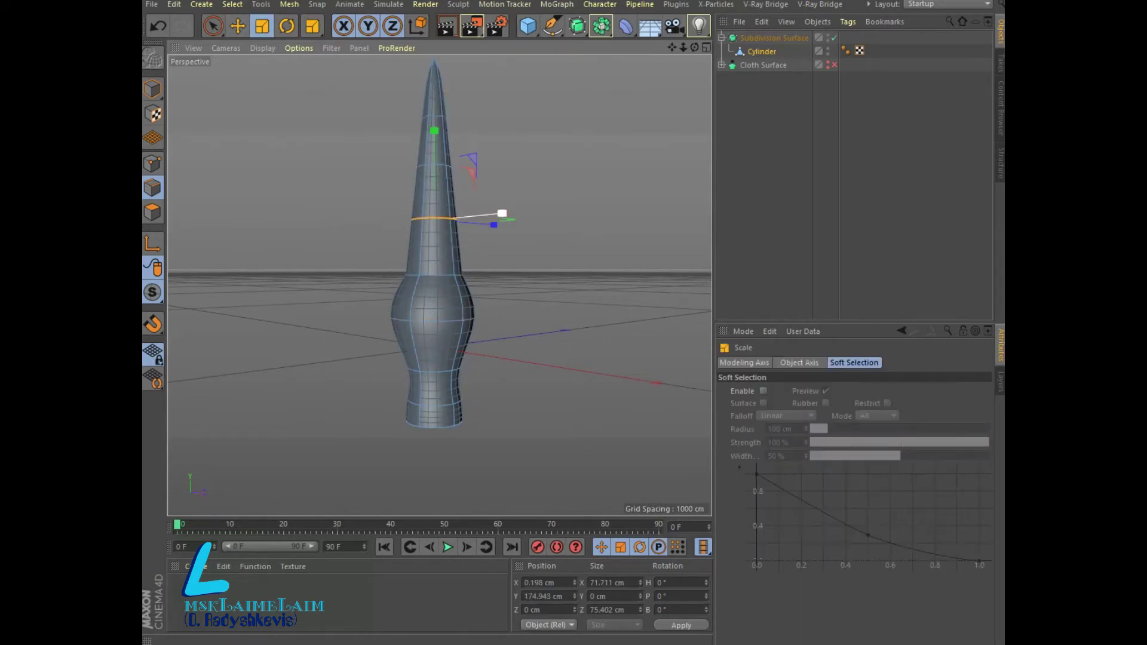
{"action": "mouse_move", "coordinate": [502, 213]}
{"action": "left_mouse_down"}
{"action": "mouse_move", "coordinate": [493, 225]}
{"action": "mouse_move", "coordinate": [459, 222]}
{"action": "left_mouse_up"}
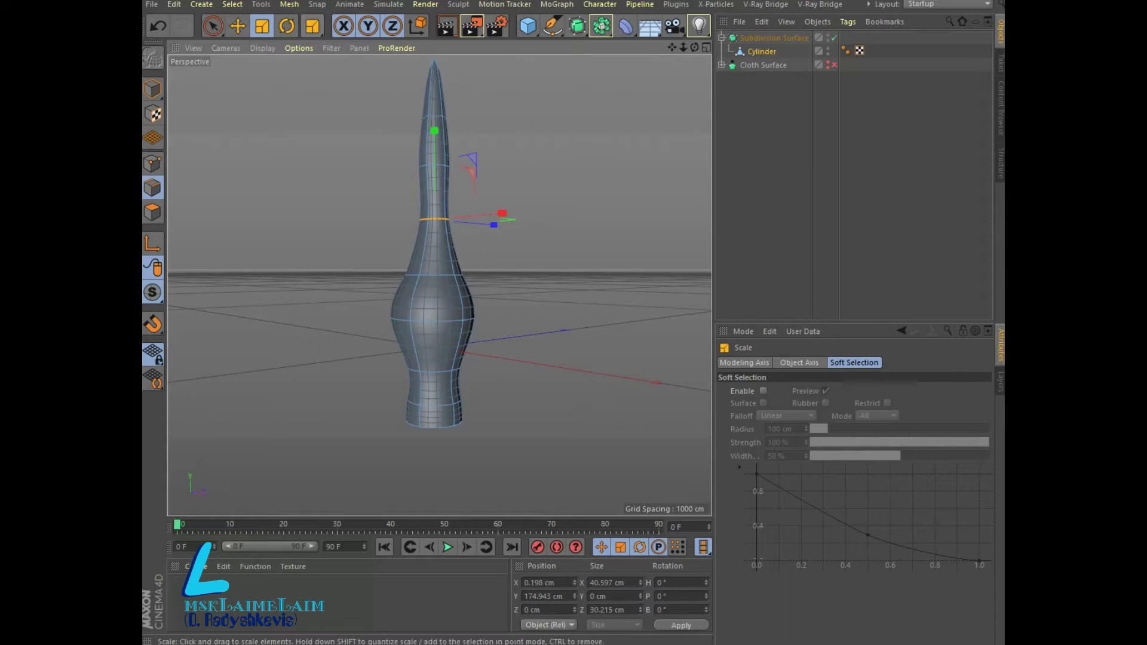
{"action": "left_click", "coordinate": [311, 25]}
{"action": "left_click", "coordinate": [368, 70]}
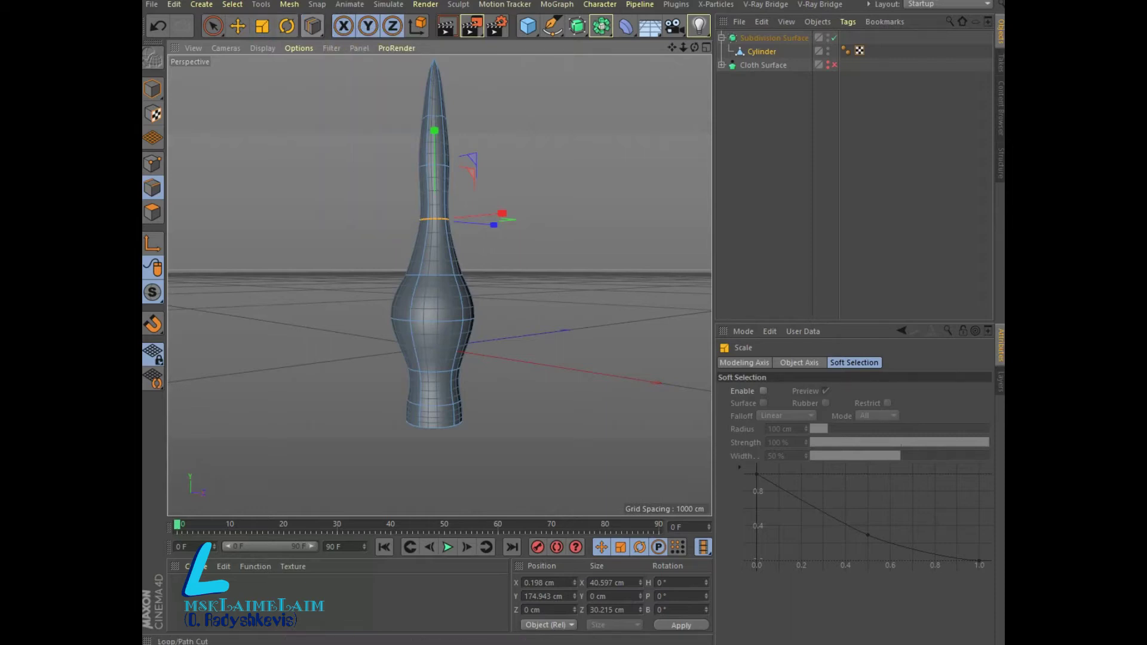
- Pinch the neck loop much thinner
{"action": "left_click", "coordinate": [311, 26]}
{"action": "left_click", "coordinate": [367, 94]}
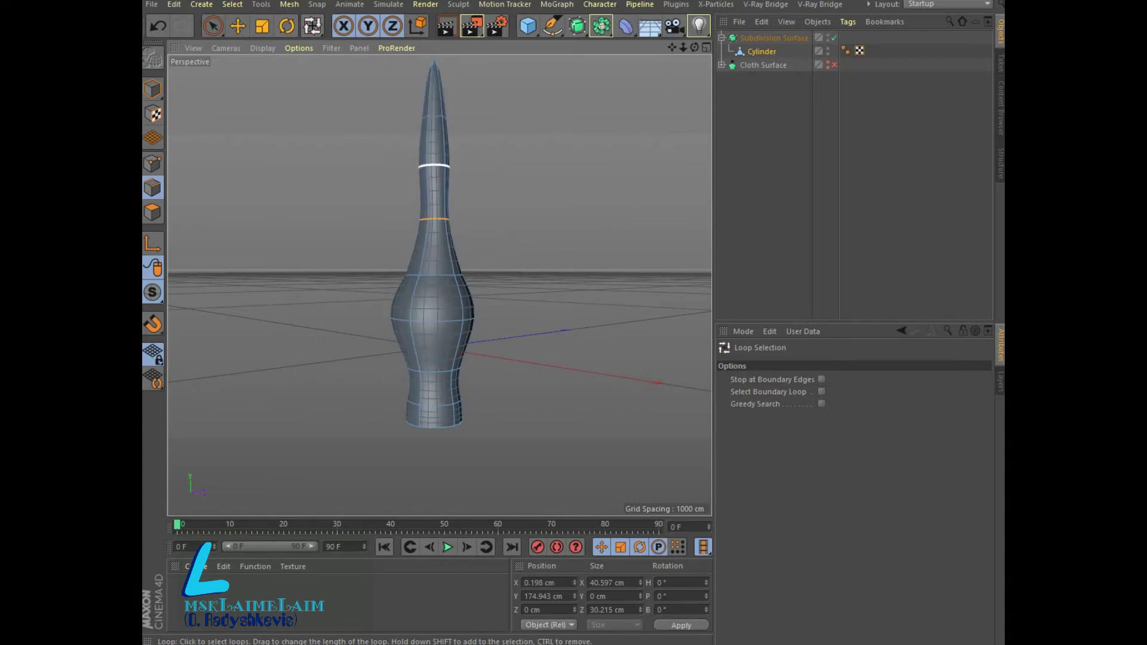
{"action": "left_click", "coordinate": [433, 165]}
{"action": "key", "text": "t"}
{"action": "mouse_move", "coordinate": [502, 154]}
{"action": "left_mouse_down"}
{"action": "mouse_move", "coordinate": [472, 157]}
{"action": "mouse_move", "coordinate": [466, 173]}
{"action": "left_mouse_up"}
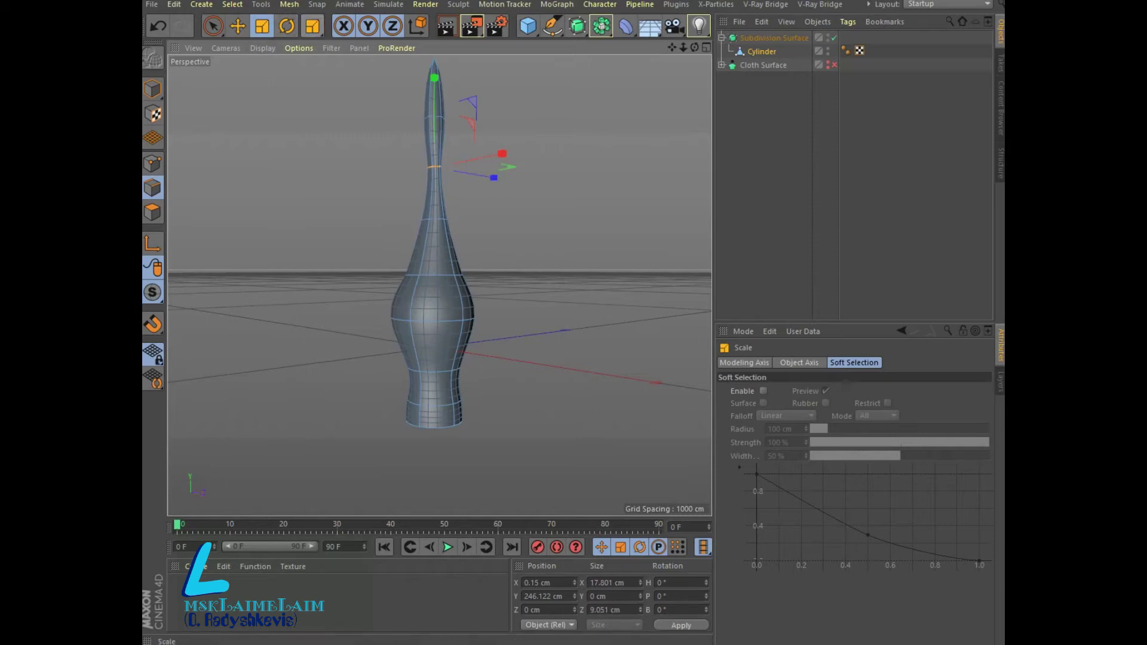
- Widen the loop near the tip to about 78 cm into a small bulb
{"action": "left_click_drag", "start_coordinate": [312, 26], "coordinate": [353, 69]}
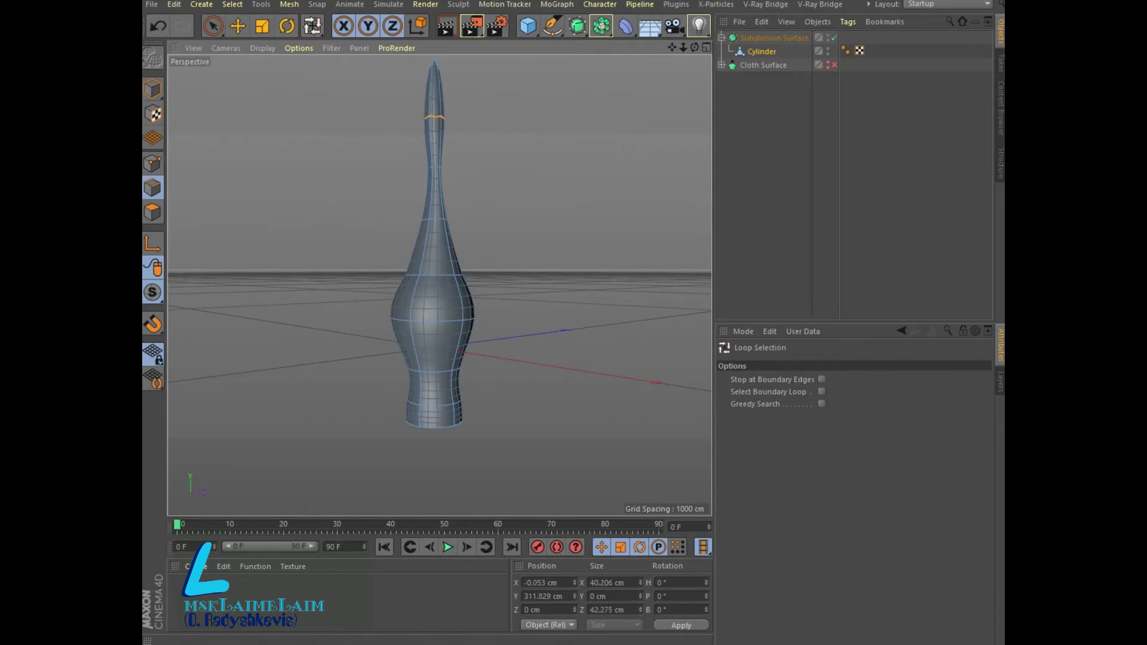
{"action": "left_click", "coordinate": [261, 26]}
{"action": "left_click_drag", "start_coordinate": [501, 98], "coordinate": [577, 75]}
{"action": "left_click_drag", "start_coordinate": [494, 134], "coordinate": [484, 131]}
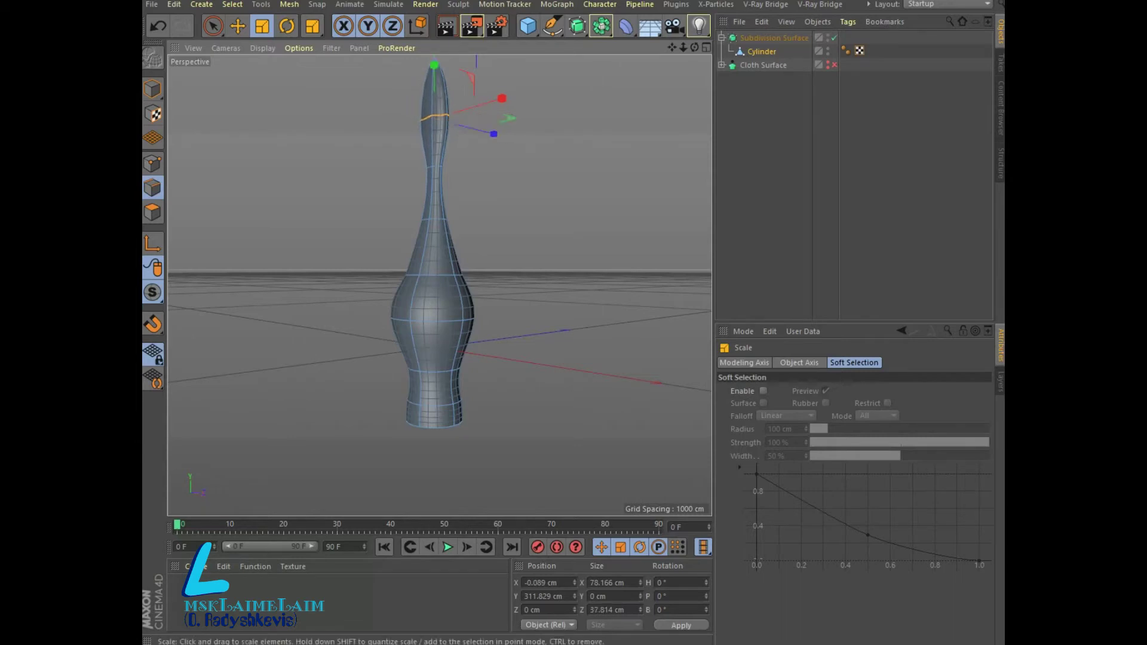
{"action": "mouse_move", "coordinate": [439, 285]}
{"action": "left_mouse_down", "text": "alt"}
{"action": "mouse_move", "coordinate": [454, 281]}
{"action": "mouse_move", "coordinate": [440, 281]}
{"action": "left_mouse_up", "text": "alt"}
{"action": "scroll", "coordinate": [440, 285], "scroll_direction": "up", "scroll_amount": 3}
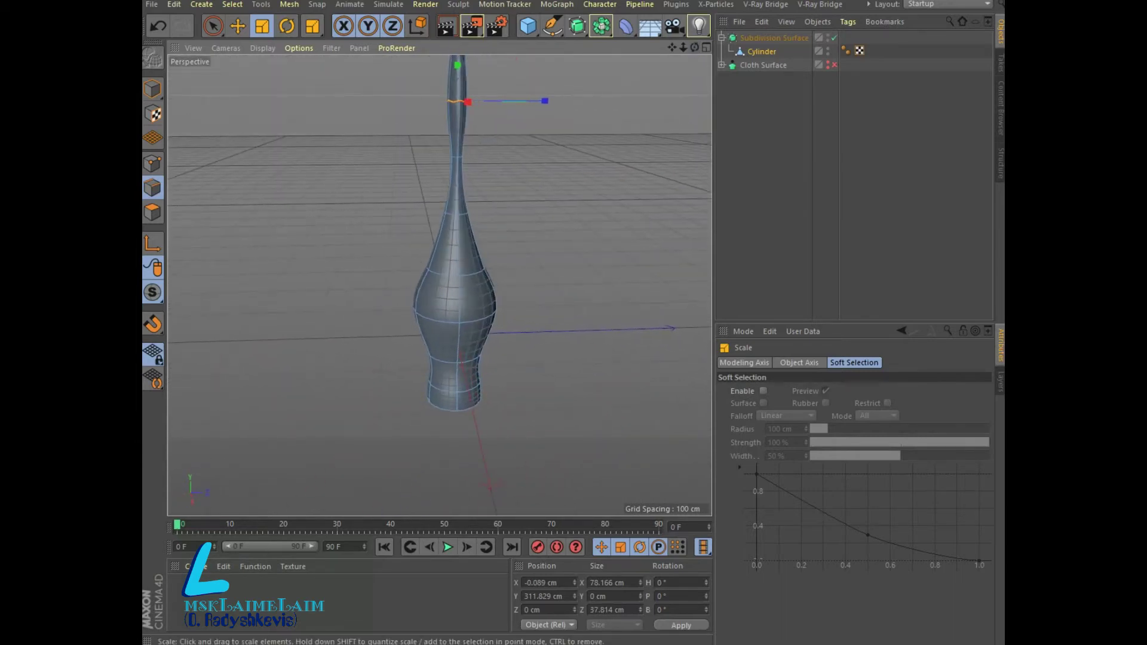
{"action": "left_click_drag", "start_coordinate": [514, 209], "coordinate": [530, 204], "text": "alt"}
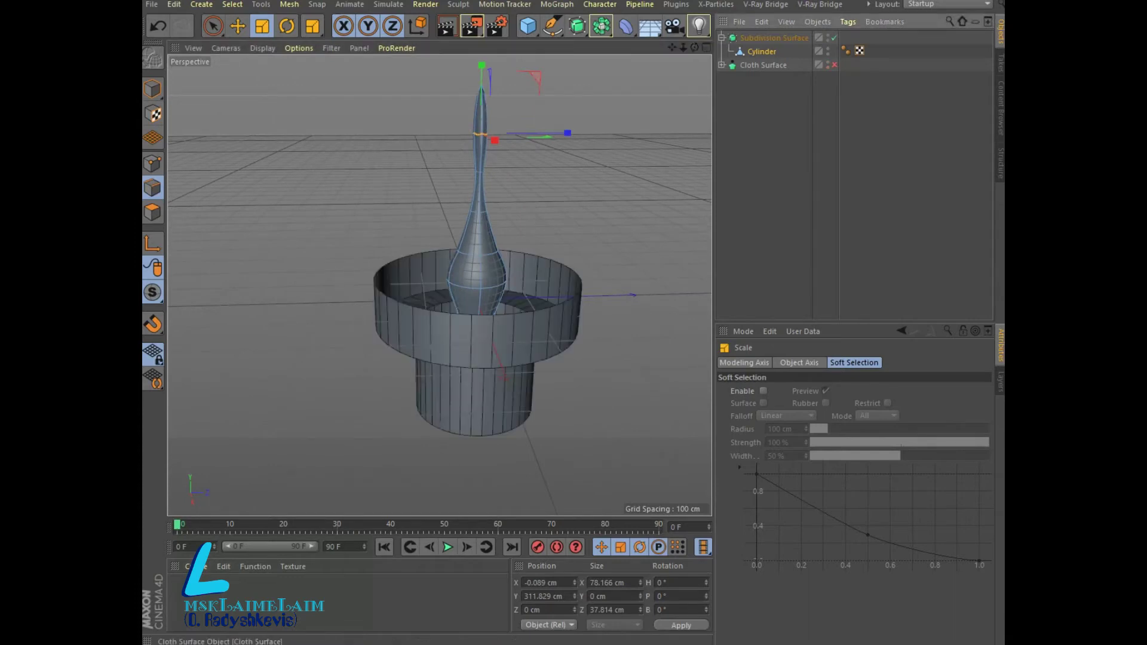
- Enable Cloth Surface thickening and raise the cloth base upward
{"action": "left_click", "coordinate": [834, 64]}
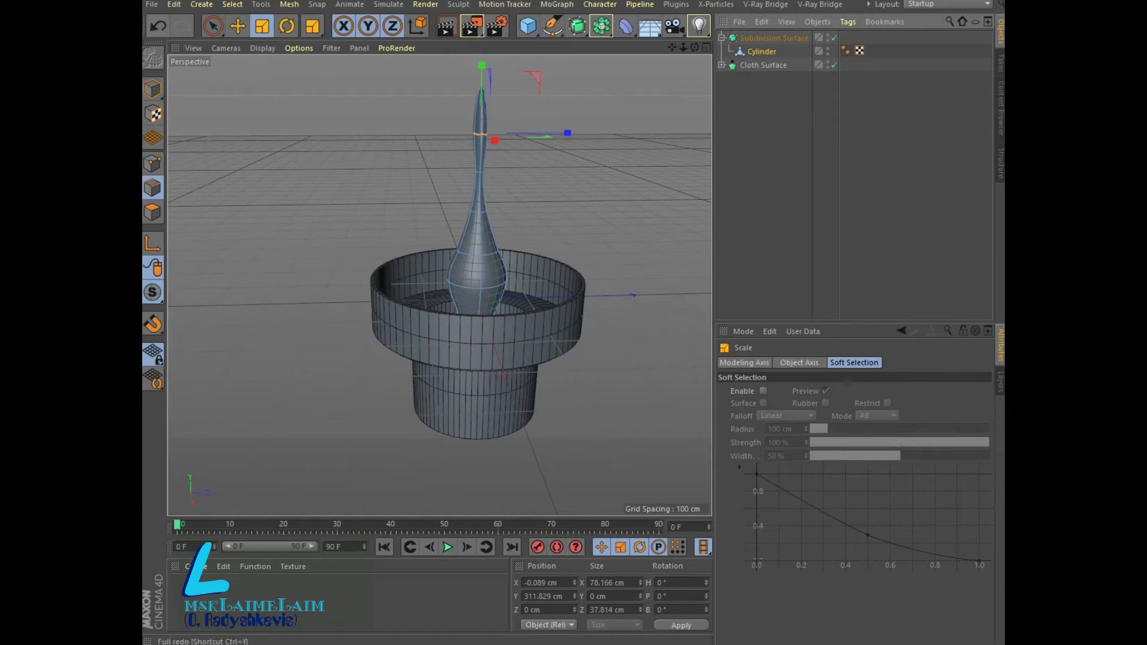
{"action": "left_click", "coordinate": [152, 89]}
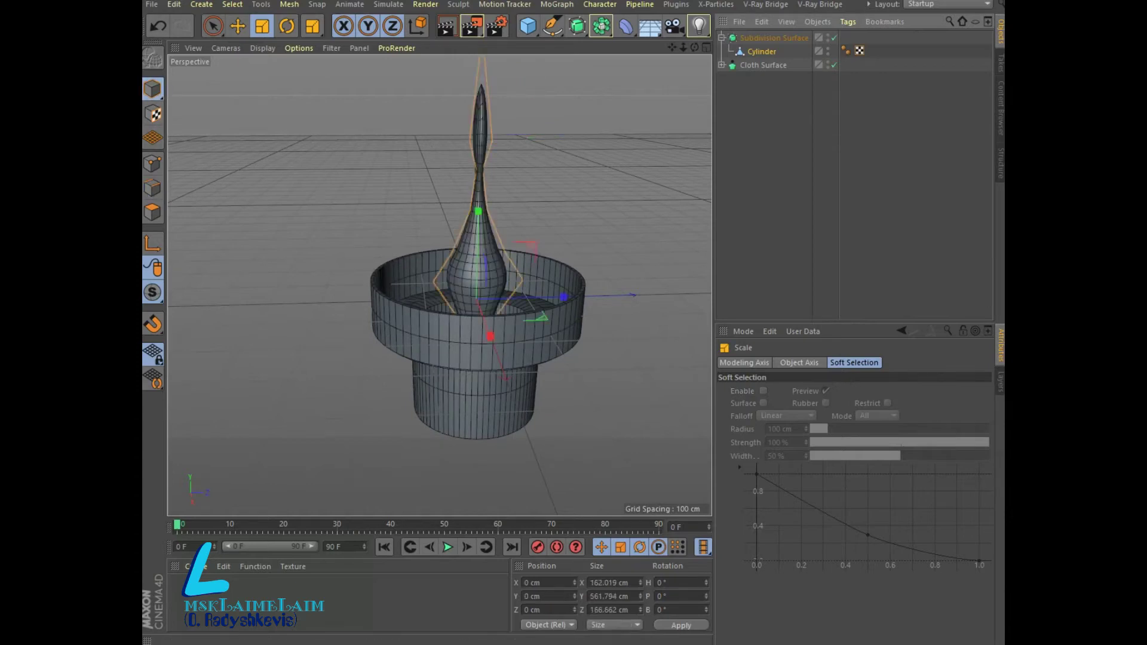
{"action": "key", "text": "F5"}
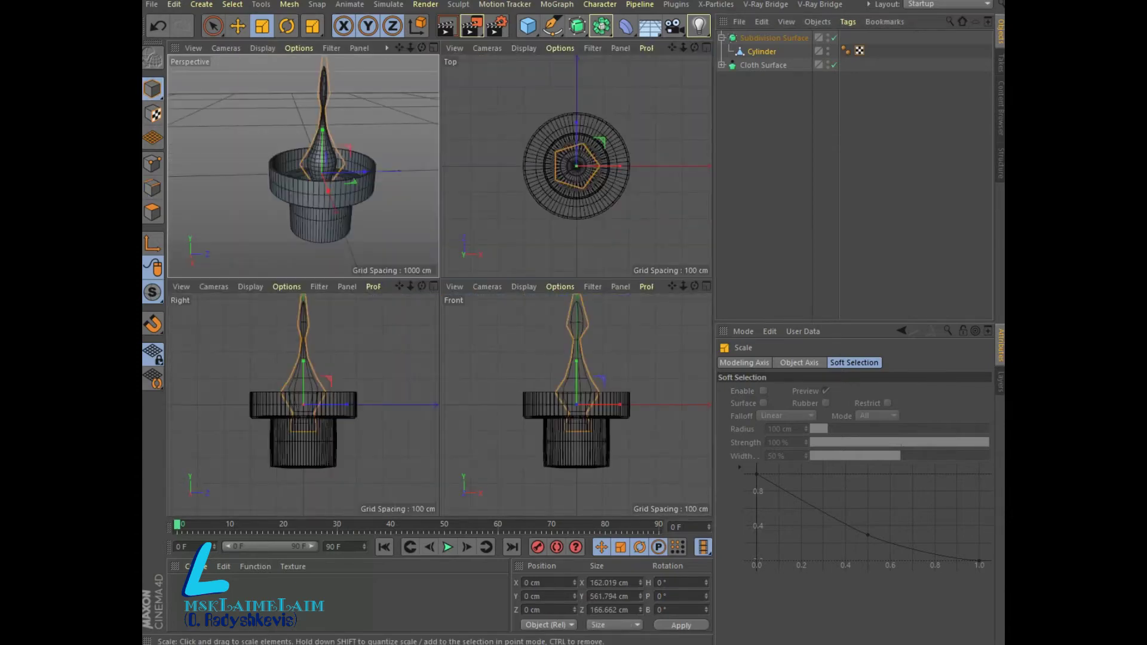
{"action": "left_click", "coordinate": [763, 64]}
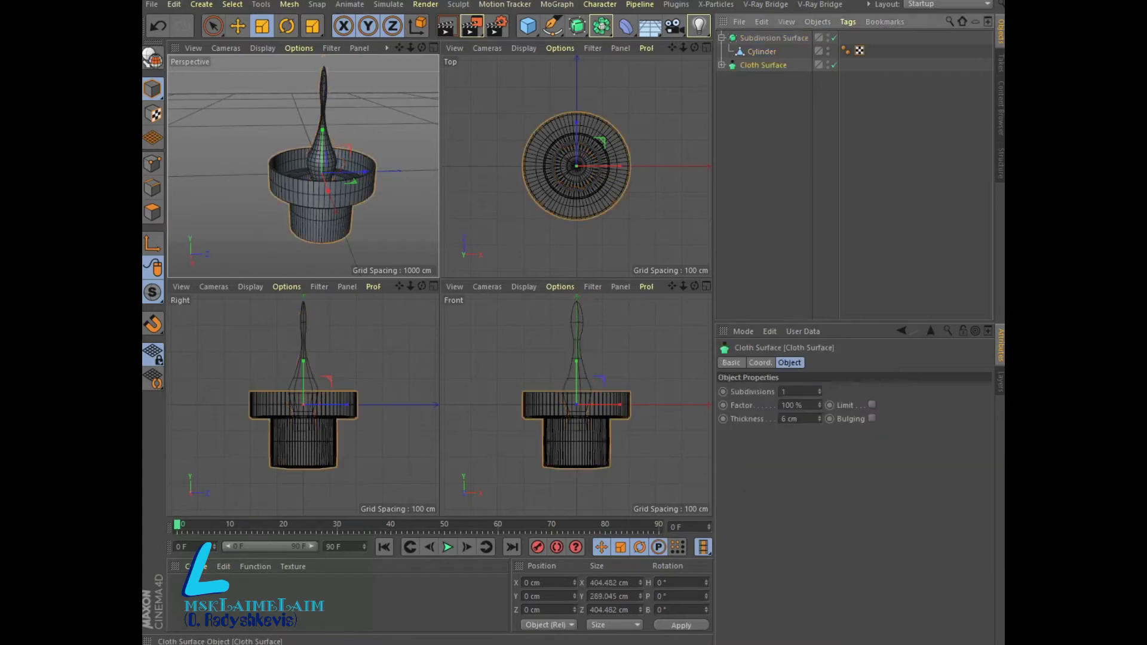
{"action": "left_click", "coordinate": [237, 26]}
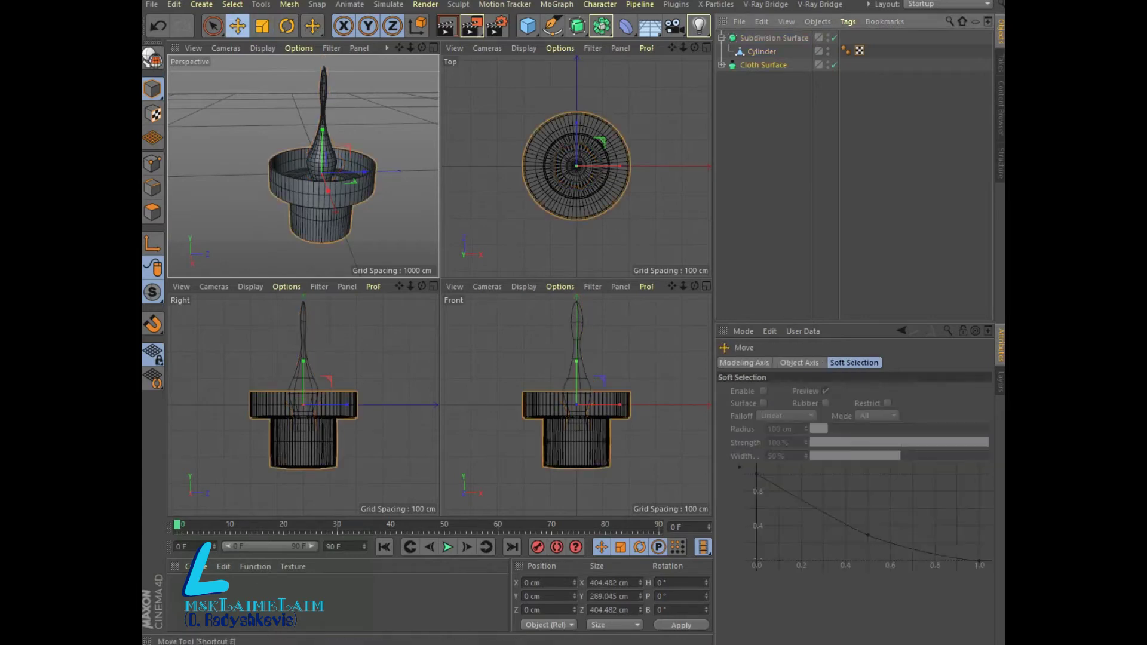
{"action": "left_click_drag", "start_coordinate": [576, 382], "coordinate": [577, 328]}
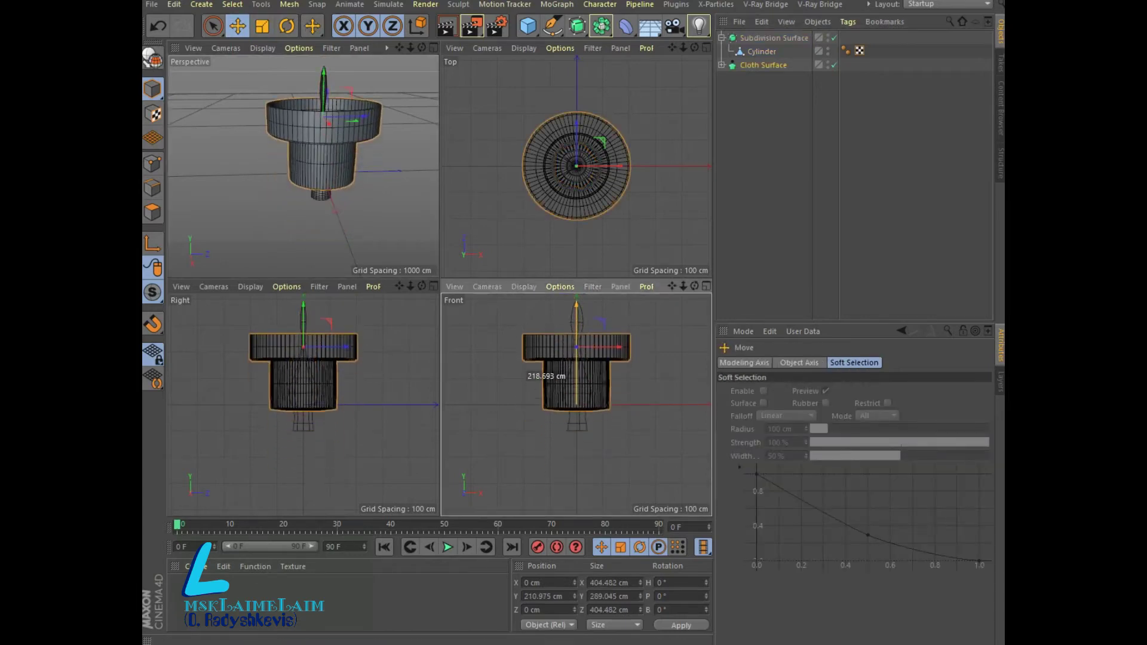
- Raise the Subdivision Surface spire to about 547 cm in the Front view
{"action": "left_click", "coordinate": [576, 382]}
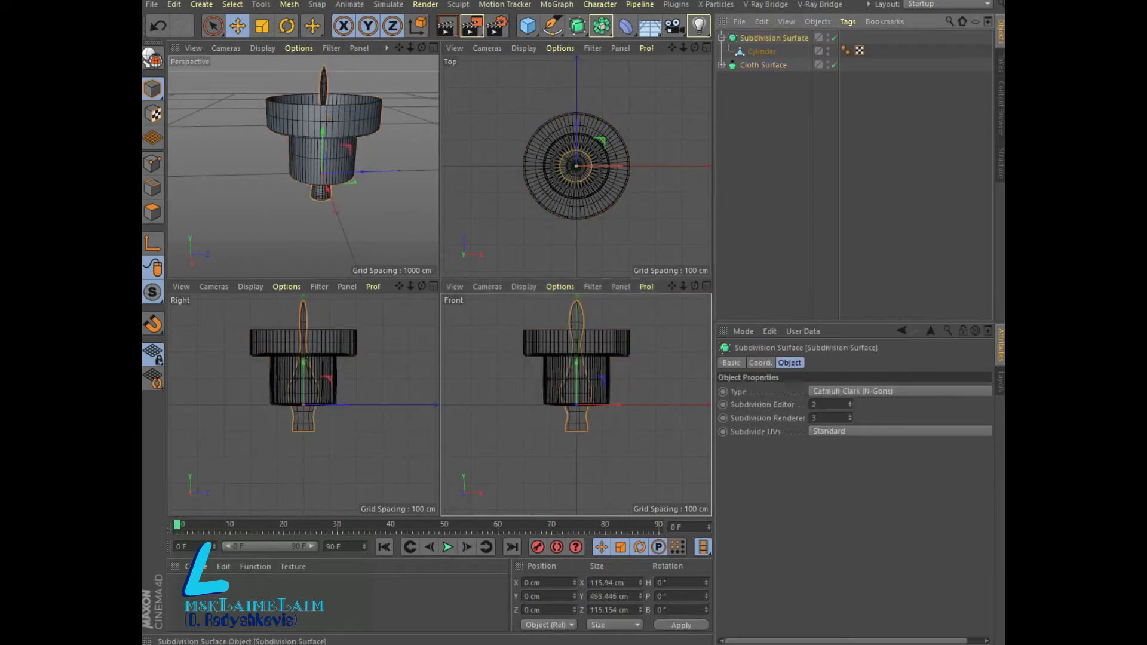
{"action": "key", "text": "F4"}
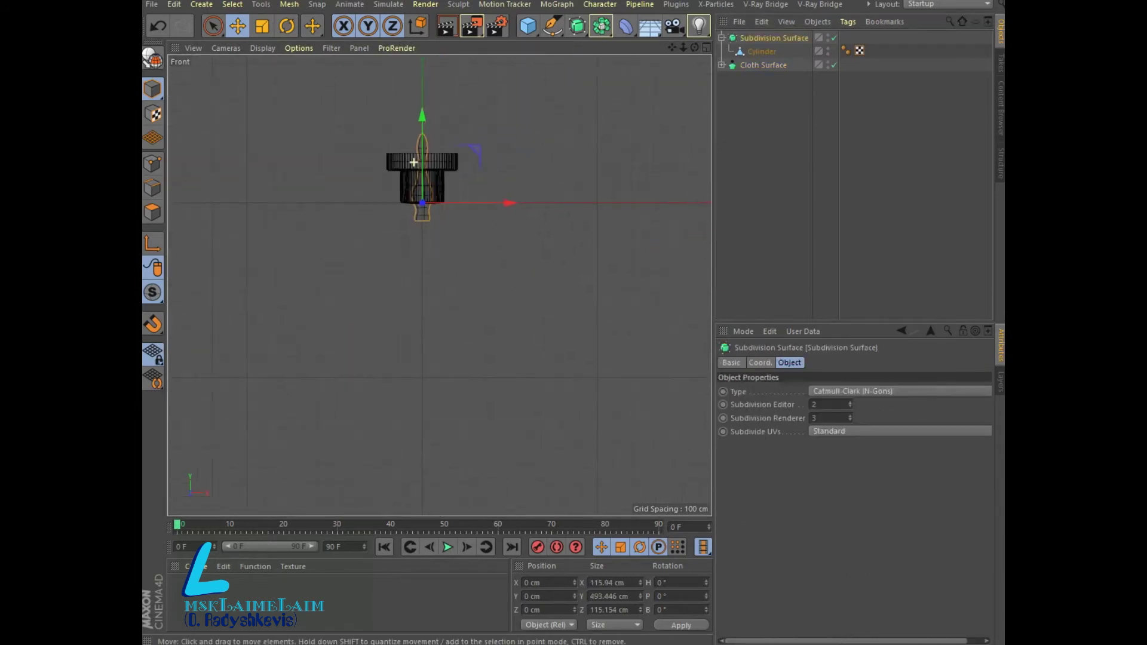
{"action": "middle_click_drag", "start_coordinate": [423, 115], "coordinate": [410, 309], "text": "alt"}
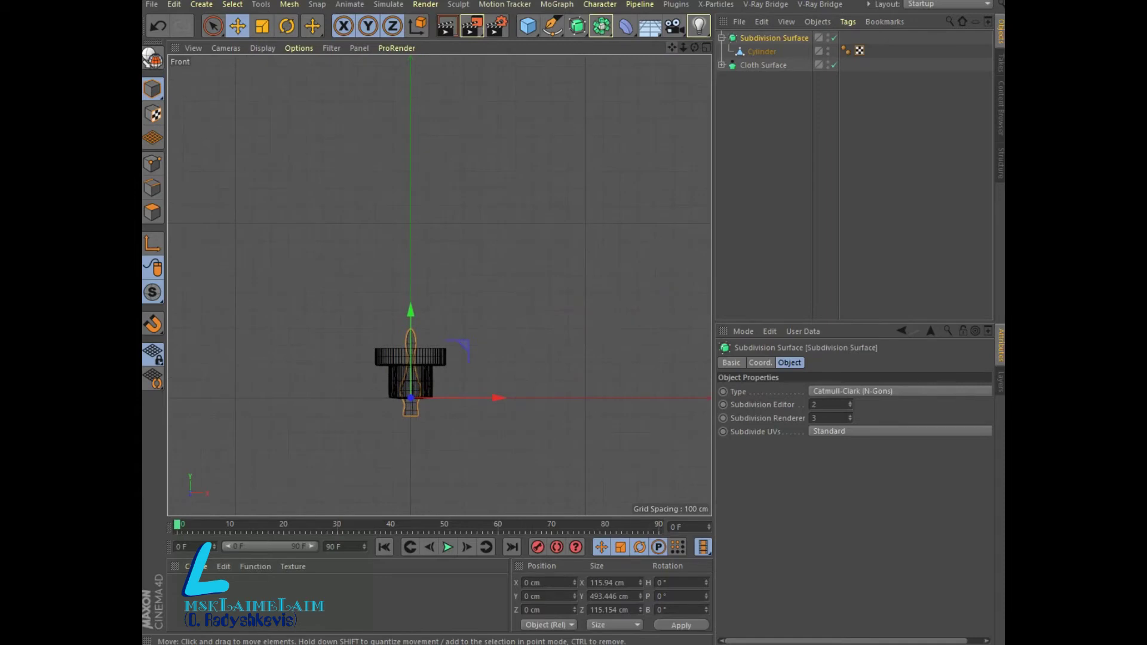
{"action": "left_click_drag", "start_coordinate": [410, 309], "coordinate": [410, 214]}
- Add a 340 cm tall cylinder with filleted caps and lift it up
{"action": "left_click", "coordinate": [527, 26]}
{"action": "left_click", "coordinate": [800, 45]}
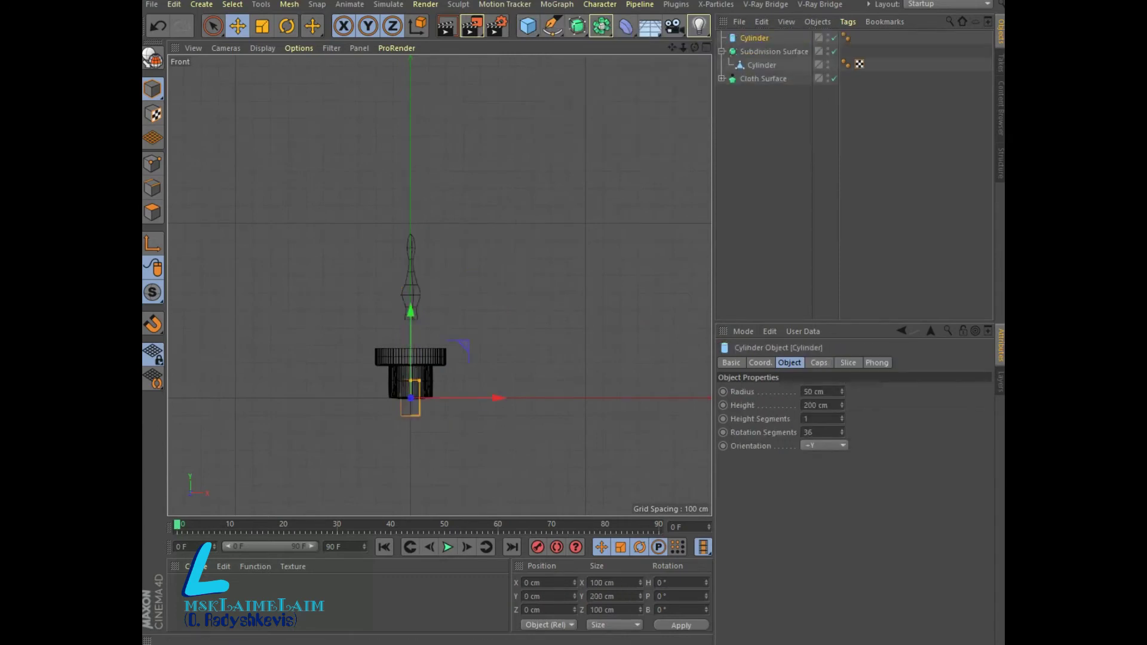
{"action": "left_click_drag", "start_coordinate": [416, 381], "coordinate": [416, 376]}
{"action": "left_click", "coordinate": [818, 363]}
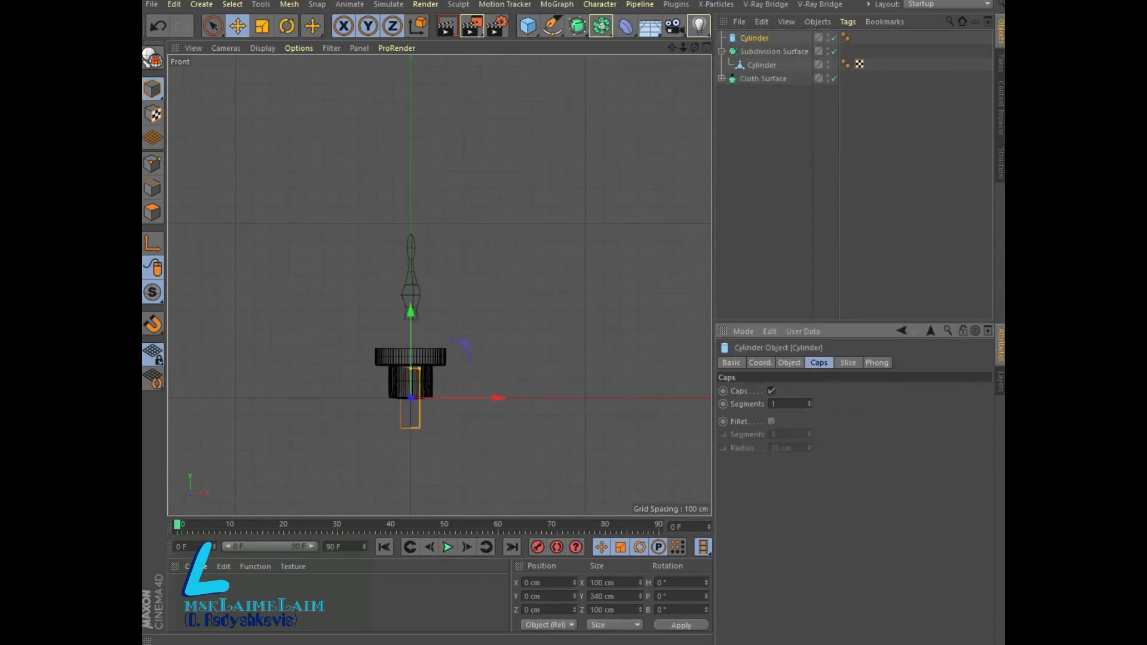
{"action": "left_click", "coordinate": [771, 421]}
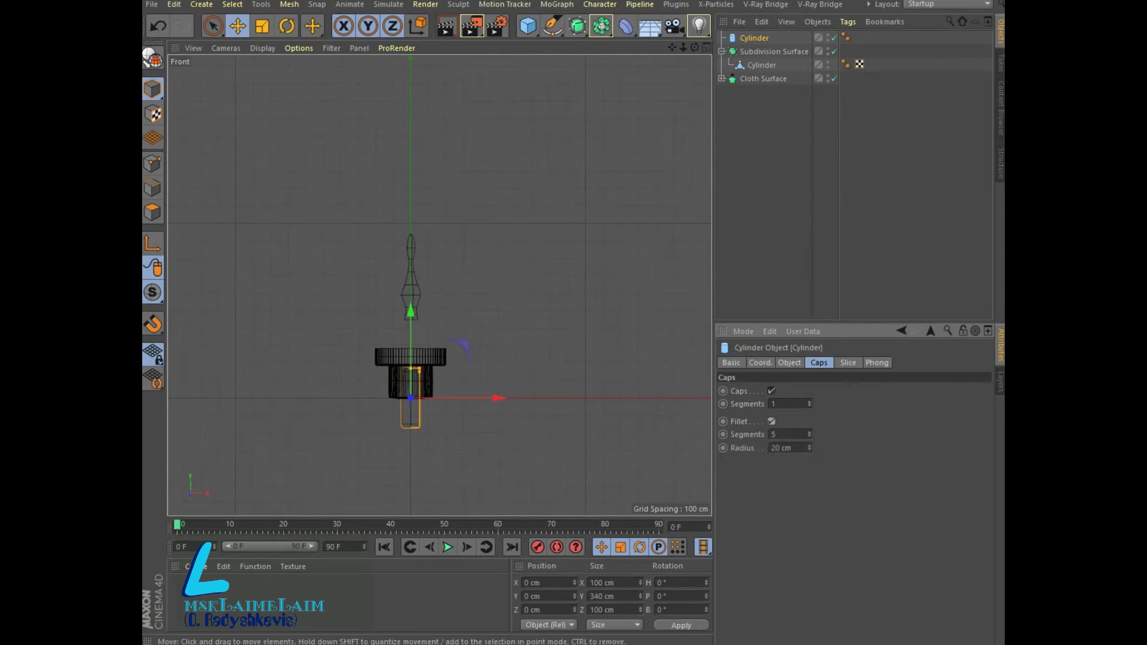
{"action": "key", "text": "F5"}
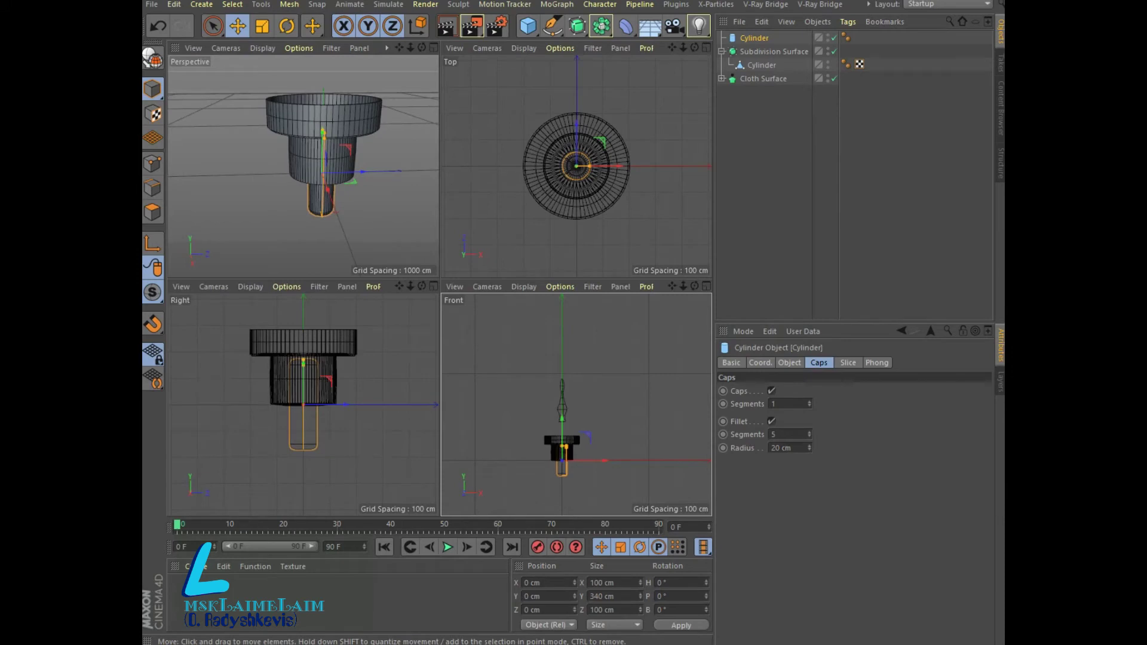
{"action": "left_click_drag", "start_coordinate": [562, 457], "coordinate": [556, 447]}
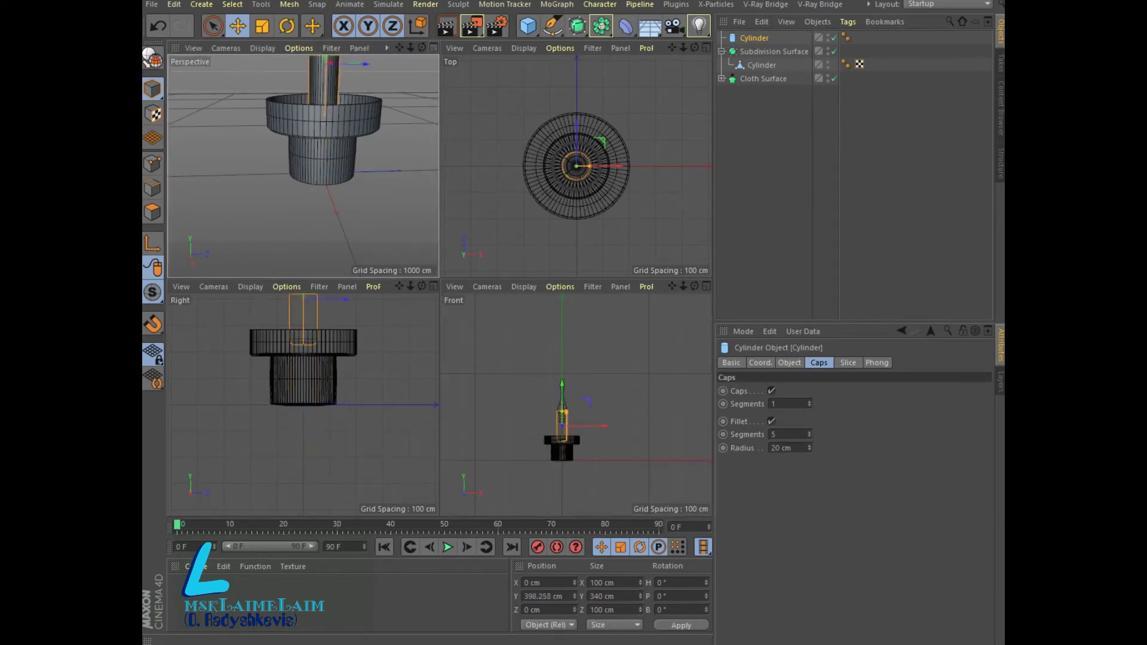
- Widen the cylinder to 108 cm radius and lower it into the base ring
{"action": "key", "text": "F1"}
{"action": "left_click_drag", "start_coordinate": [440, 263], "coordinate": [440, 285], "text": "alt"}
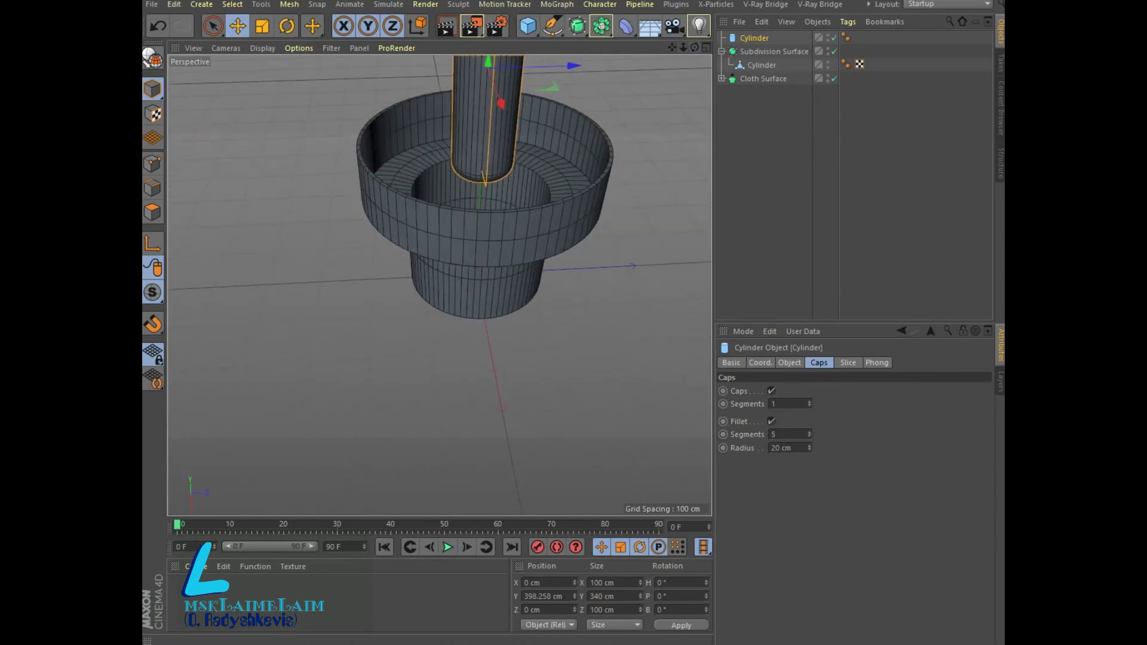
{"action": "scroll", "coordinate": [440, 285], "scroll_direction": "down", "scroll_amount": 3}
{"action": "scroll", "coordinate": [440, 285], "scroll_direction": "down", "scroll_amount": 1}
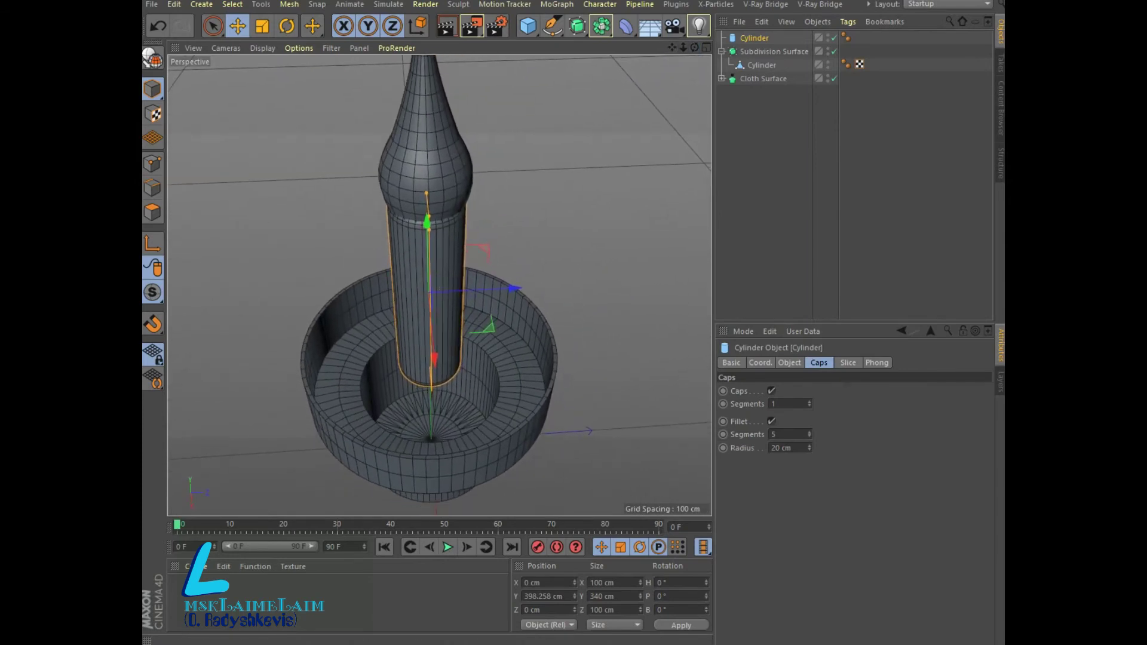
{"action": "left_click", "coordinate": [789, 362]}
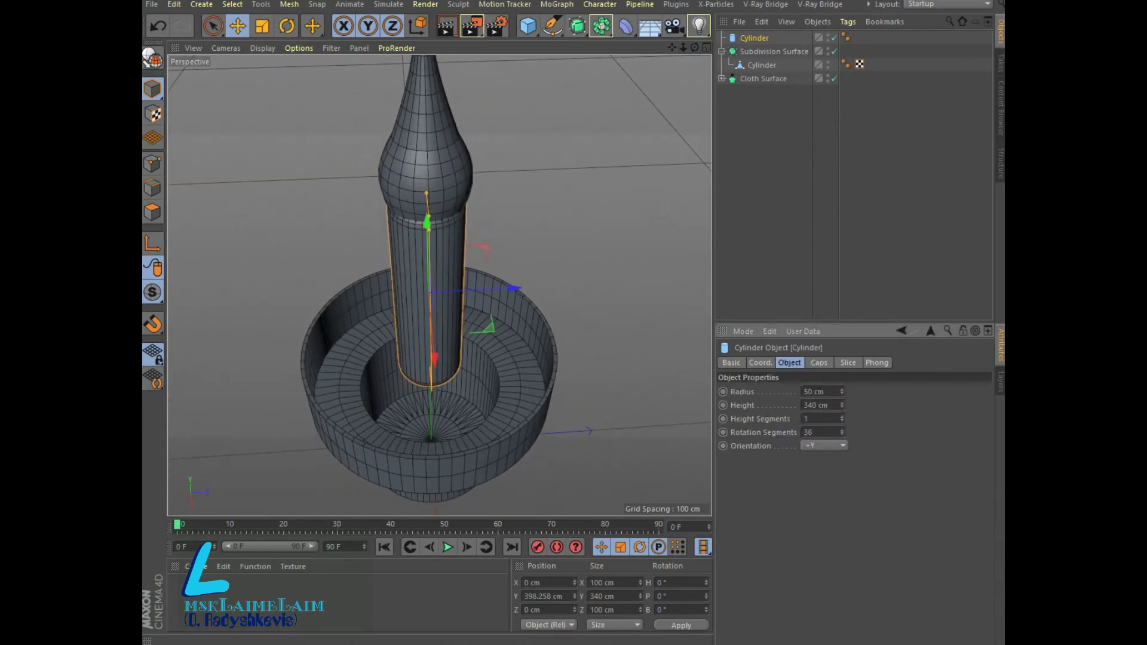
{"action": "left_click_drag", "start_coordinate": [842, 392], "coordinate": [842, 359]}
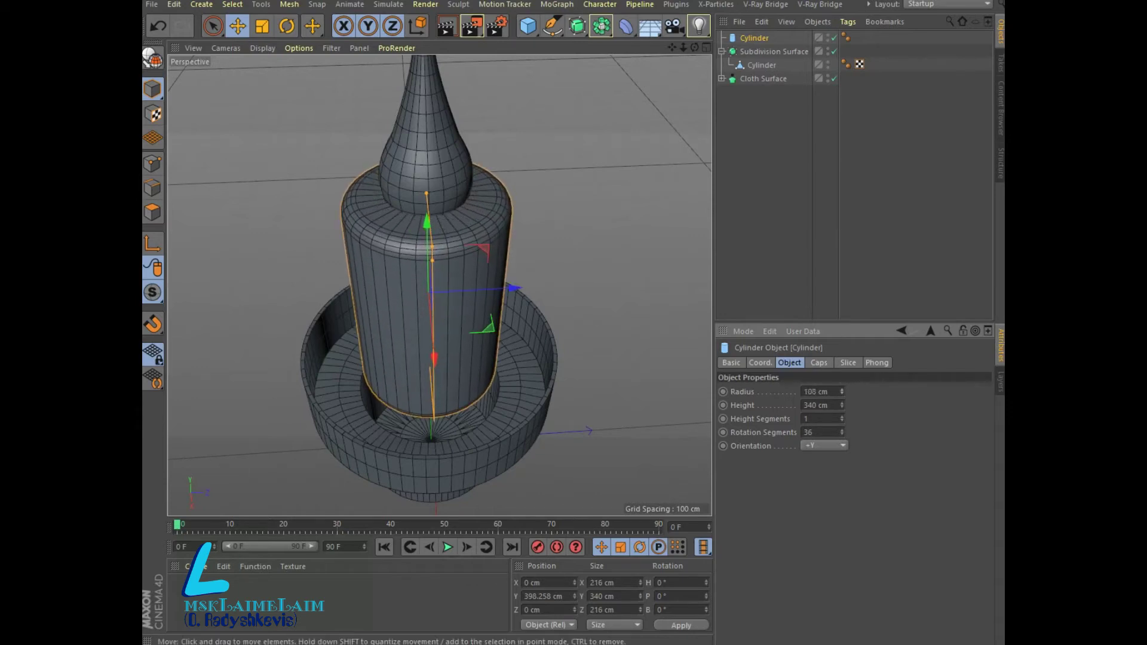
{"action": "mouse_move", "coordinate": [426, 222]}
{"action": "left_mouse_down"}
{"action": "mouse_move", "coordinate": [439, 285]}
{"action": "mouse_move", "coordinate": [530, 272]}
{"action": "mouse_move", "coordinate": [478, 280]}
{"action": "left_mouse_up"}
{"action": "scroll", "coordinate": [439, 285], "scroll_direction": "down", "scroll_amount": 3}
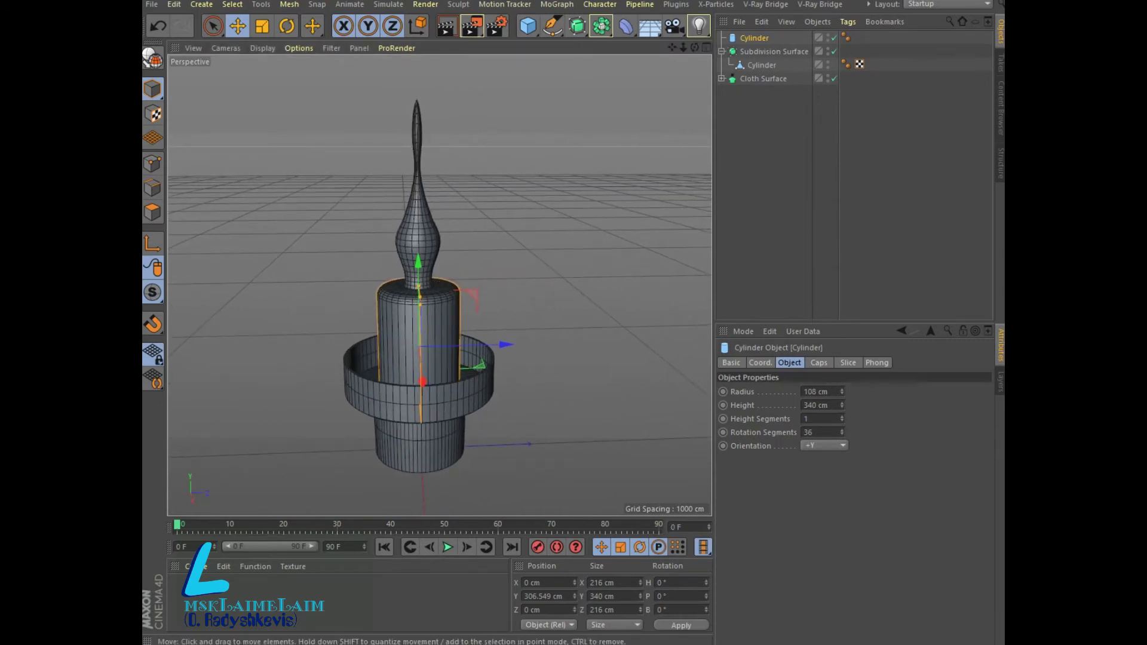
- Create a material with Color and Diffusion off and Glass-preset Transparency
{"action": "left_click", "coordinate": [196, 567]}
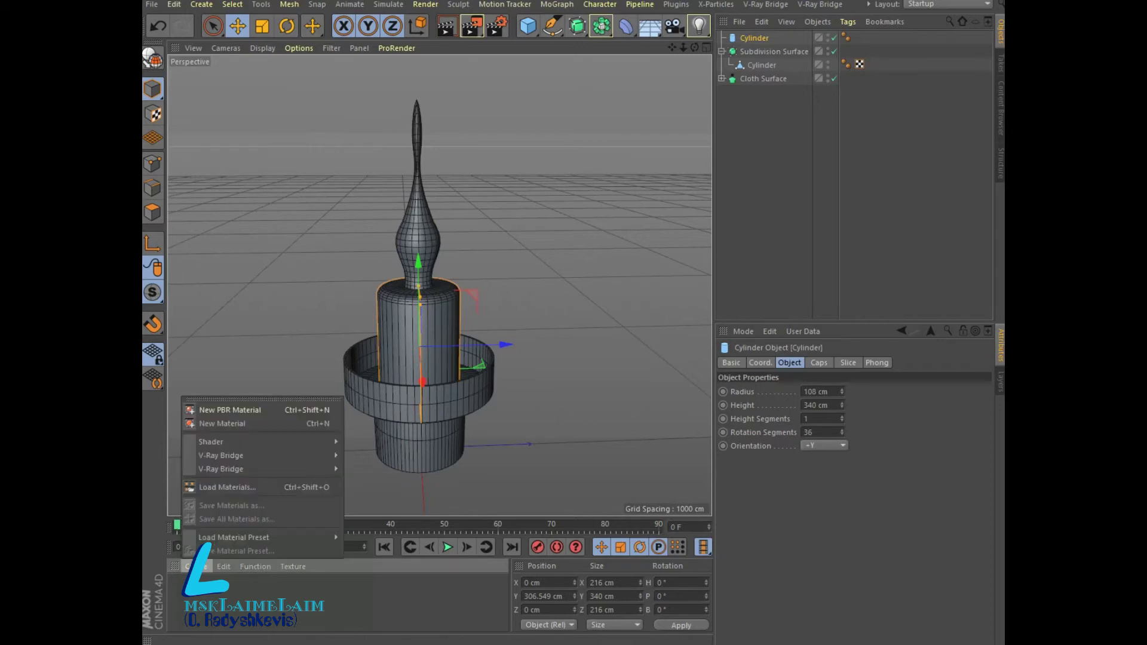
{"action": "left_click", "coordinate": [227, 423]}
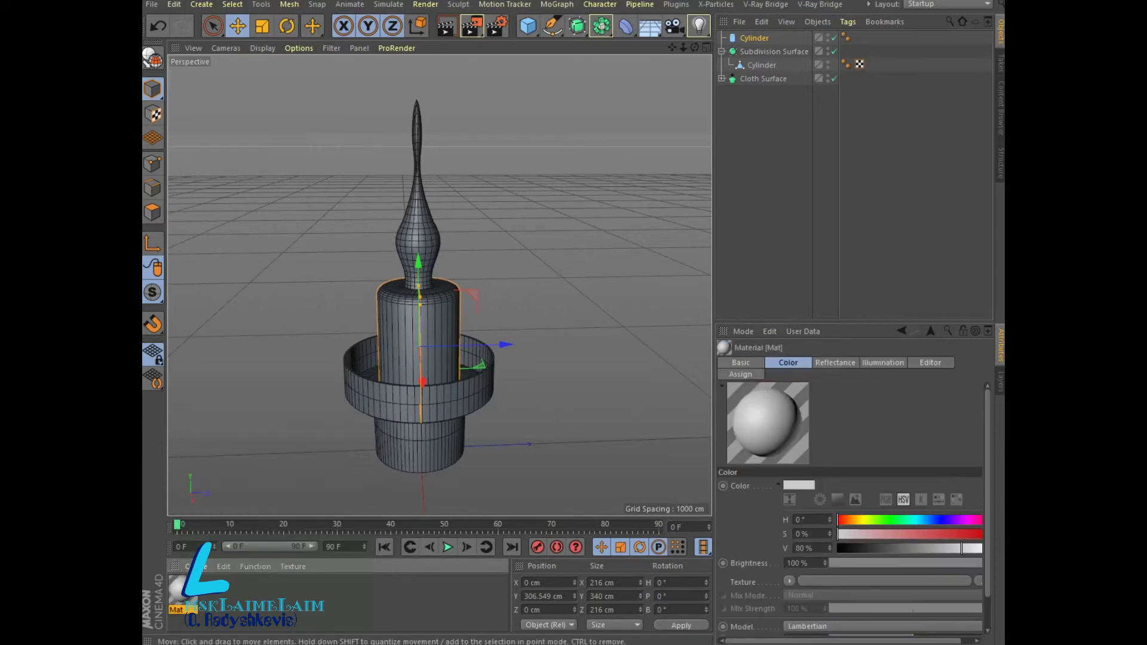
{"action": "double_click", "coordinate": [178, 590]}
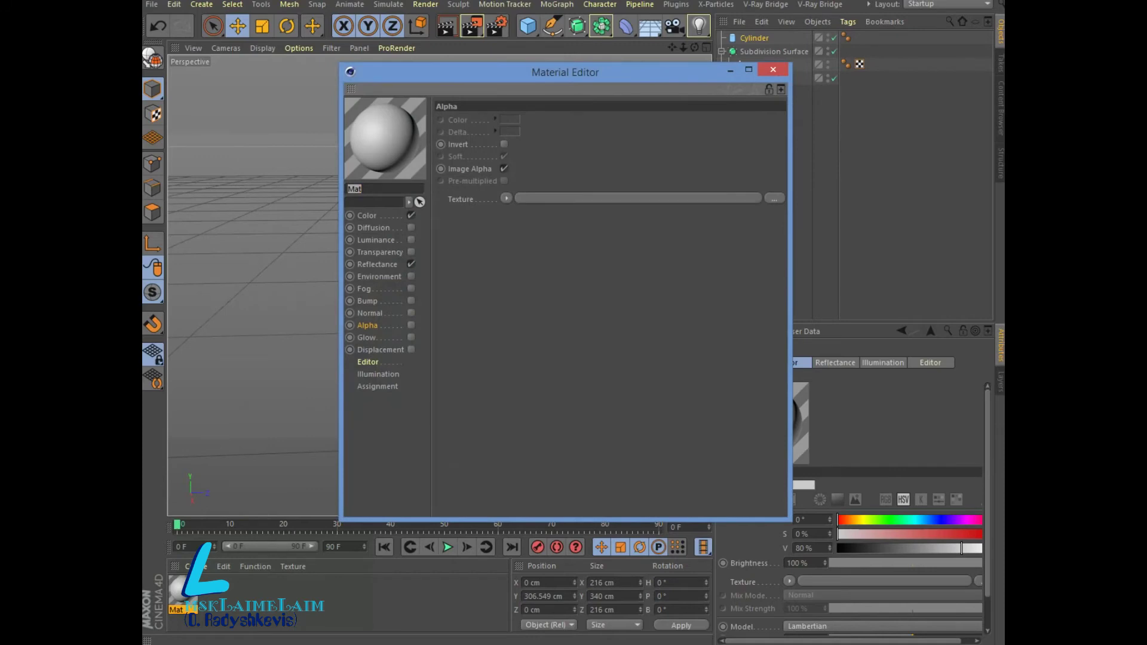
{"action": "left_click", "coordinate": [411, 215]}
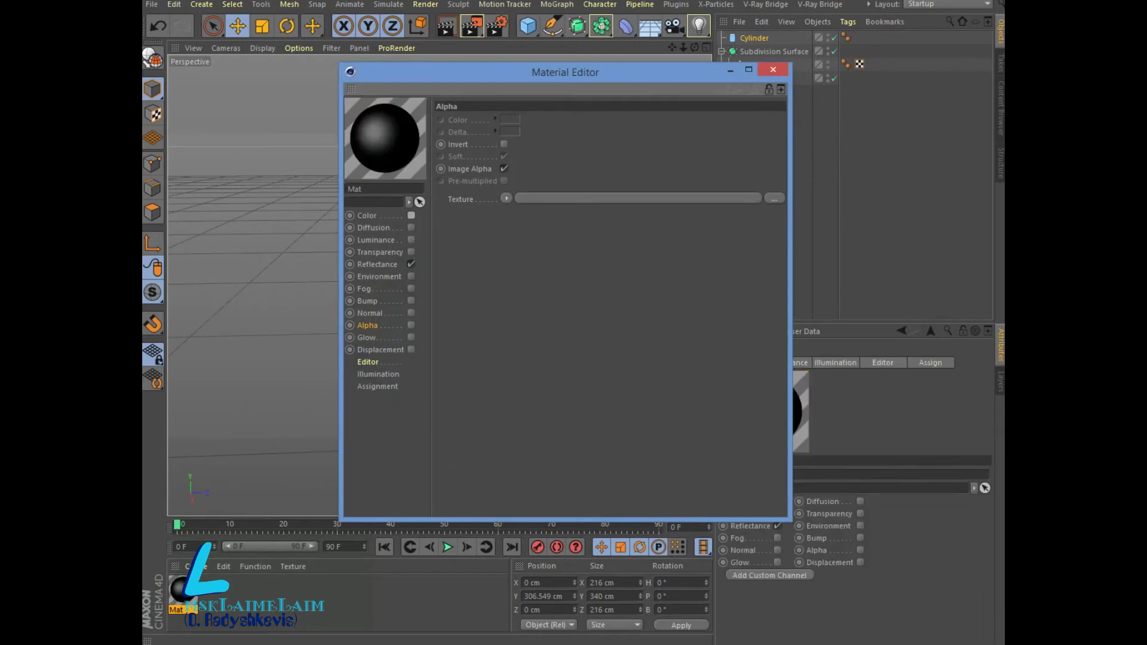
{"action": "left_click", "coordinate": [373, 228]}
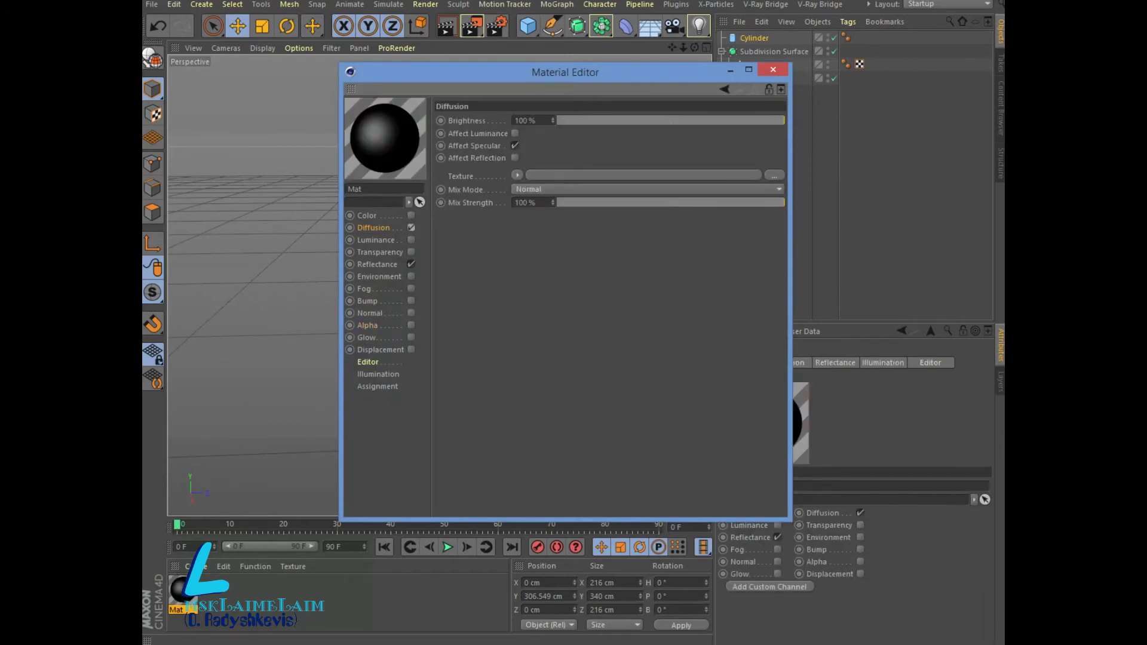
{"action": "left_click", "coordinate": [411, 227]}
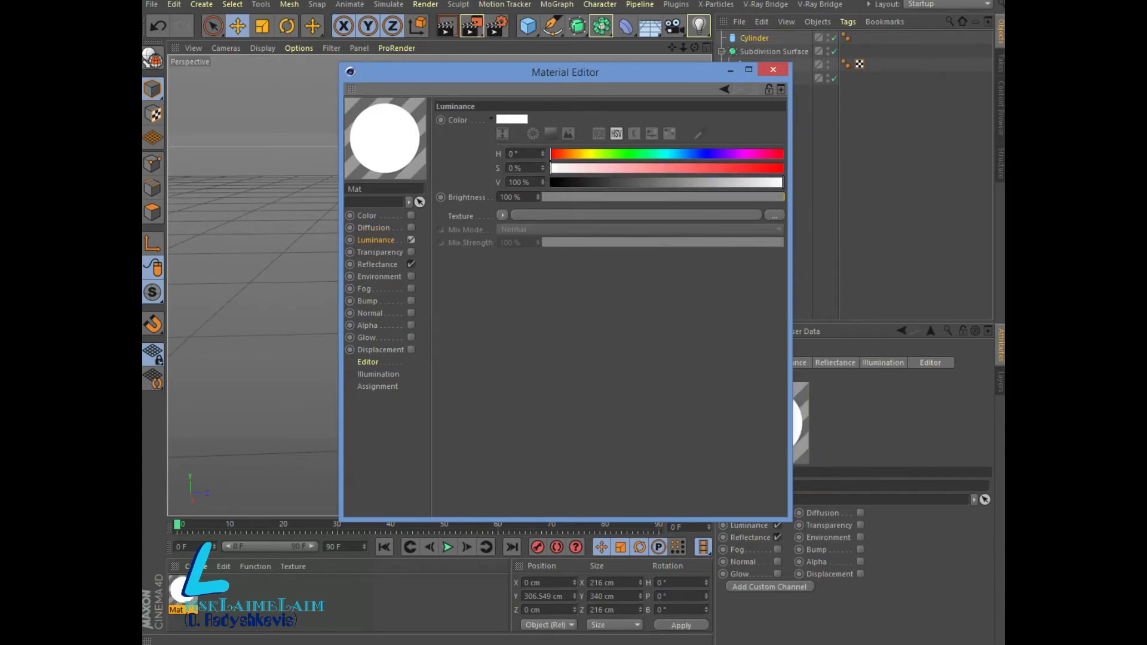
{"action": "left_click", "coordinate": [411, 239]}
{"action": "left_click", "coordinate": [412, 251]}
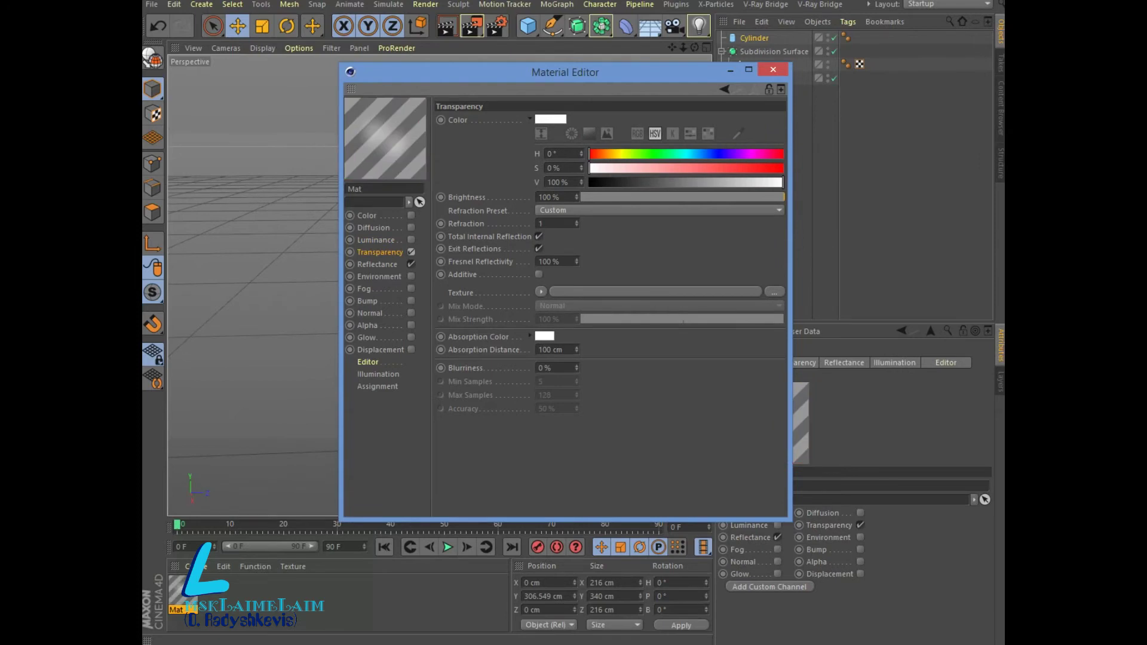
{"action": "left_click", "coordinate": [598, 210]}
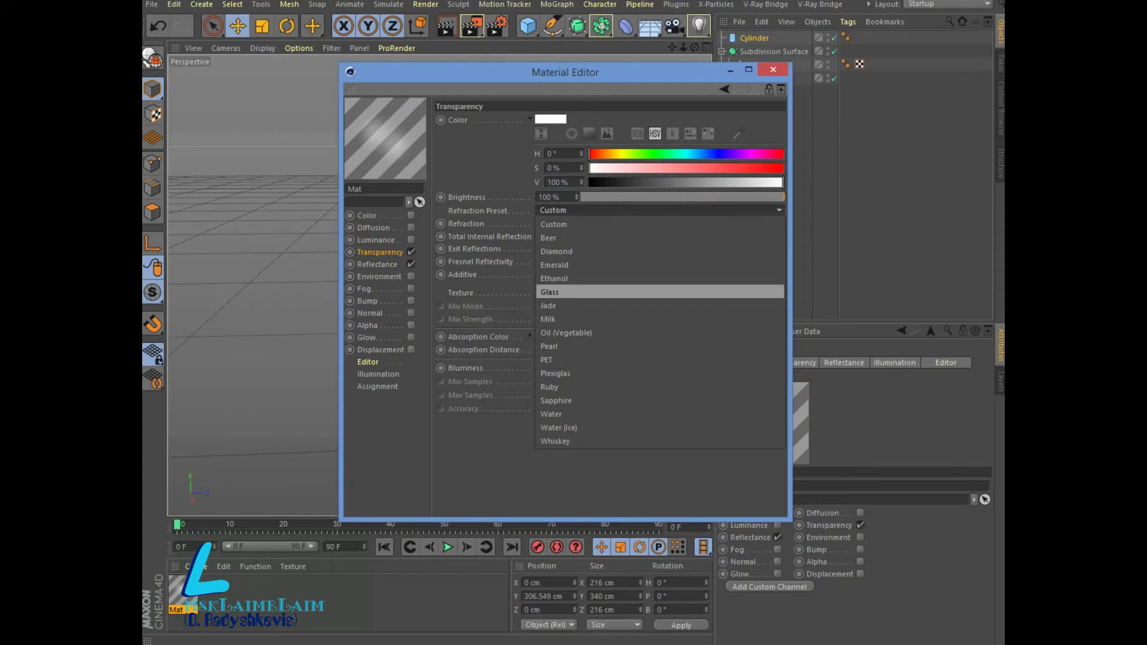
{"action": "left_click", "coordinate": [549, 292]}
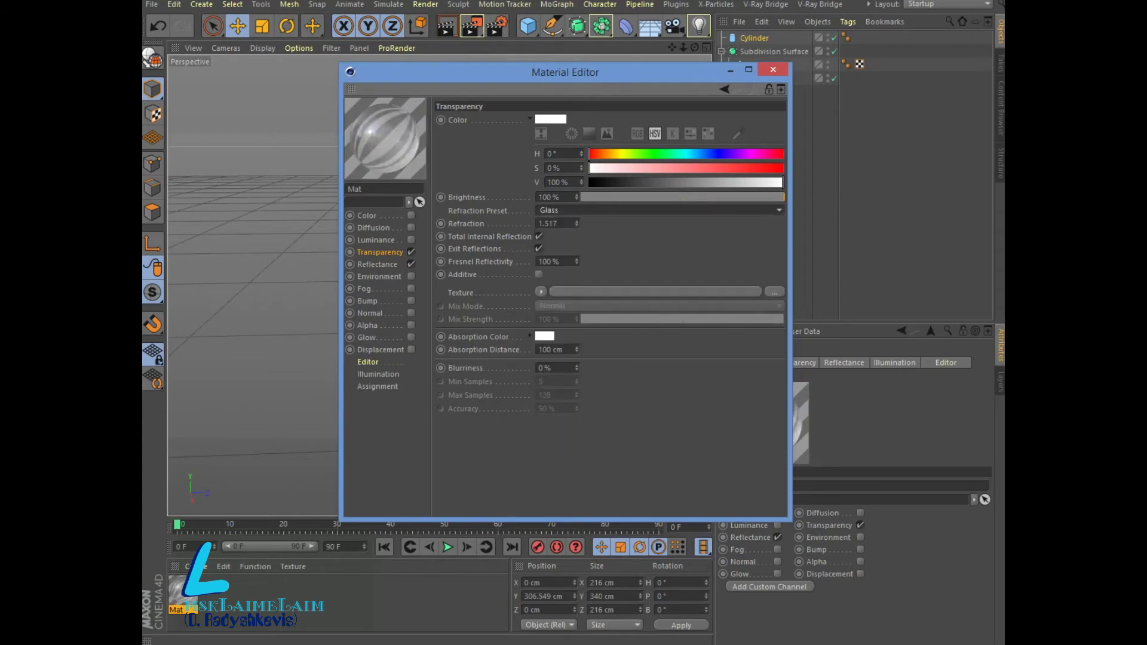
{"action": "left_click", "coordinate": [773, 69]}
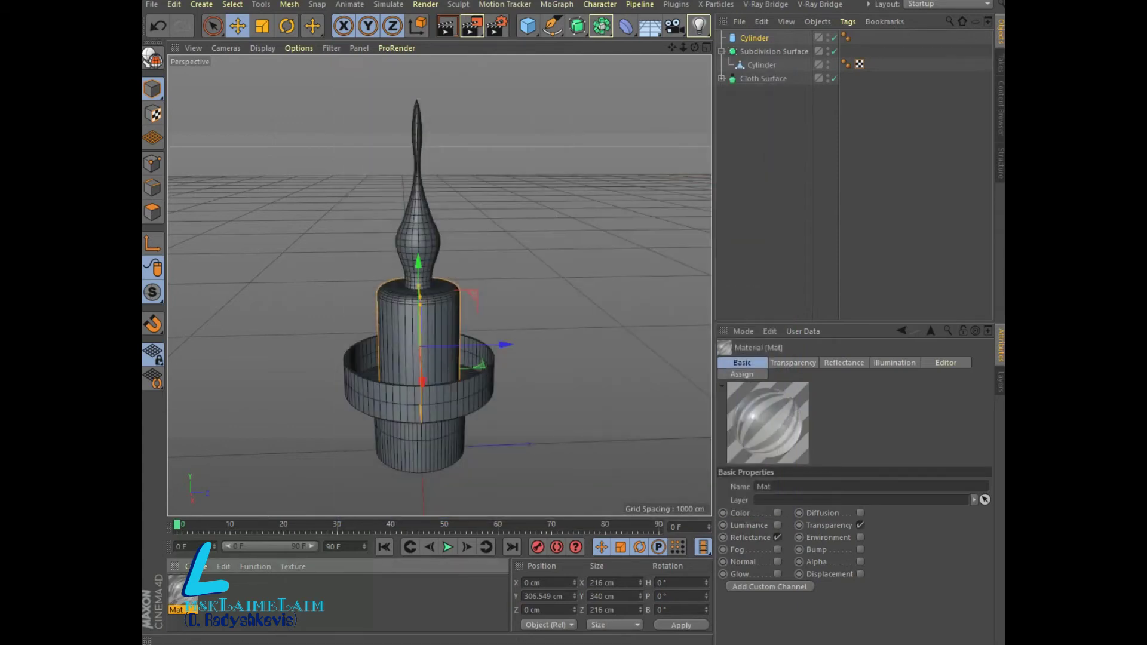
- Apply the glass material to the Cloth Surface base and render a preview
{"action": "left_click_drag", "start_coordinate": [179, 589], "coordinate": [765, 78]}
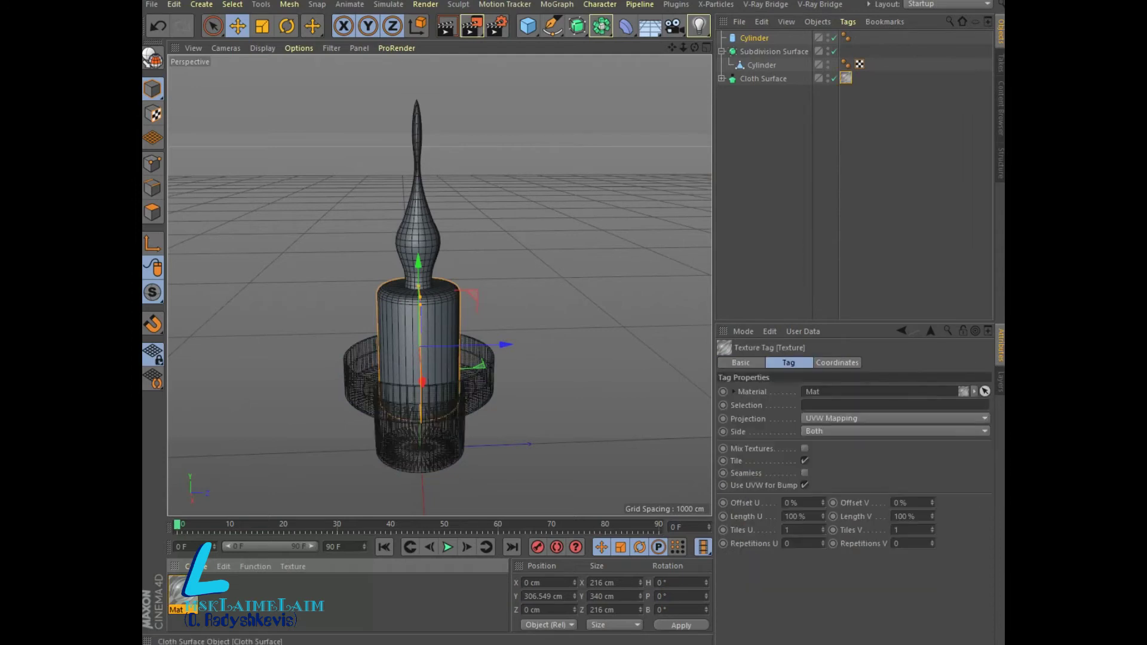
{"action": "left_click", "coordinate": [447, 25]}
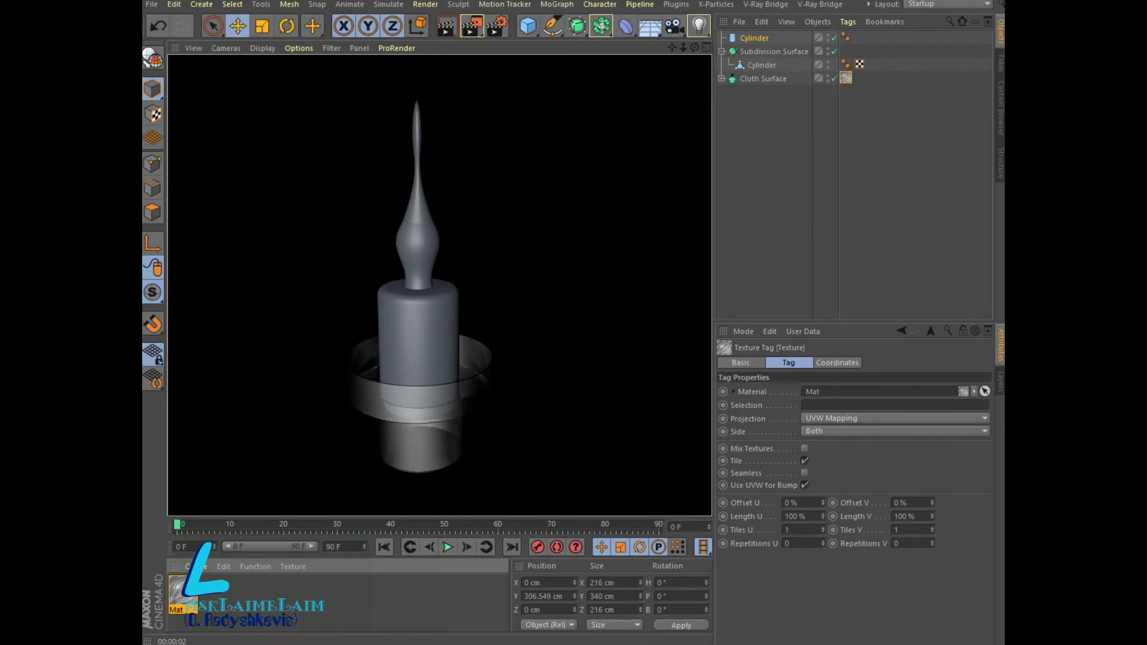
{"action": "left_click", "coordinate": [193, 567]}
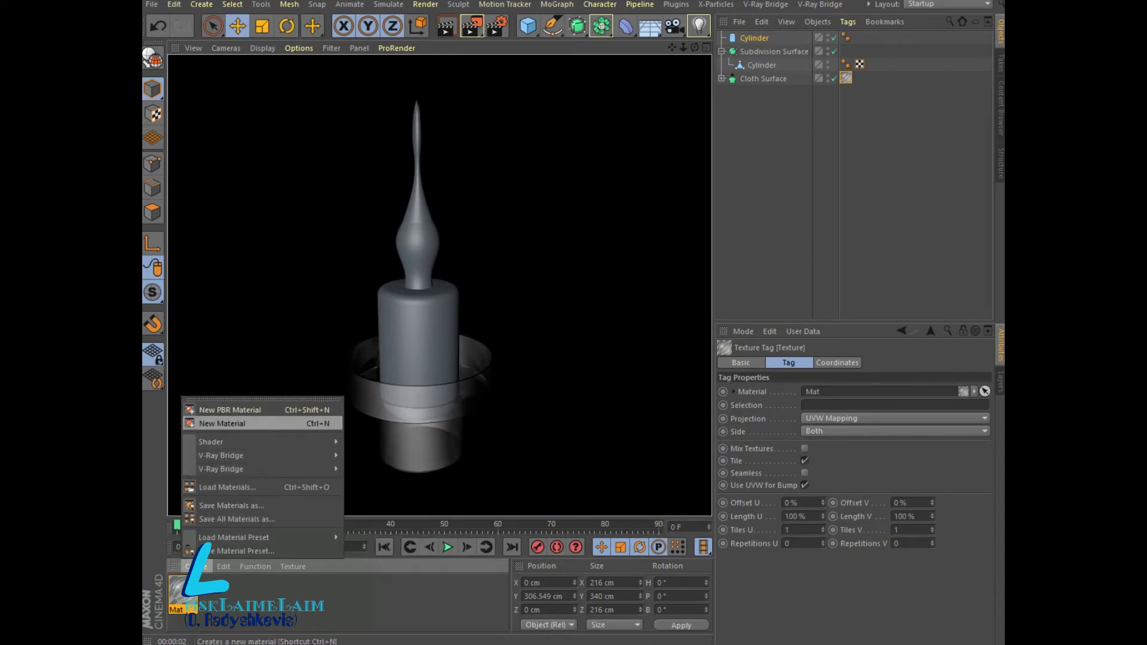
- Create Mat.1 with the 13758.jpg wood image as its Color texture
{"action": "left_click", "coordinate": [206, 425]}
{"action": "double_click", "coordinate": [182, 590]}
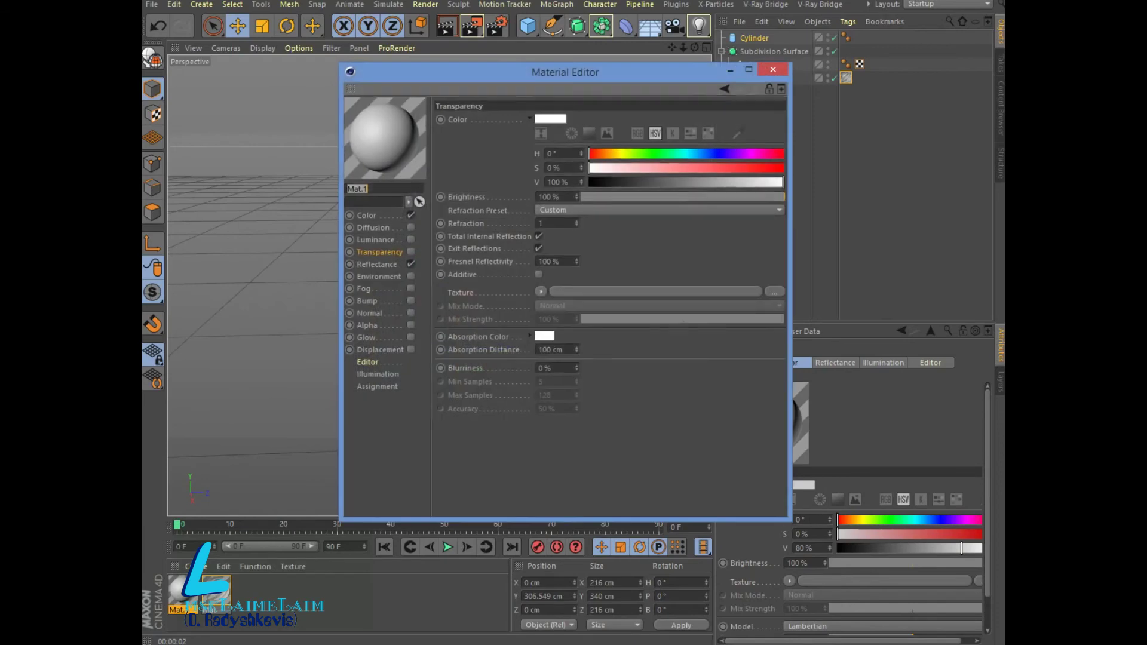
{"action": "left_click", "coordinate": [366, 215]}
{"action": "left_click", "coordinate": [774, 215]}
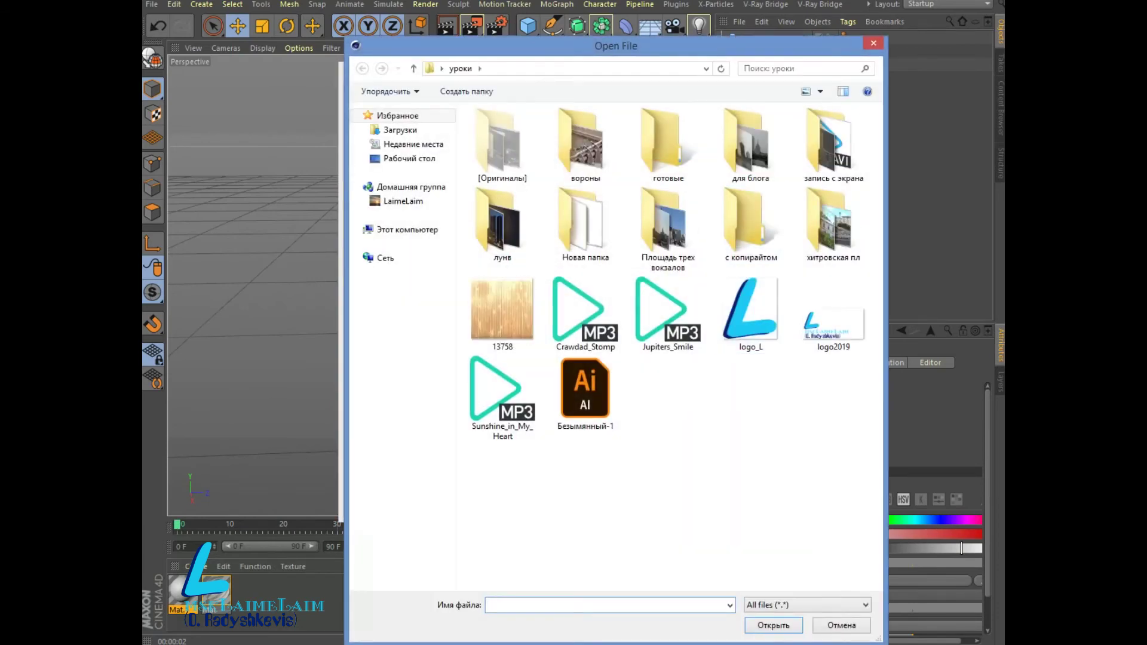
{"action": "left_click", "coordinate": [502, 313]}
{"action": "double_click", "coordinate": [502, 313]}
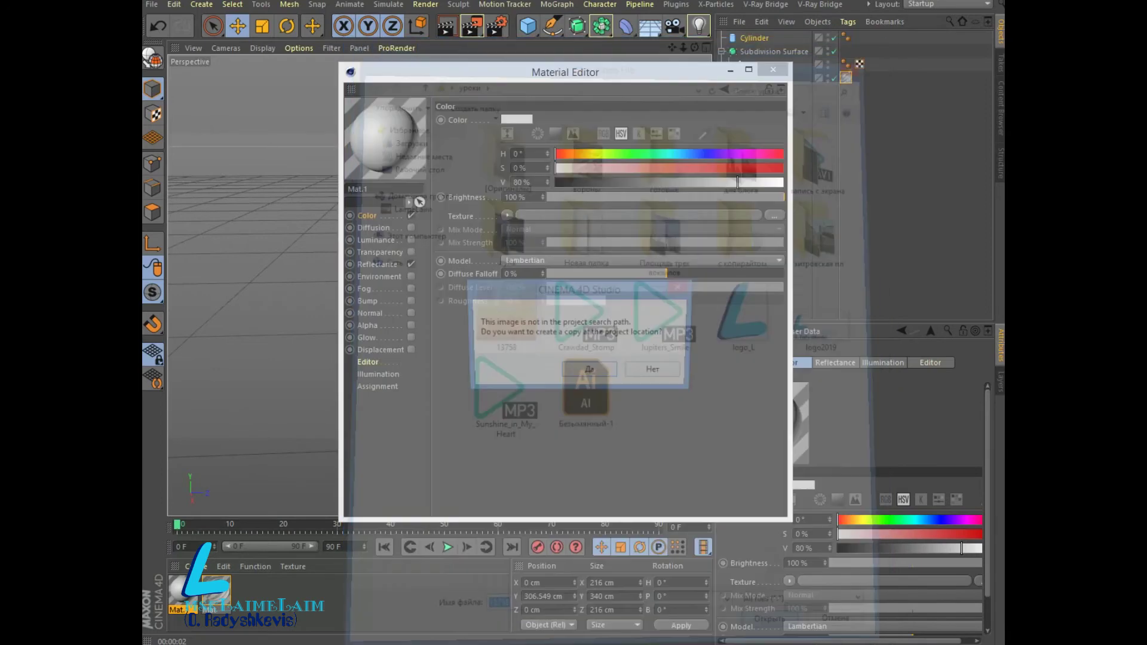
{"action": "left_click", "coordinate": [657, 371]}
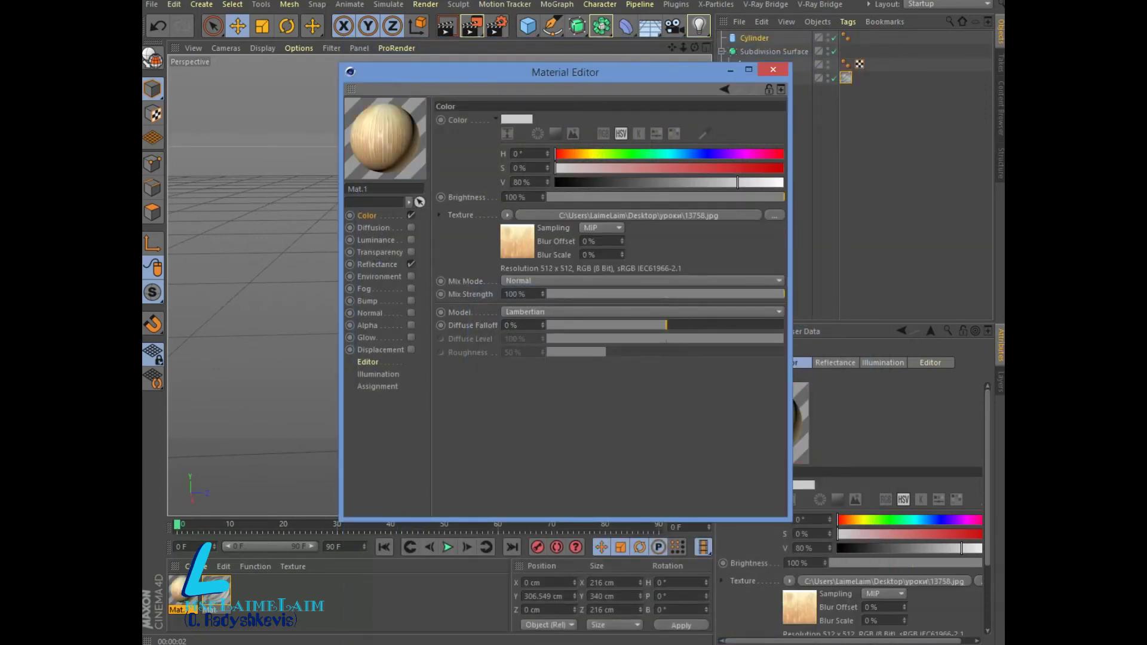
- Enable the Normal channel using the 13758 image
{"action": "left_click", "coordinate": [411, 313]}
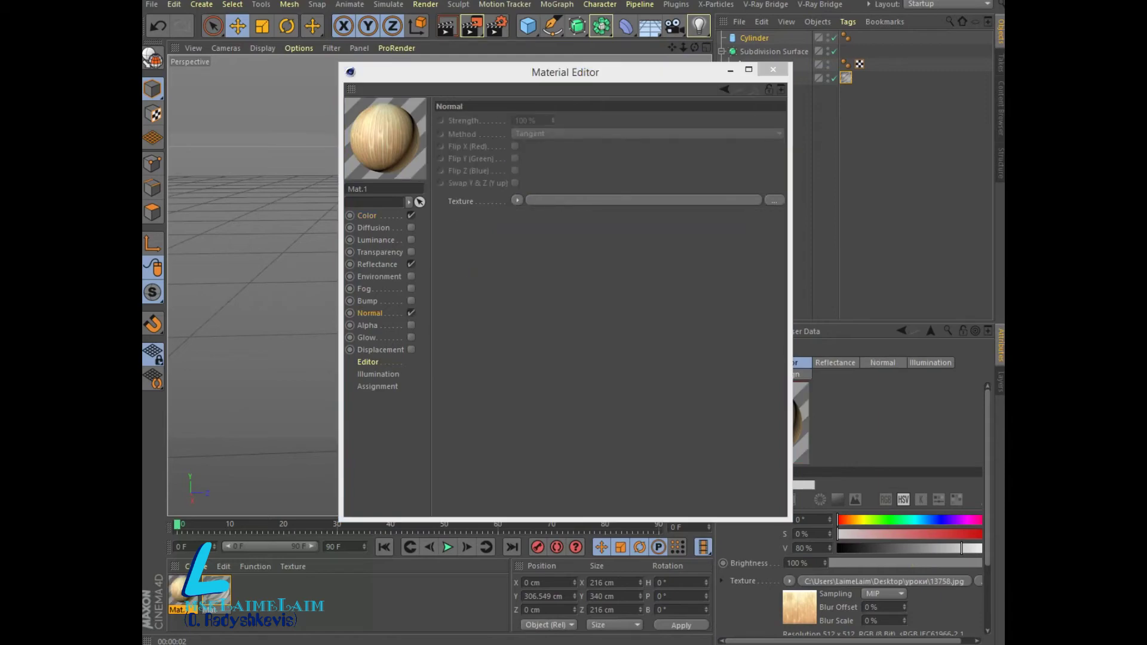
{"action": "left_click", "coordinate": [598, 200]}
{"action": "left_click", "coordinate": [502, 314]}
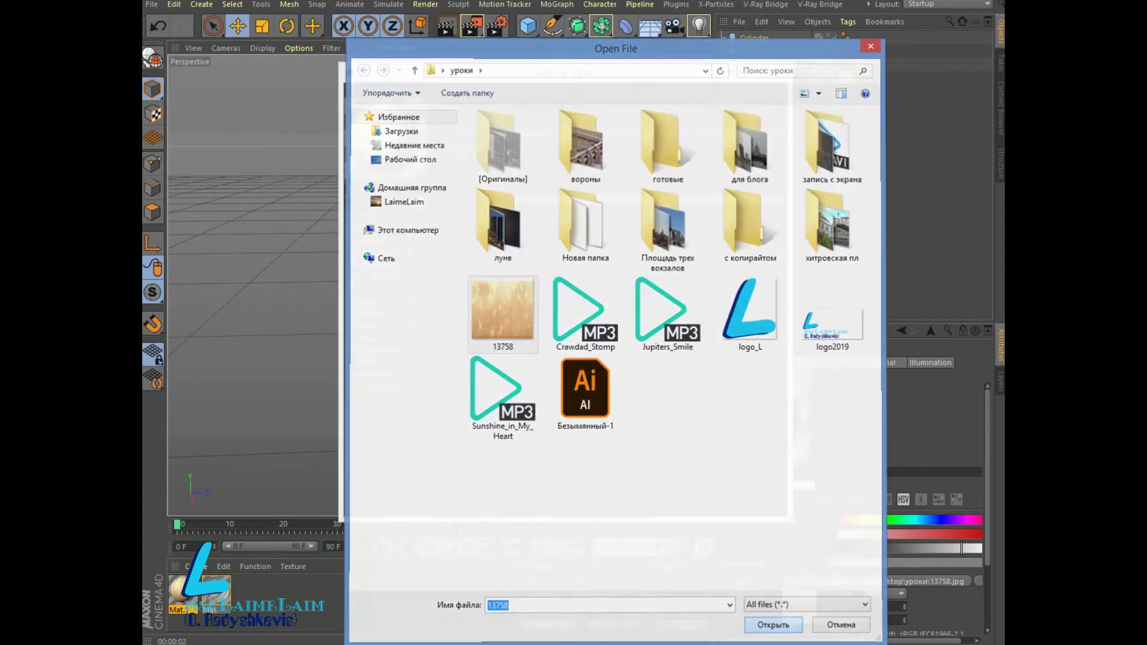
{"action": "left_click", "coordinate": [774, 626]}
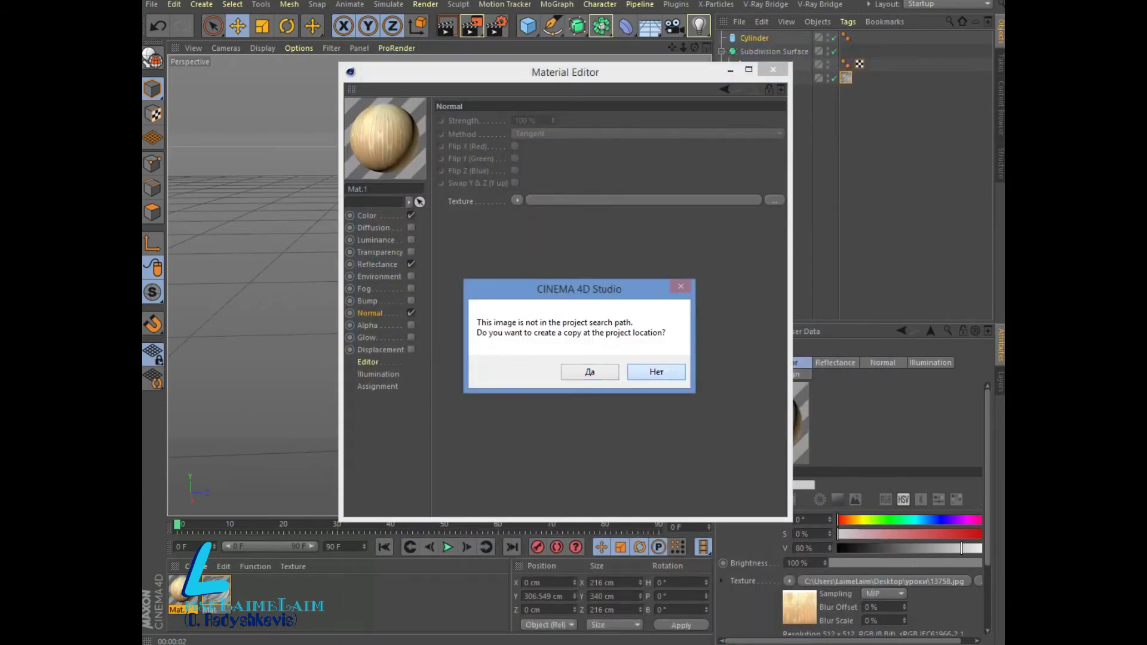
{"action": "left_click", "coordinate": [656, 372]}
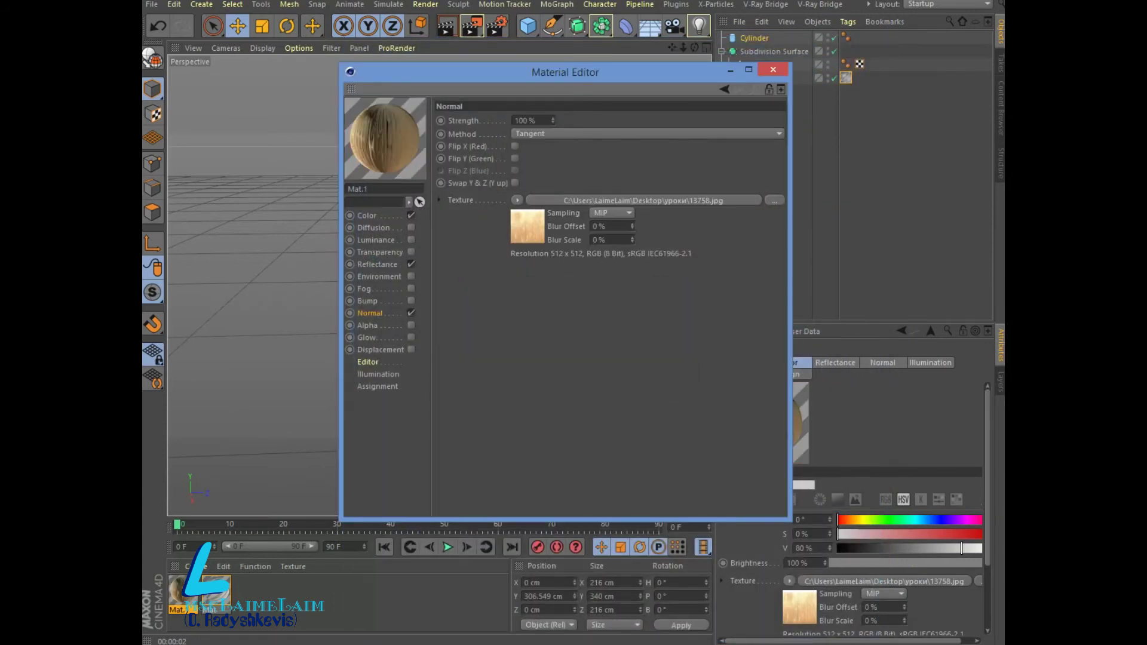
- Enable 13758.jpg Displacement at 37% strength and 7 cm height, with Normal off
{"action": "left_click", "coordinate": [411, 350]}
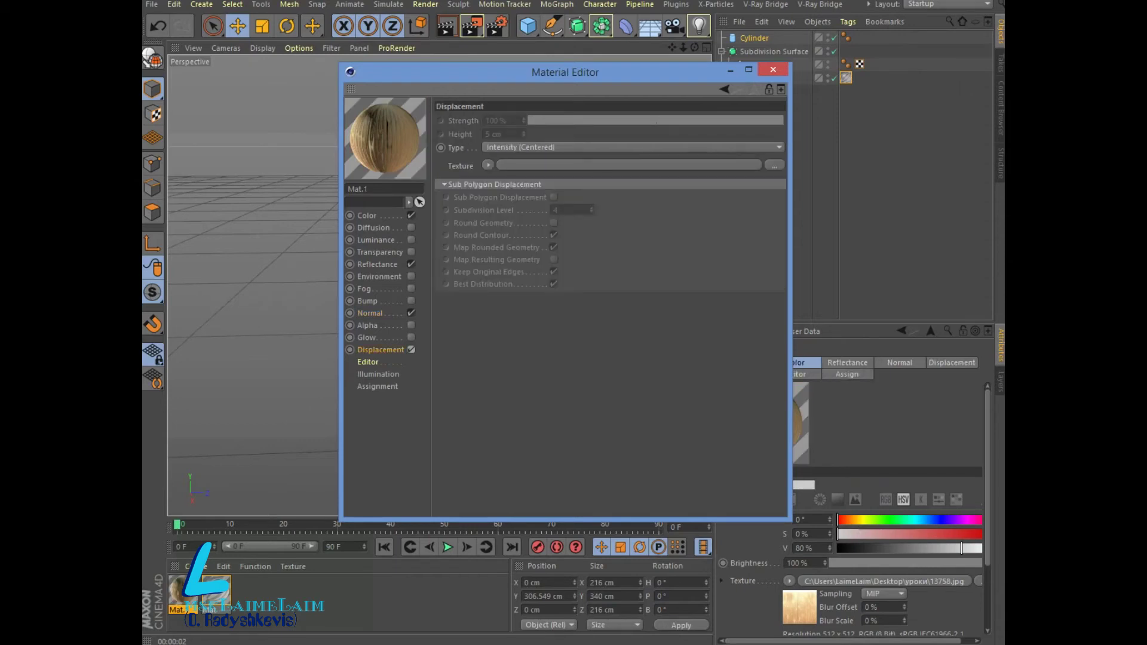
{"action": "left_click", "coordinate": [774, 166]}
{"action": "left_click", "coordinate": [501, 313]}
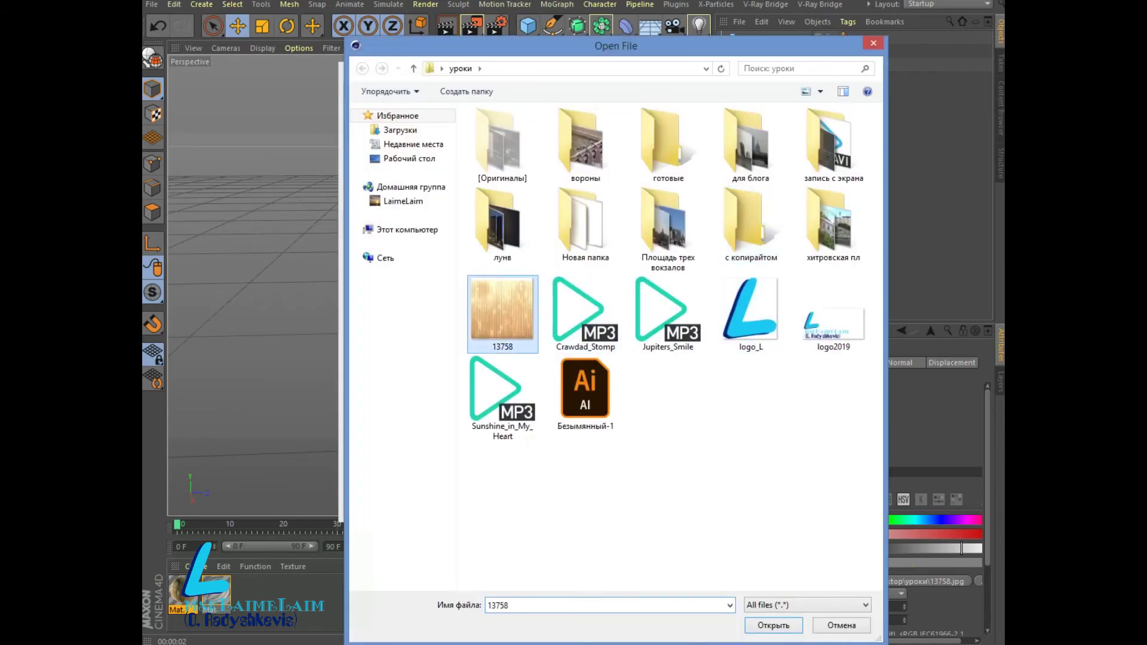
{"action": "double_click", "coordinate": [502, 313]}
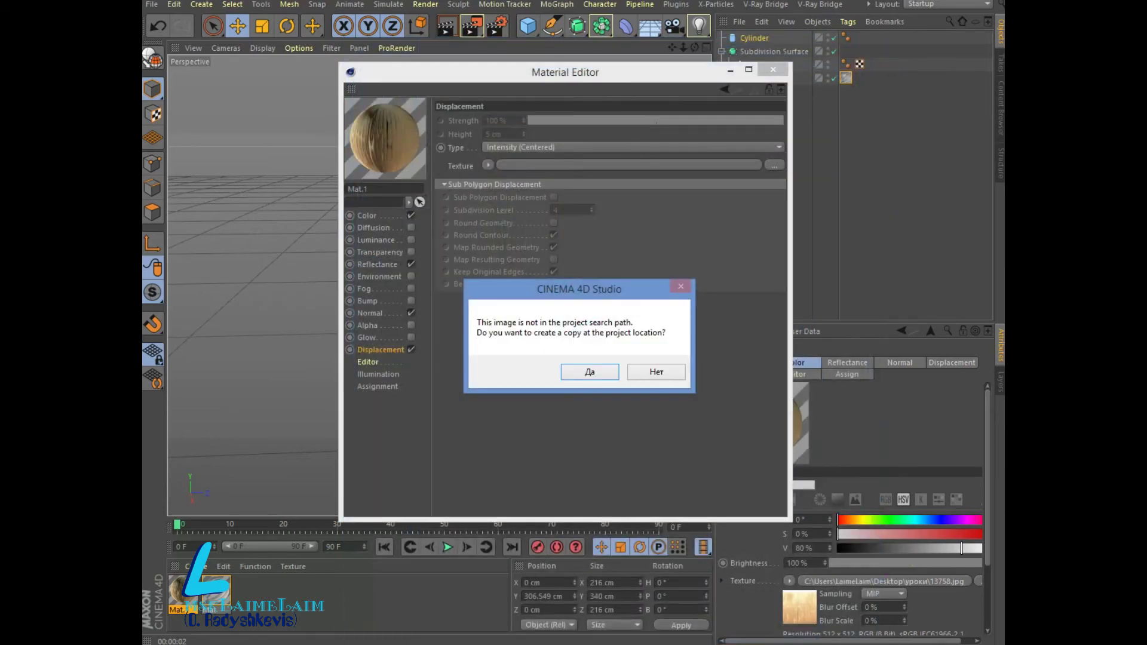
{"action": "left_click", "coordinate": [655, 371]}
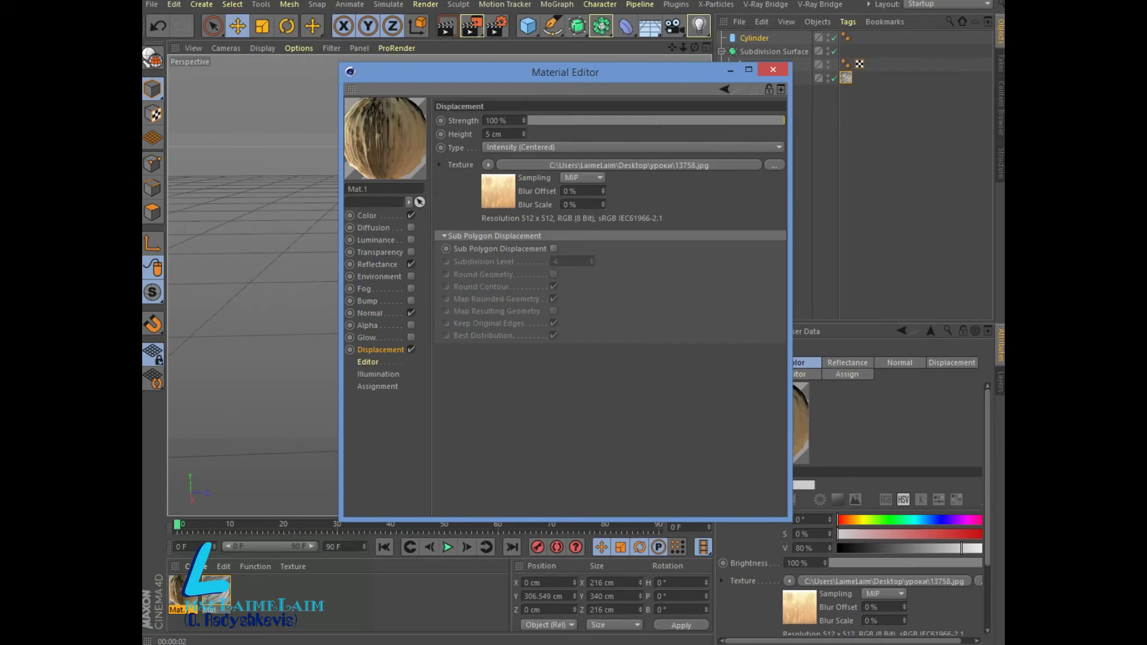
{"action": "left_click_drag", "start_coordinate": [783, 120], "coordinate": [704, 120]}
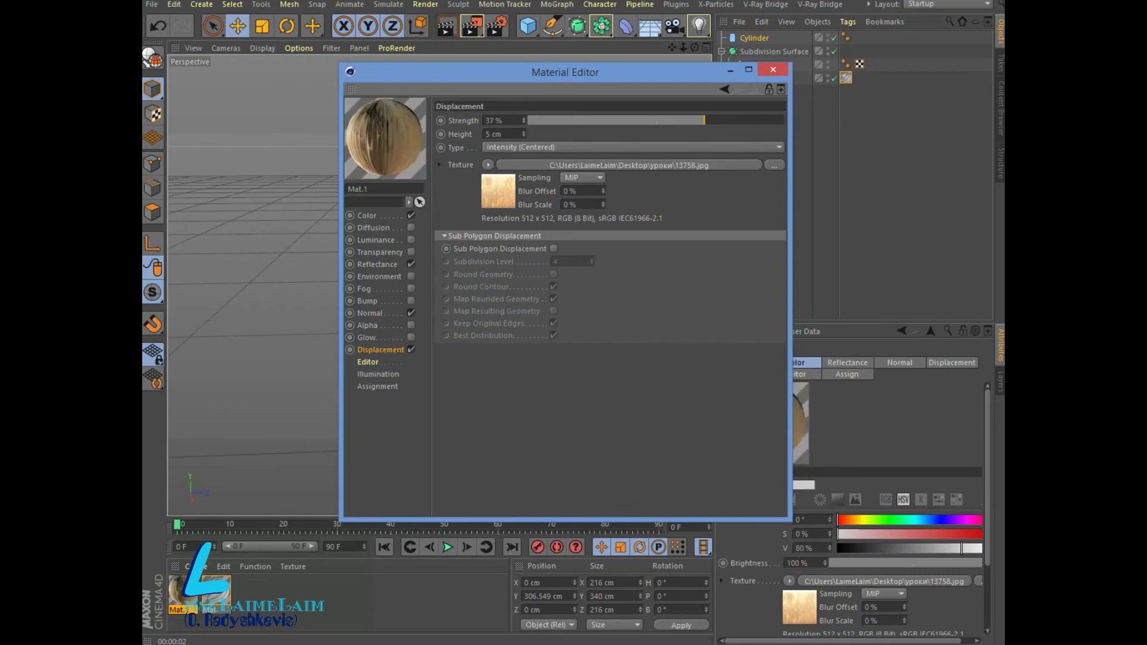
{"action": "left_click_drag", "start_coordinate": [523, 133], "coordinate": [523, 125]}
{"action": "left_click", "coordinate": [411, 312]}
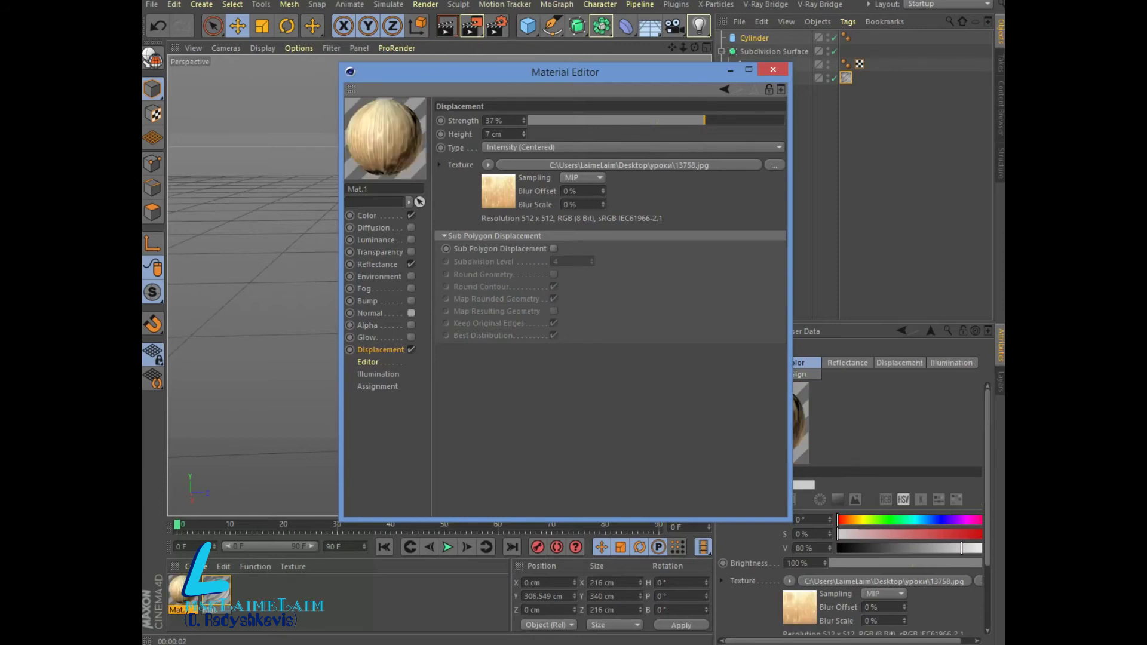
{"action": "left_click", "coordinate": [773, 70]}
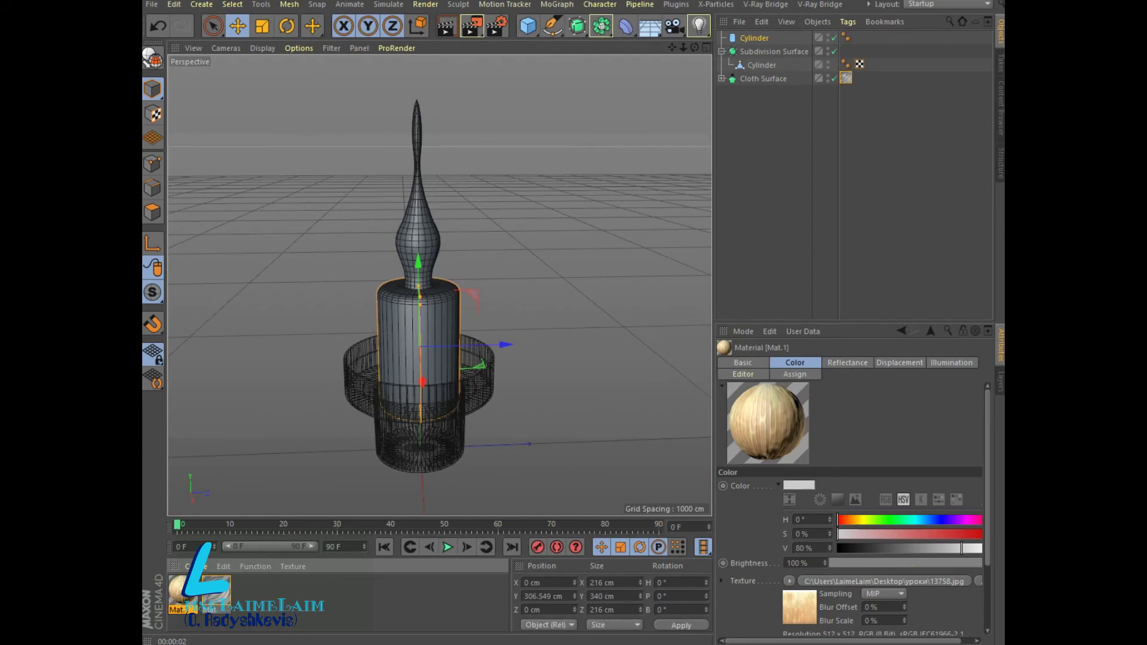
- Apply Mat.1 to the cylinder, raise displacement strength to 53%, and render
{"action": "left_click_drag", "start_coordinate": [180, 588], "coordinate": [418, 347]}
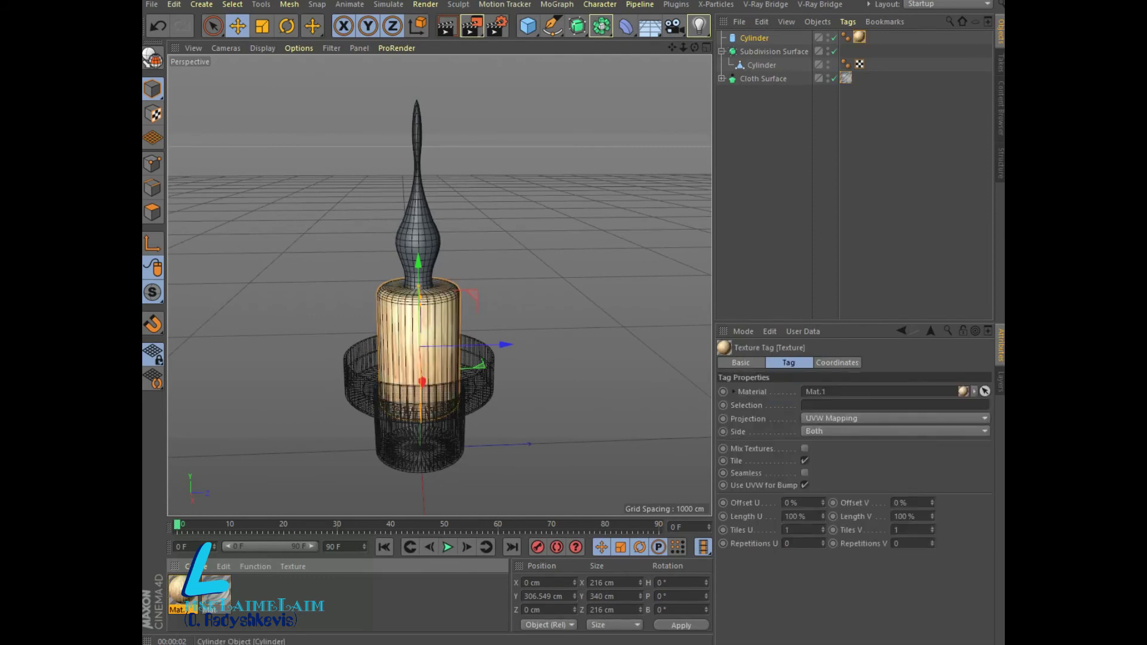
{"action": "key", "text": "ctrl+r"}
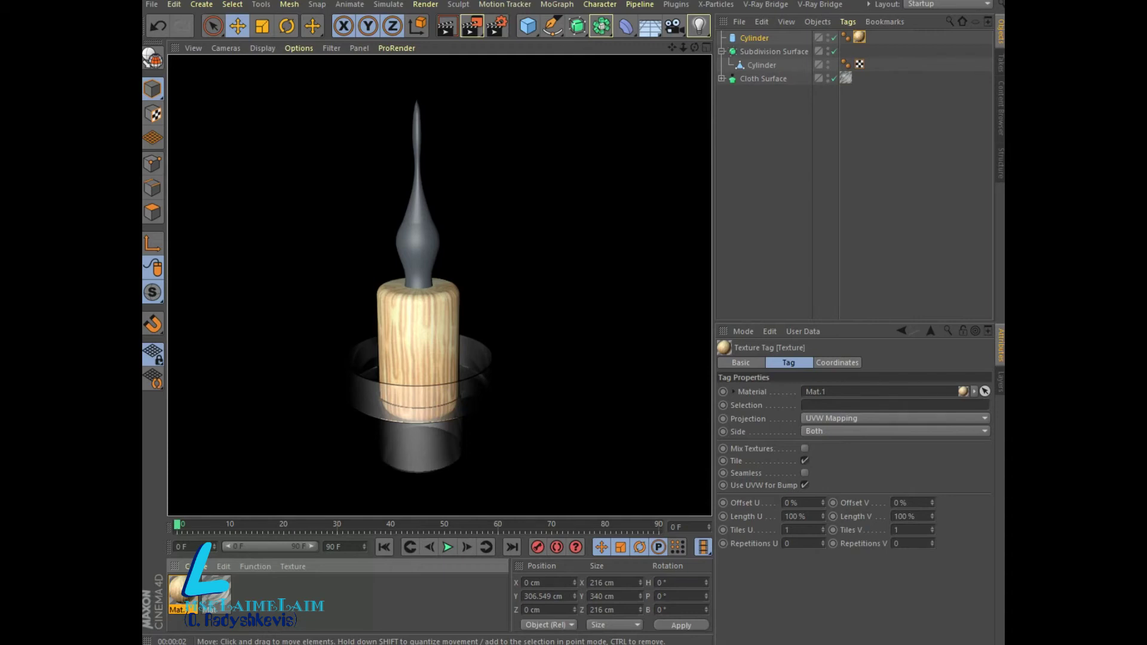
{"action": "double_click", "coordinate": [182, 588]}
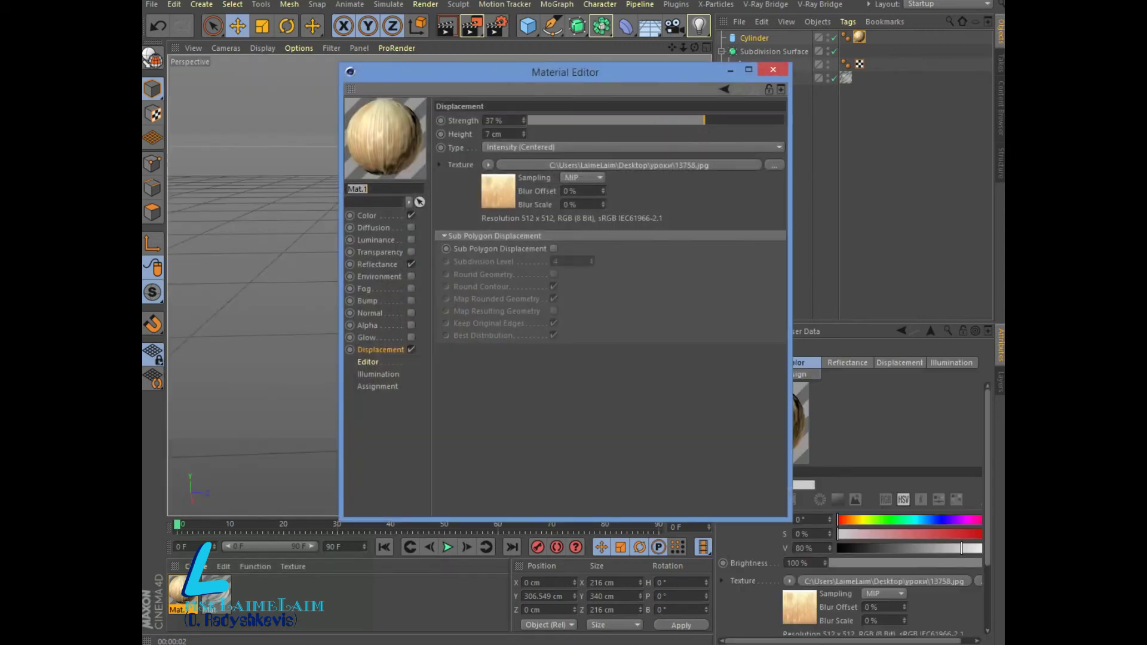
{"action": "left_click_drag", "start_coordinate": [704, 120], "coordinate": [725, 121]}
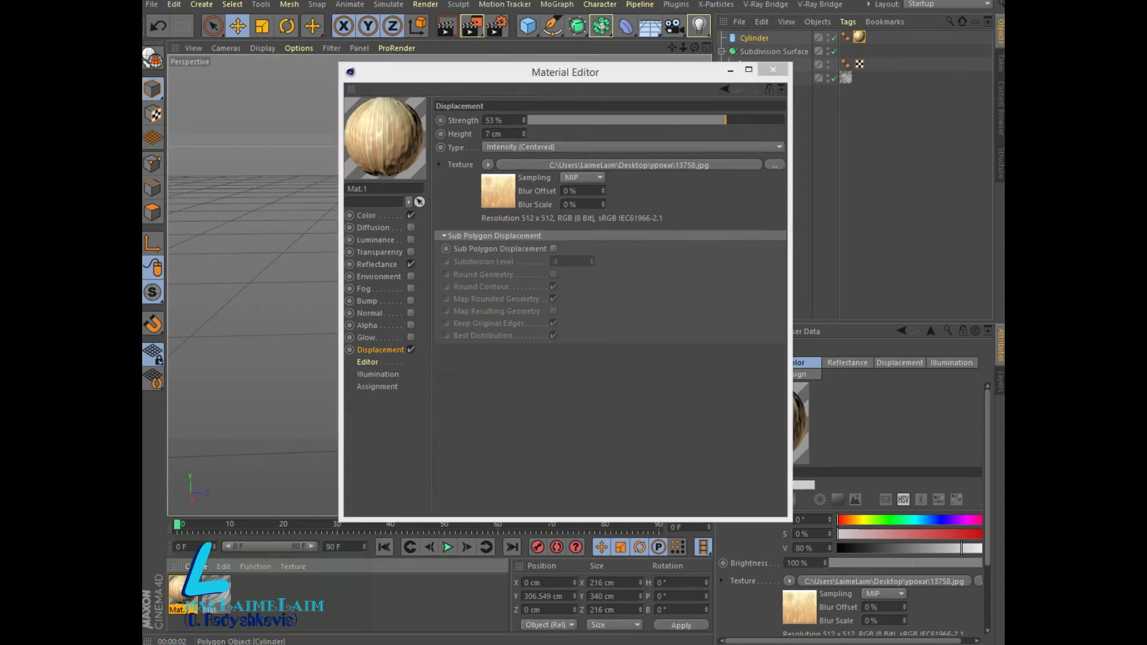
{"action": "left_click", "coordinate": [773, 69]}
{"action": "left_click", "coordinate": [446, 26]}
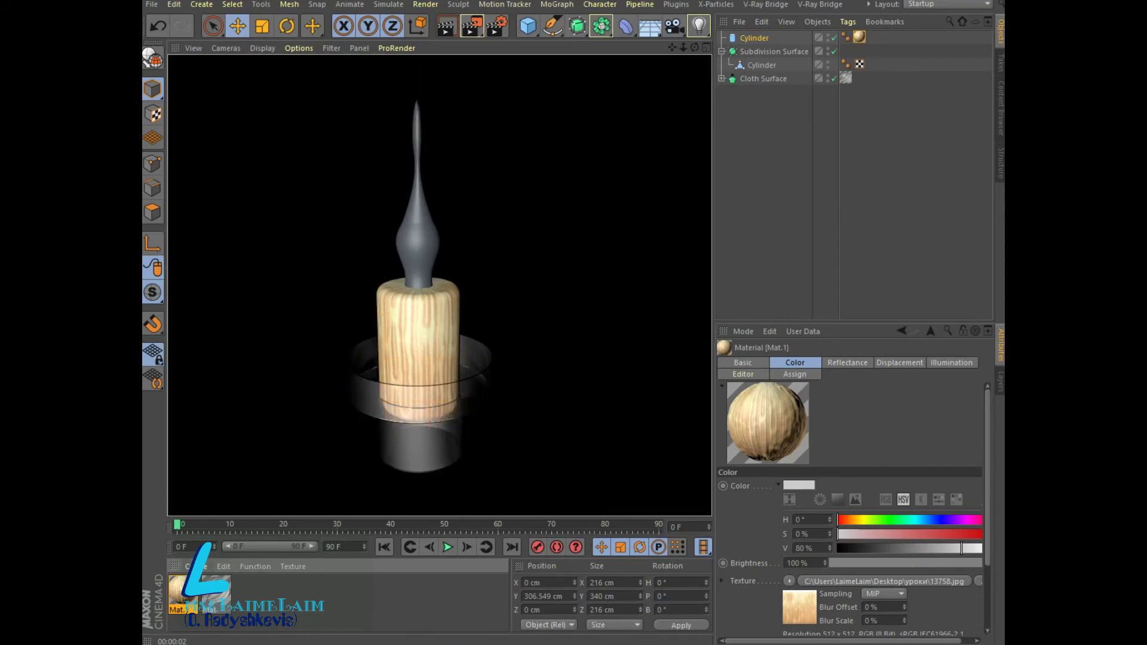
{"action": "left_click", "coordinate": [196, 566]}
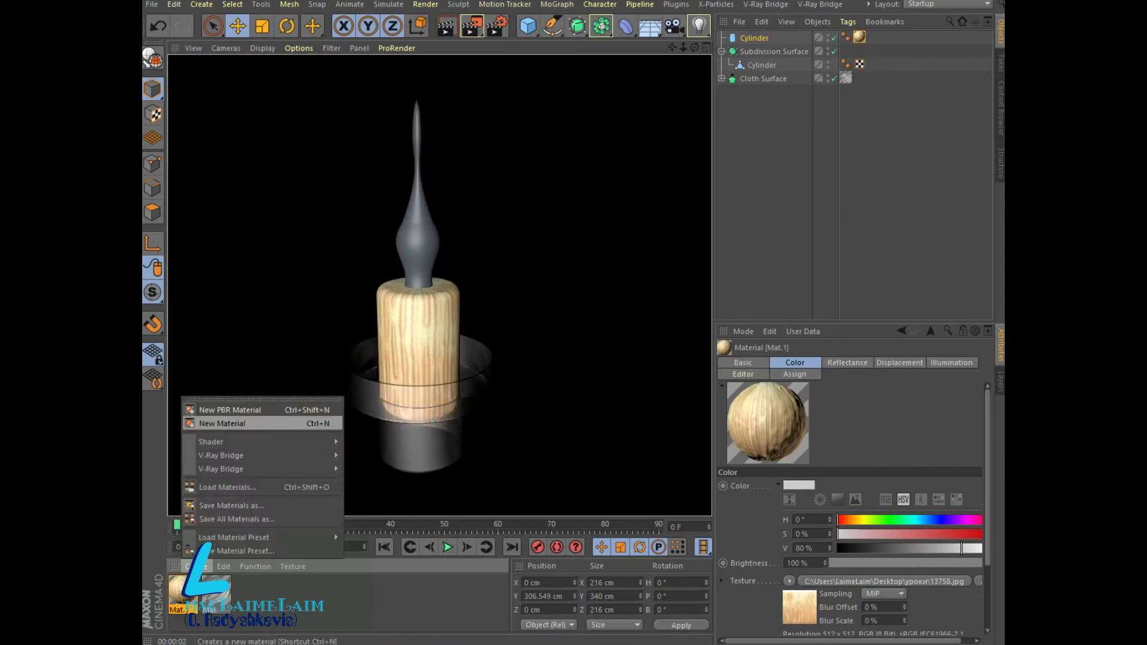
- Create blank material Mat.2, duplicate the Subdivision Surface, and hide the original spire
{"action": "left_click", "coordinate": [222, 423]}
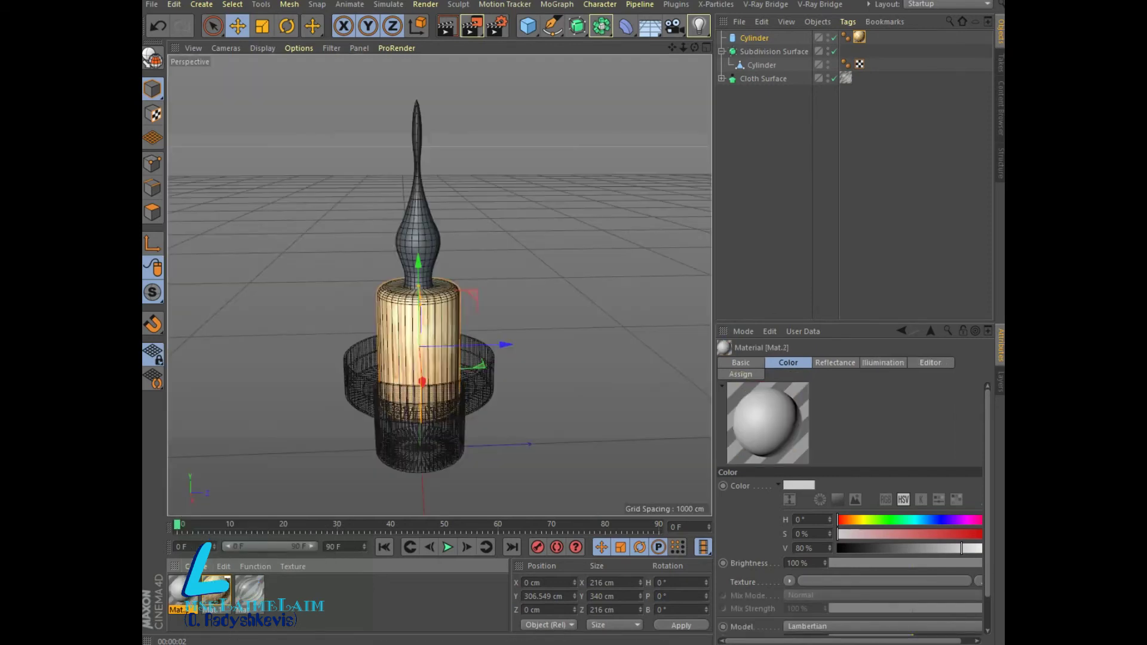
{"action": "left_click", "coordinate": [722, 51]}
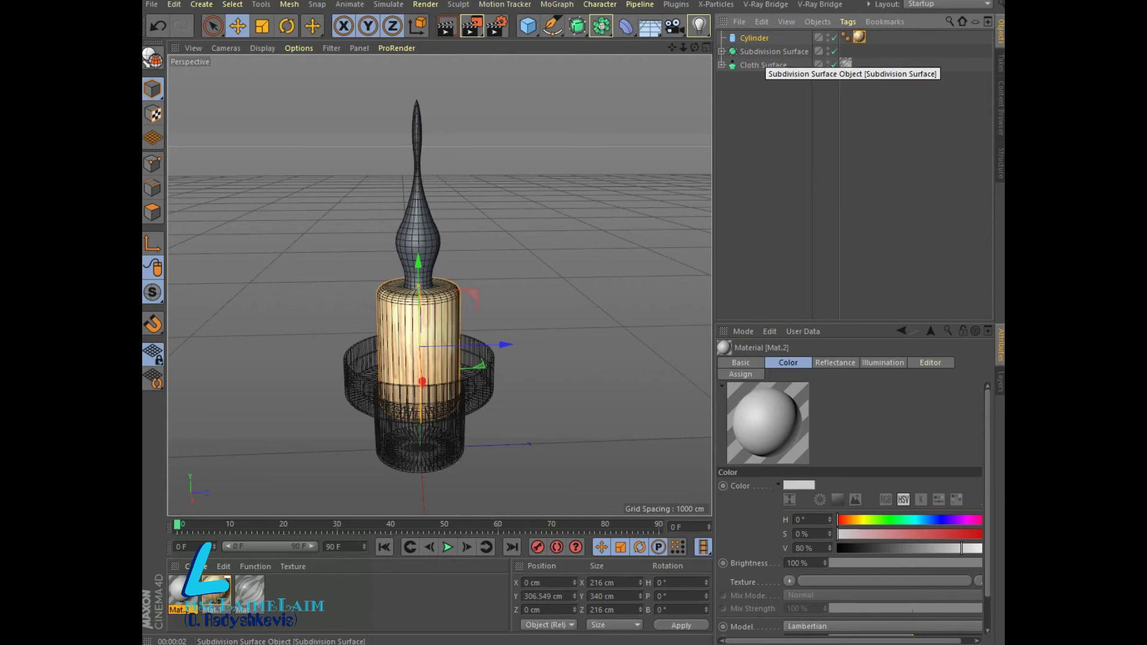
{"action": "left_click", "coordinate": [774, 52]}
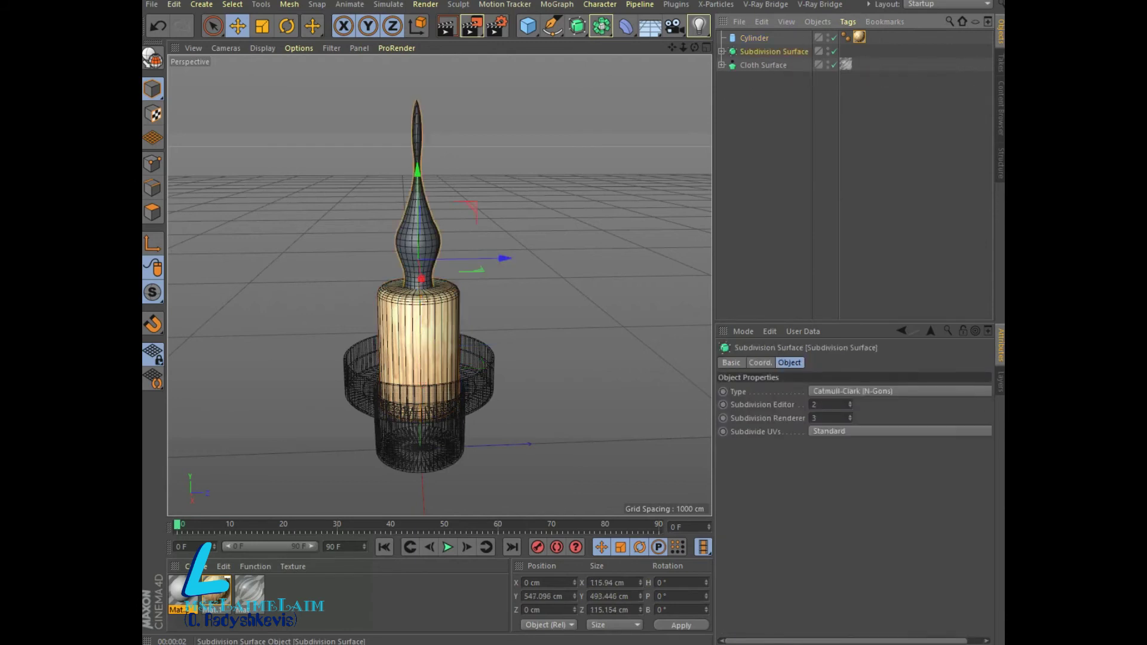
{"action": "key", "text": "ctrl+c"}
{"action": "key", "text": "ctrl+v"}
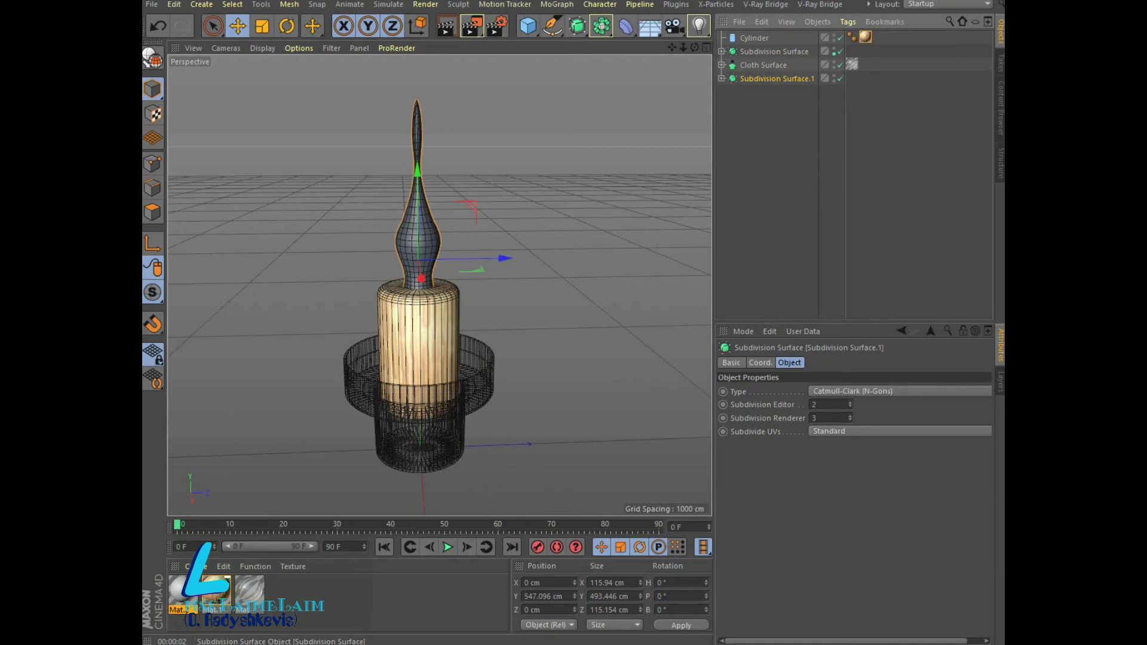
{"action": "left_click", "coordinate": [840, 52]}
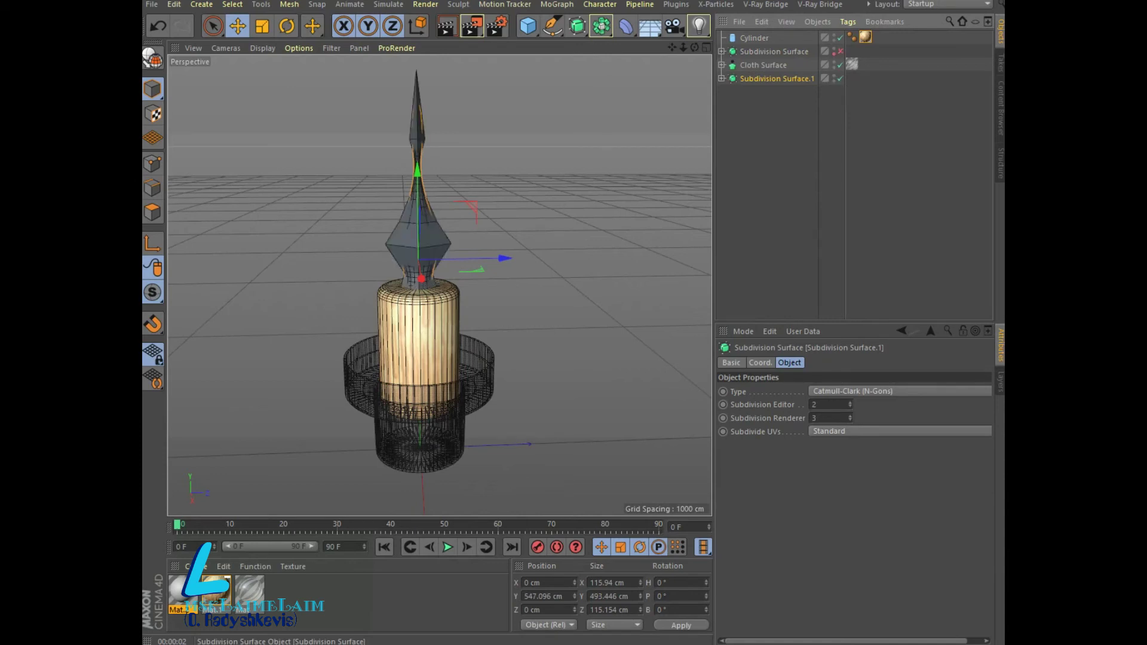
{"action": "left_click", "coordinate": [834, 49]}
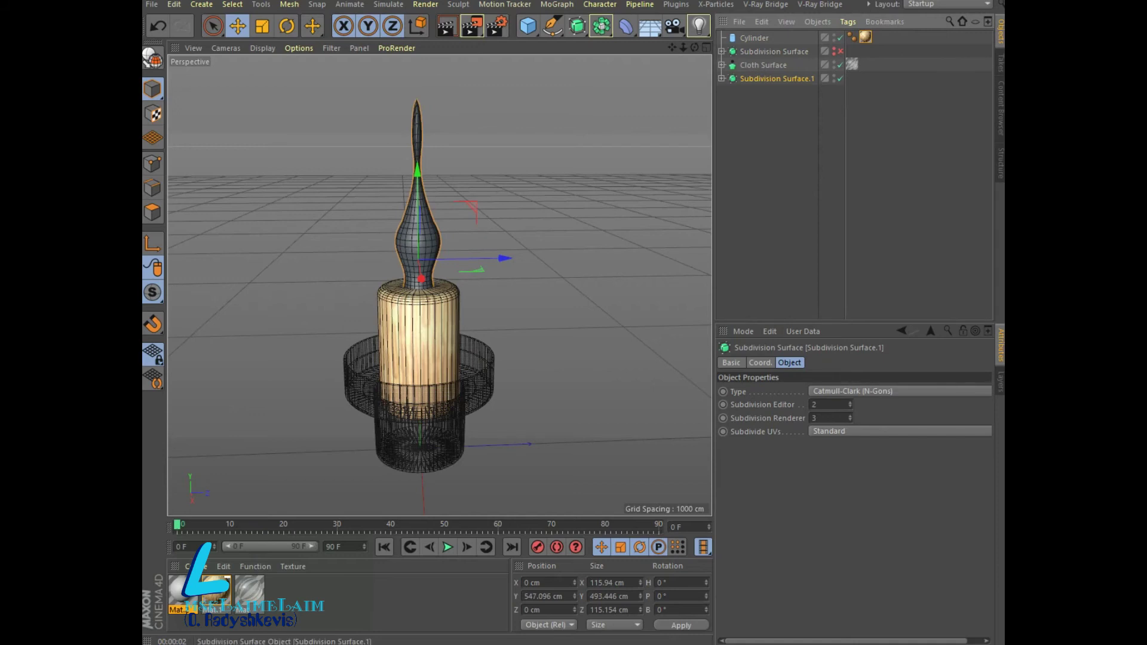
- Scale the duplicate's cylinder to about 85% width (118.316 × 107.195 cm)
{"action": "left_click", "coordinate": [722, 78]}
{"action": "left_click", "coordinate": [762, 92]}
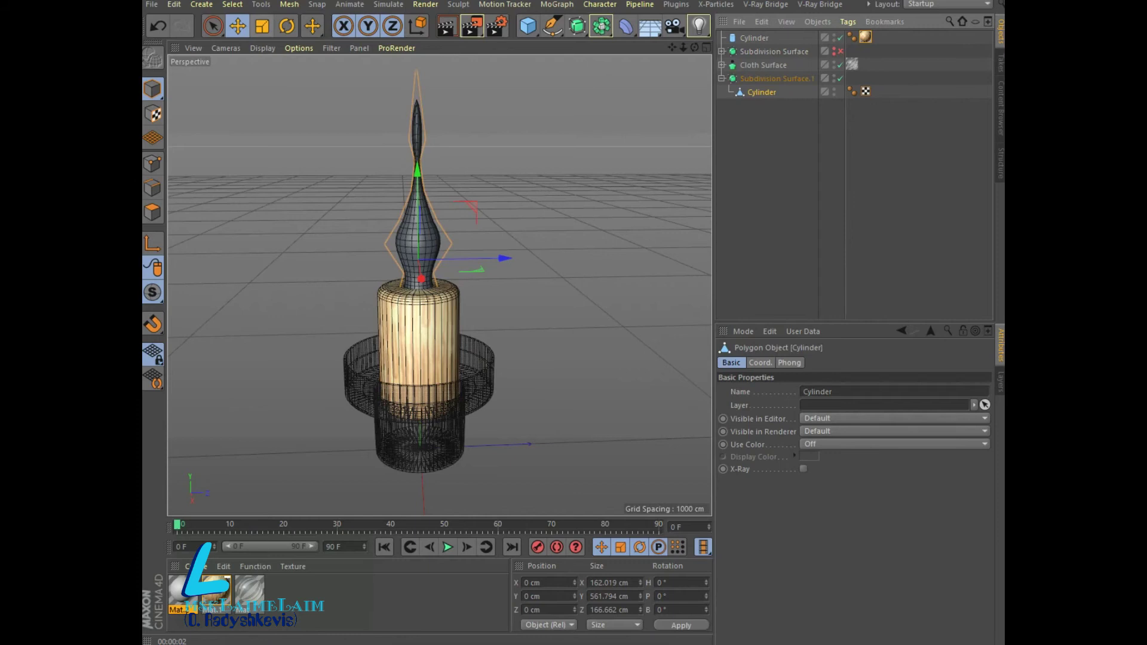
{"action": "left_click", "coordinate": [261, 26]}
{"action": "left_click_drag", "start_coordinate": [506, 258], "coordinate": [475, 258]}
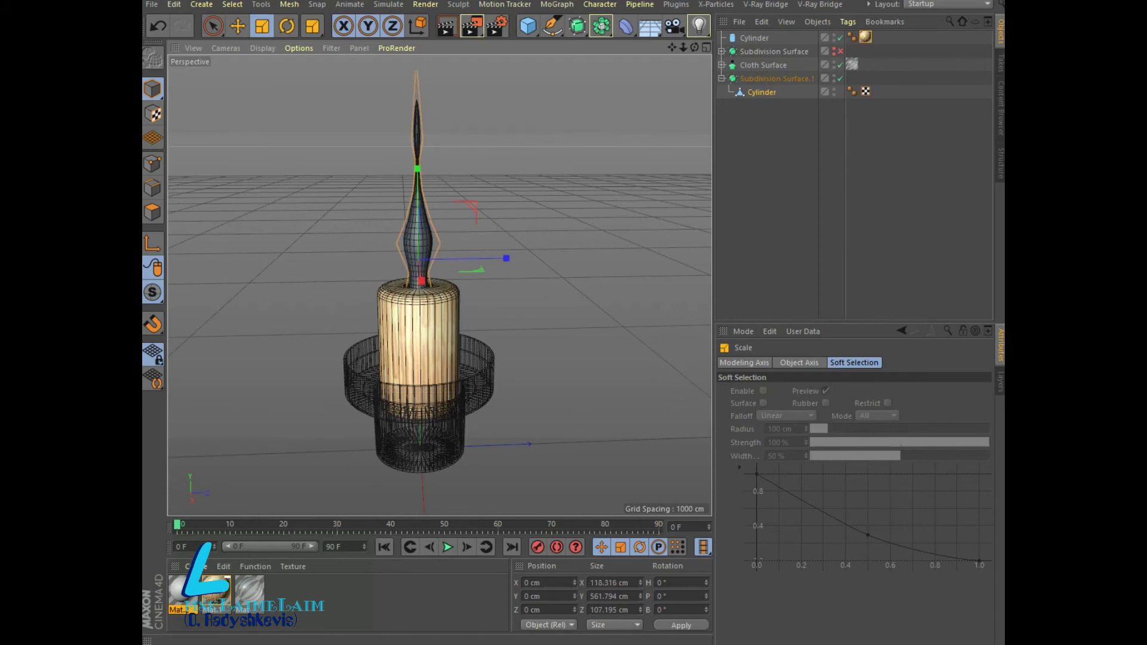
{"action": "double_click", "coordinate": [249, 588]}
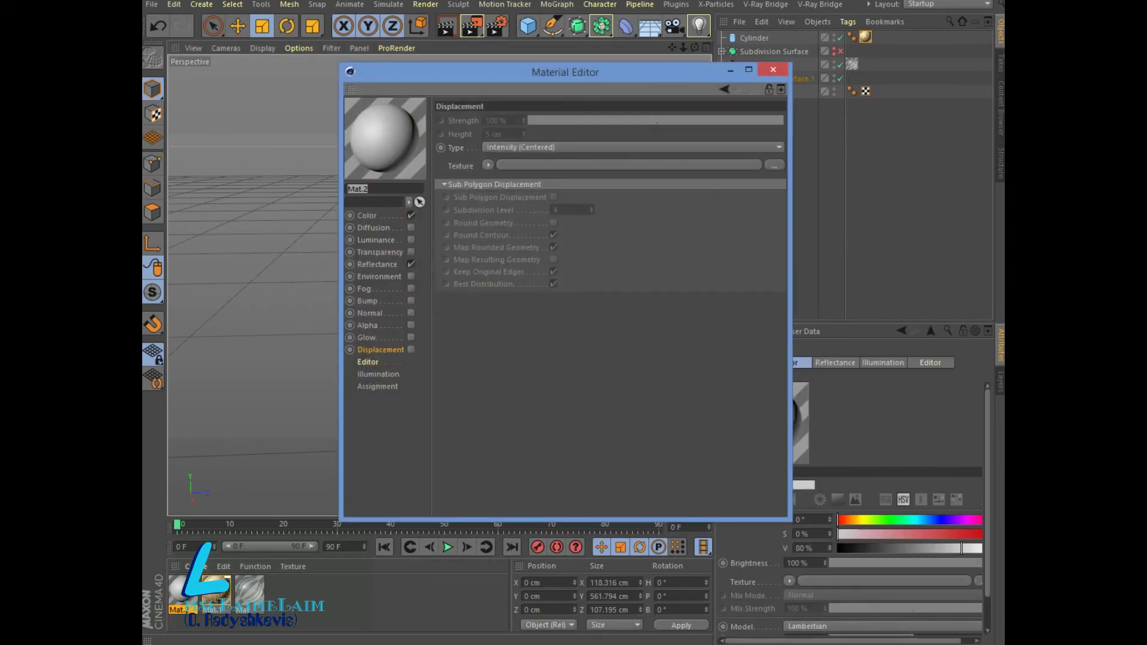
- Swap Mat.2's Color channel for Luminance with a vertical 2D - V Gradient shader
{"action": "left_click", "coordinate": [411, 215]}
{"action": "left_click", "coordinate": [376, 239]}
{"action": "left_click", "coordinate": [411, 240]}
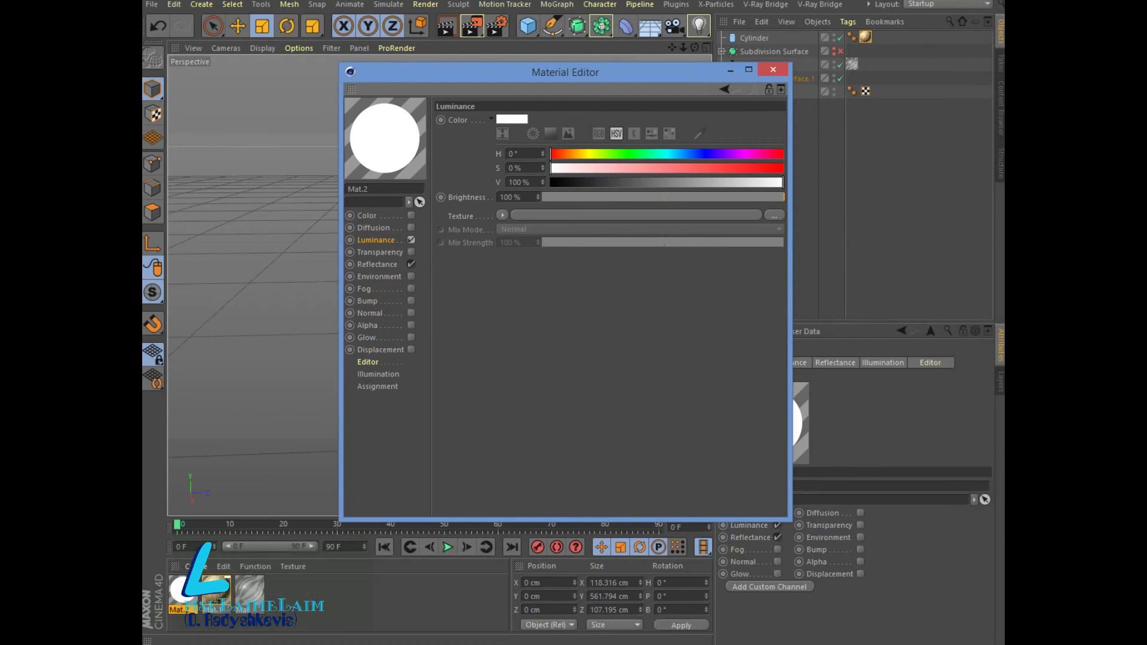
{"action": "left_click", "coordinate": [502, 215]}
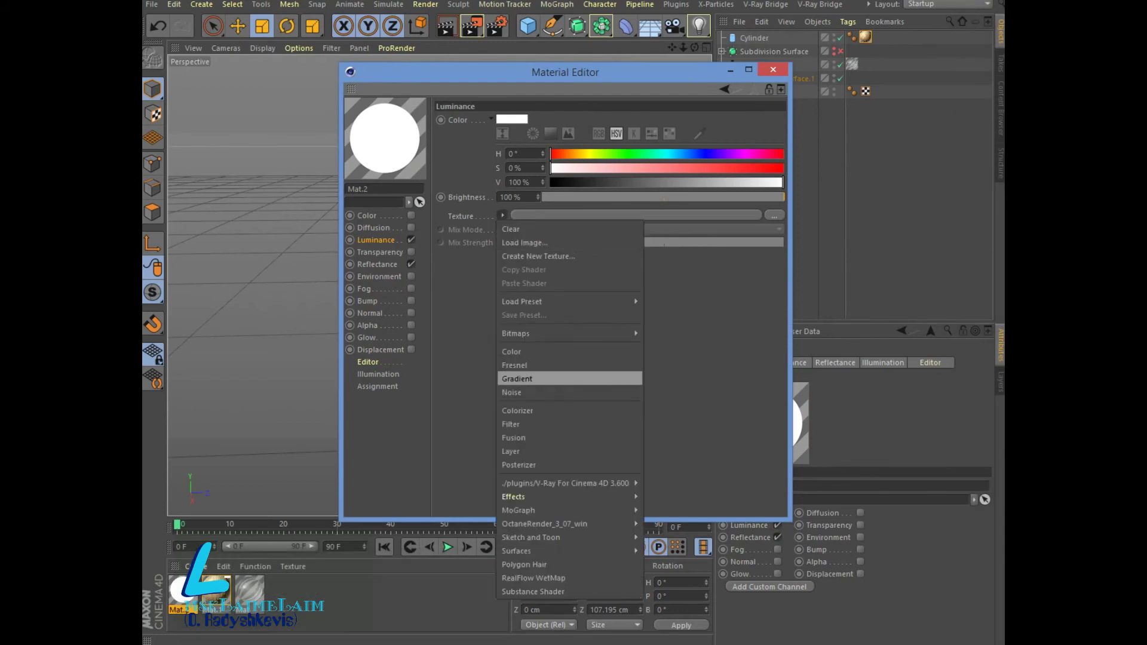
{"action": "key", "text": "Escape"}
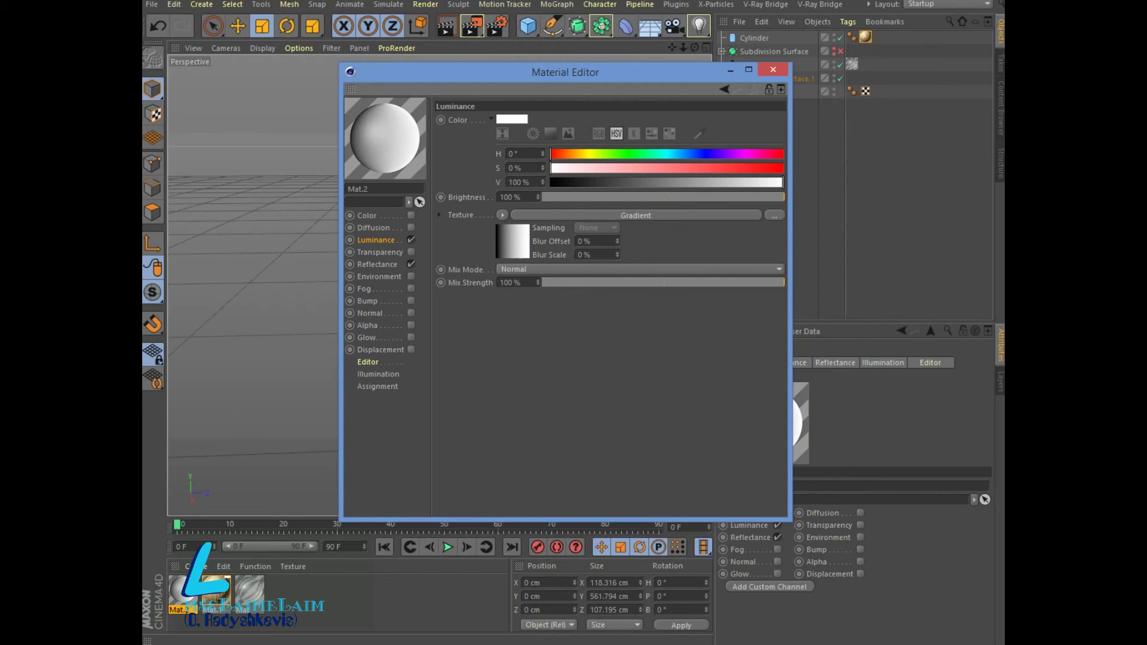
{"action": "left_click", "coordinate": [635, 216]}
{"action": "left_click", "coordinate": [636, 234]}
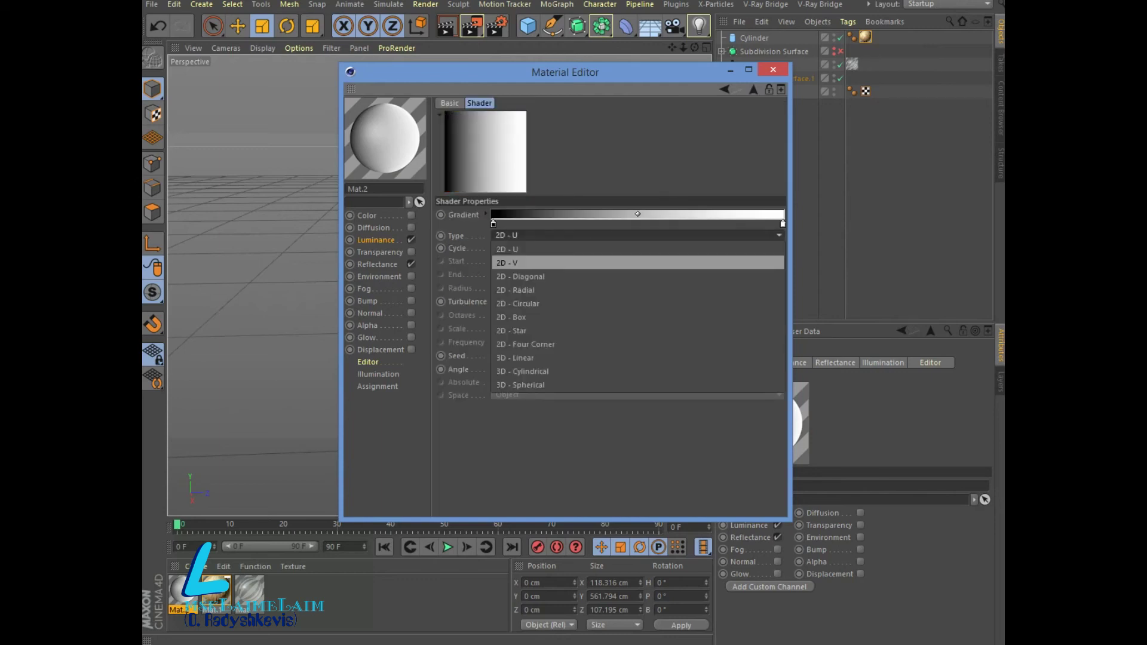
{"action": "left_click", "coordinate": [636, 262]}
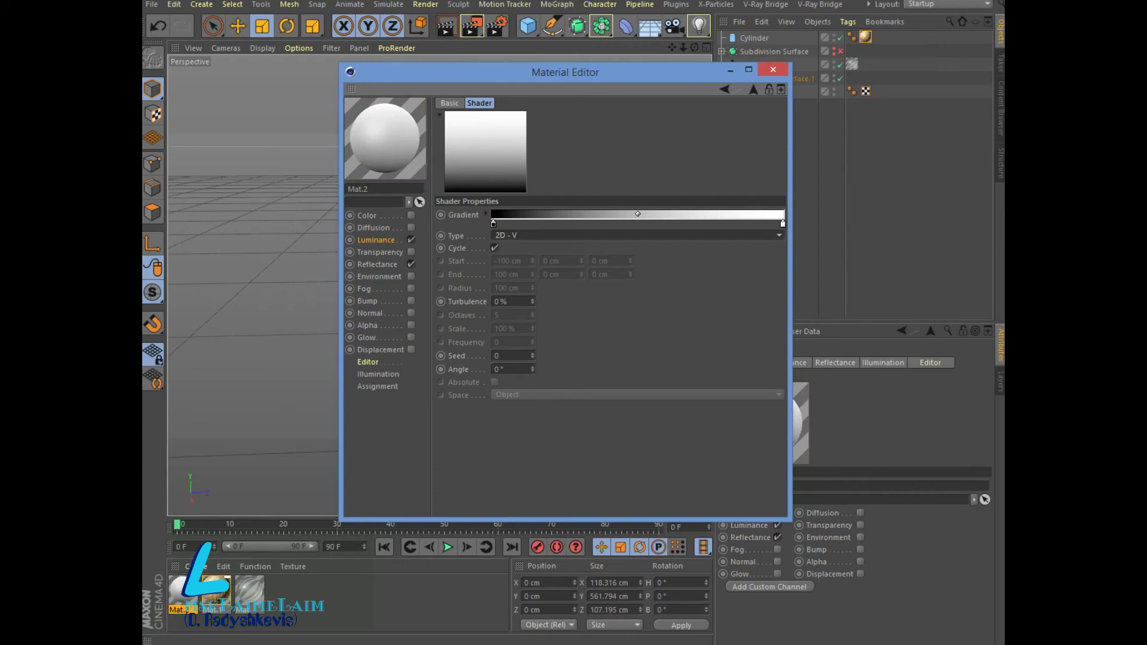
- Make the dark gradient knot pink (H 340°, S 80%, V 97%) and close the editor
{"action": "double_click", "coordinate": [494, 224]}
{"action": "type", "text": "318"}
{"action": "key", "text": "Return"}
{"action": "type", "text": "80"}
{"action": "key", "text": "Return"}
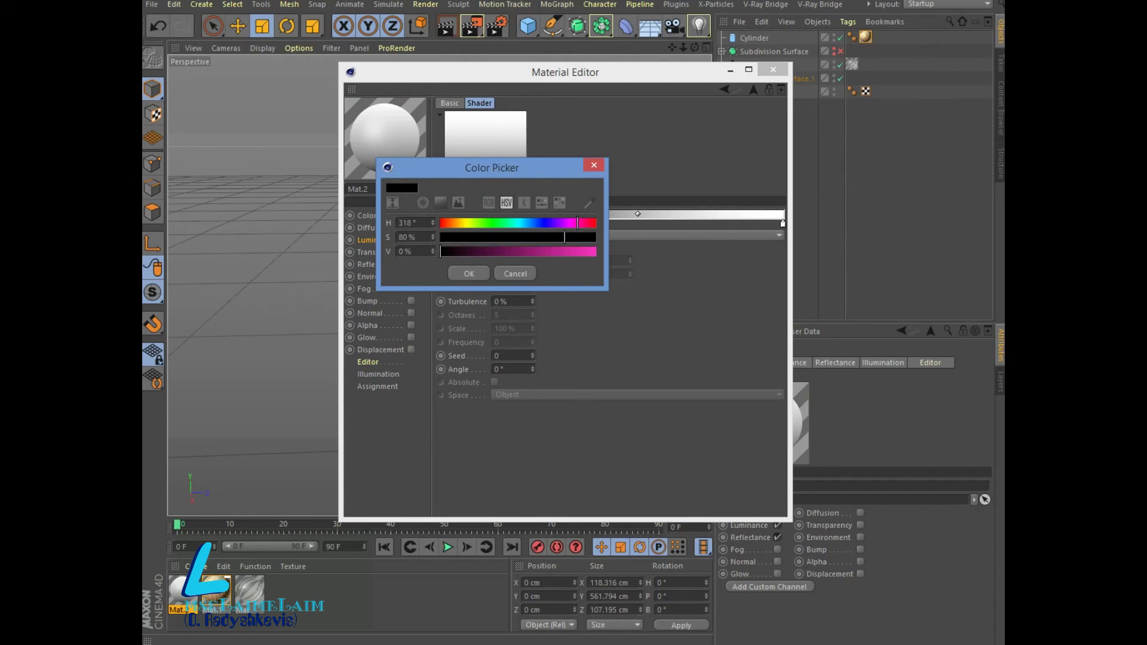
{"action": "type", "text": "340"}
{"action": "key", "text": "Return"}
{"action": "type", "text": "97"}
{"action": "key", "text": "Return"}
{"action": "key", "text": "Return"}
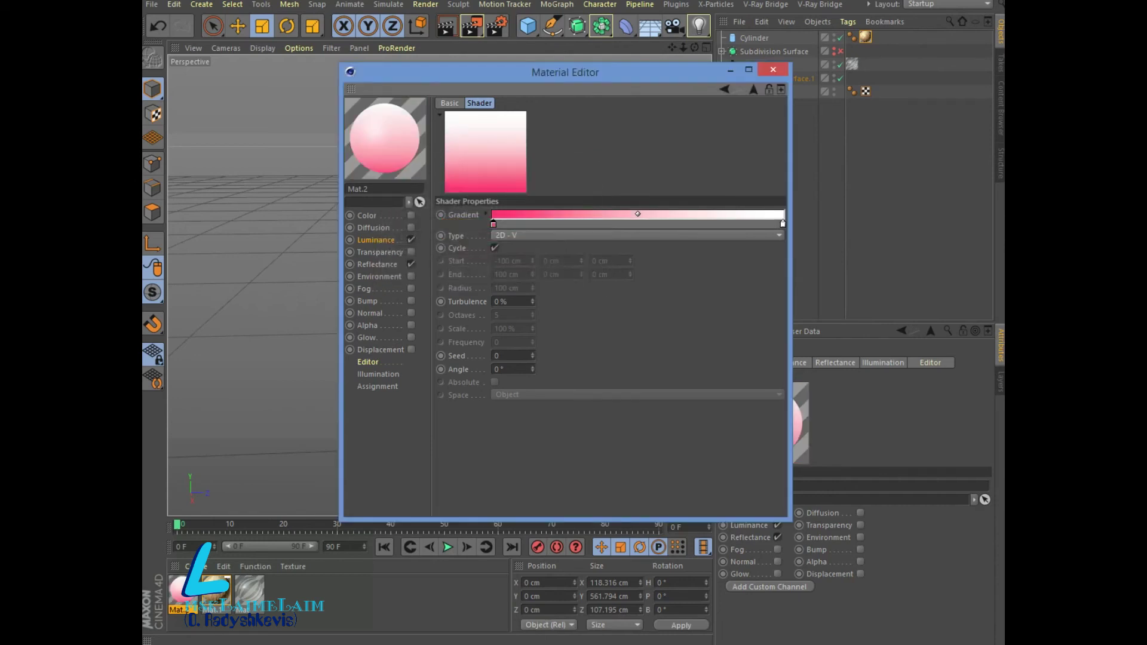
{"action": "left_click", "coordinate": [773, 70]}
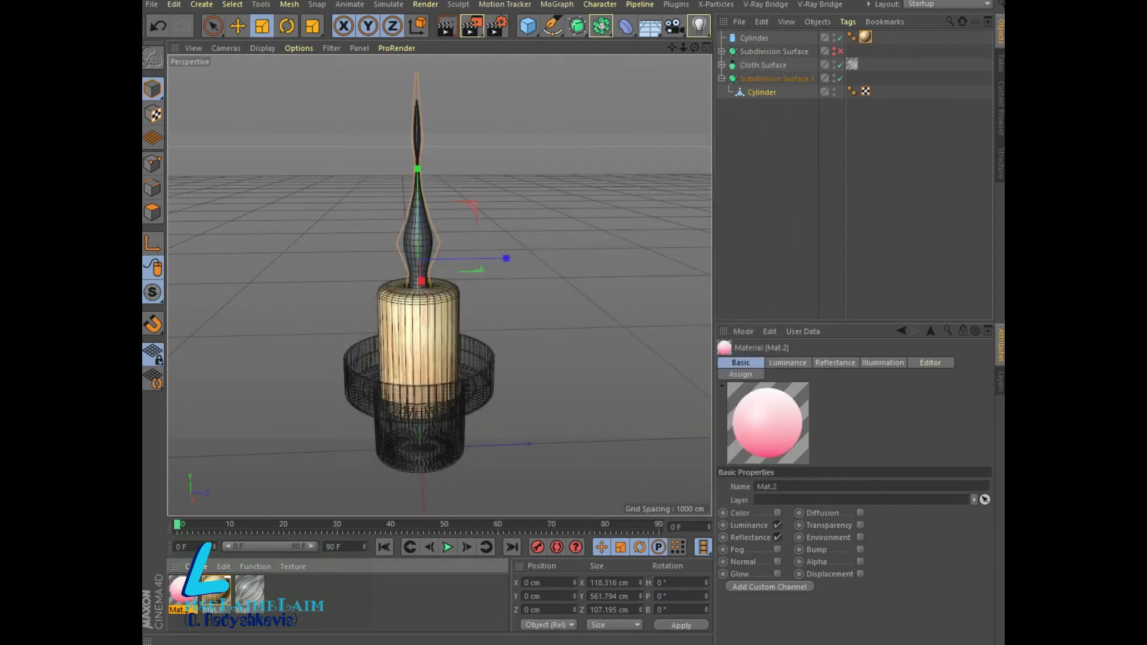
- Apply Mat.2 to the inner Cylinder with Cylindrical projection and render to check it
{"action": "left_click_drag", "start_coordinate": [182, 589], "coordinate": [762, 92]}
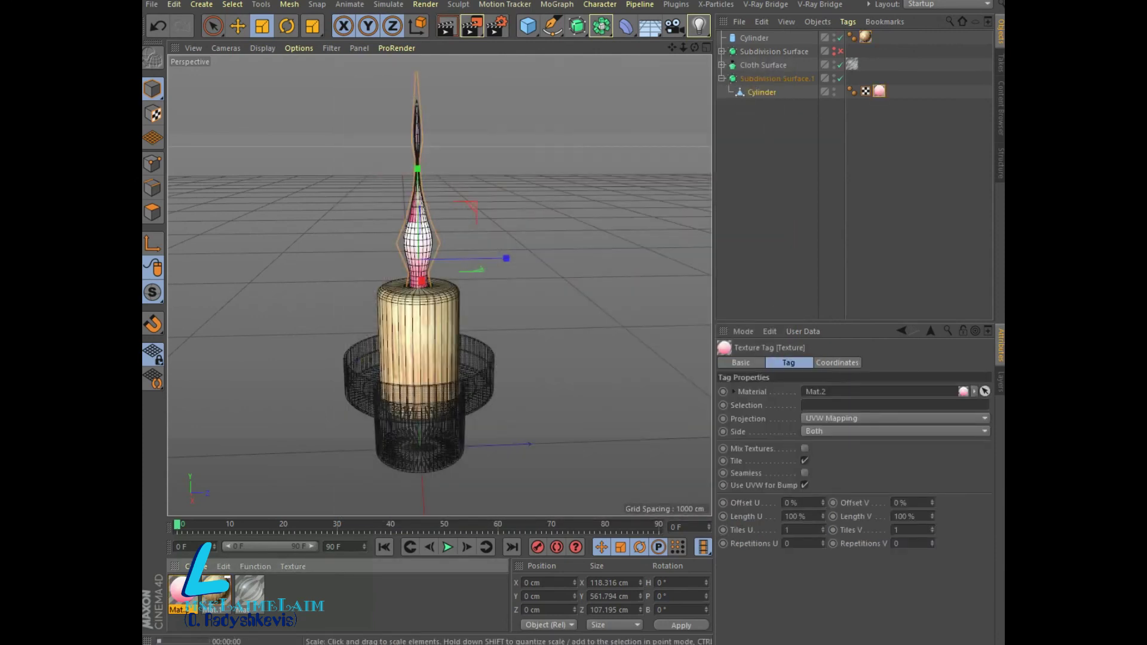
{"action": "key", "text": "ctrl+r"}
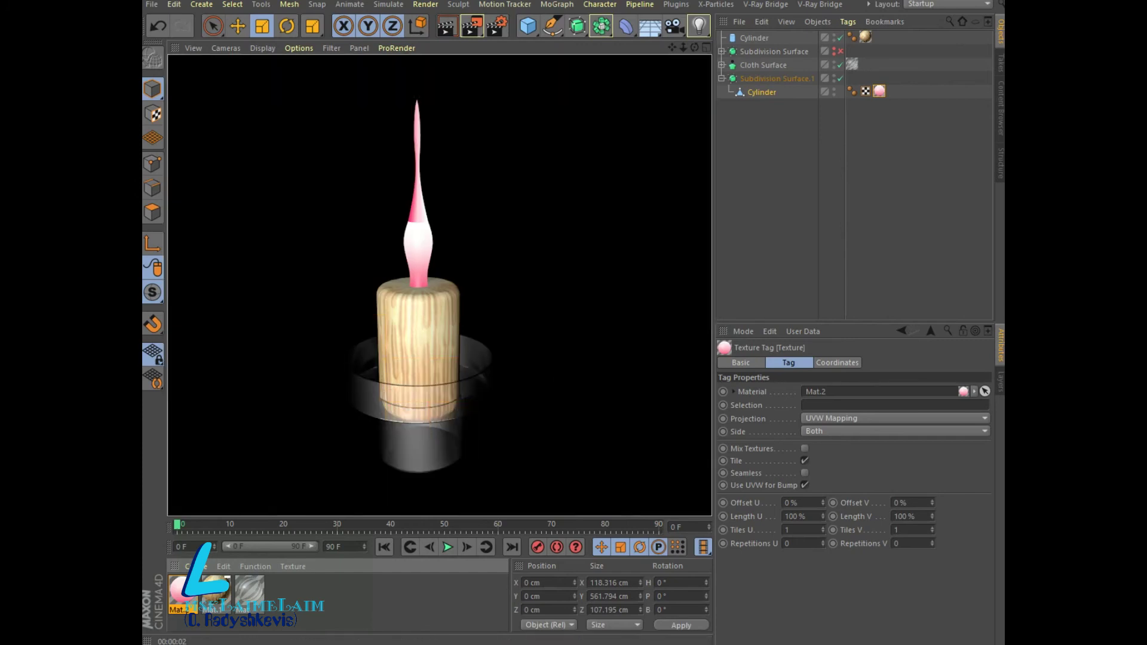
{"action": "left_click", "coordinate": [894, 418]}
{"action": "left_click", "coordinate": [836, 443]}
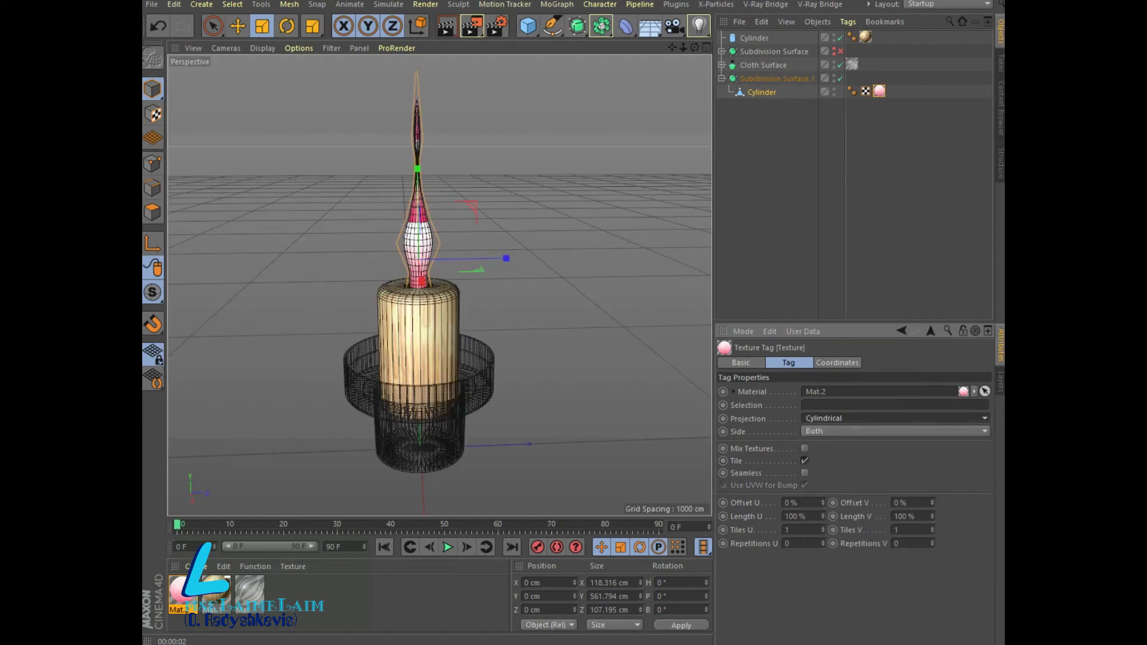
{"action": "left_click", "coordinate": [446, 25]}
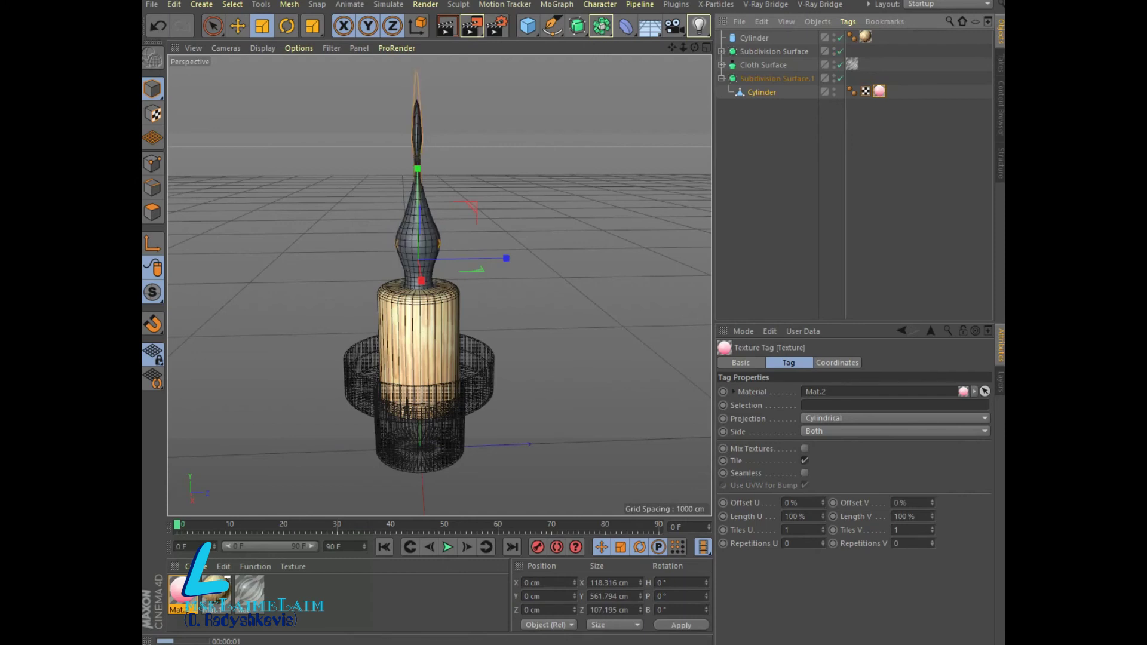
- Duplicate Mat.2 as Mat.3 and open it for editing
{"action": "key", "text": "ctrl+c"}
{"action": "key", "text": "ctrl+v"}
{"action": "double_click", "coordinate": [283, 588]}
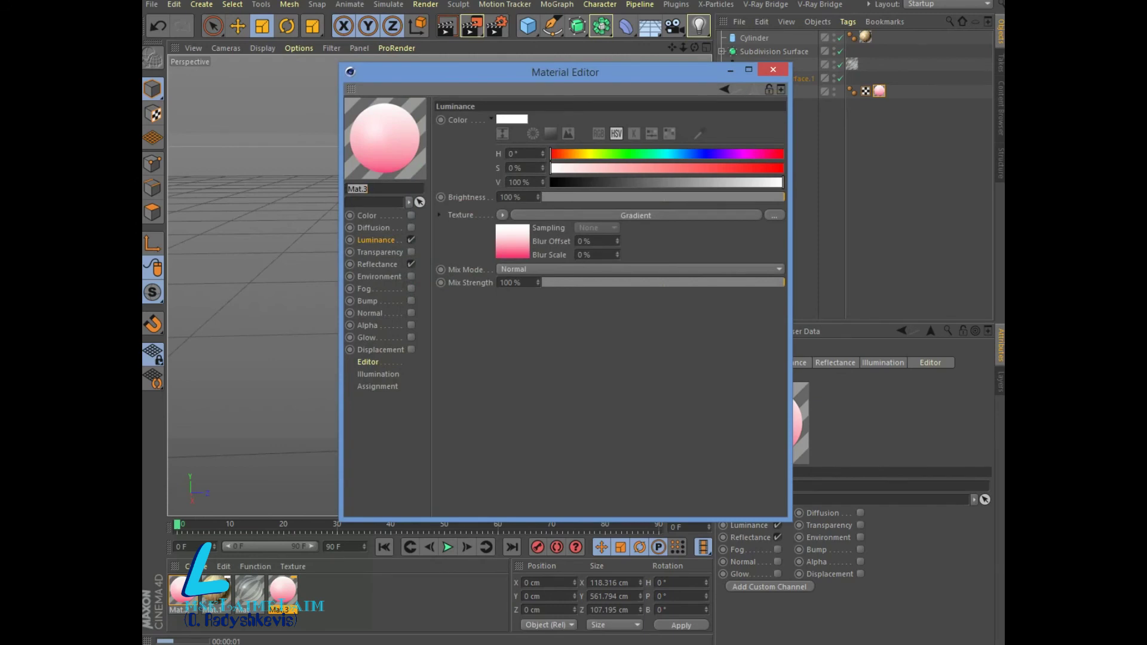
- Make Mat.3 pale pink transparent with Custom refraction, no glow, and apply it to the outer shell
{"action": "left_click", "coordinate": [411, 240]}
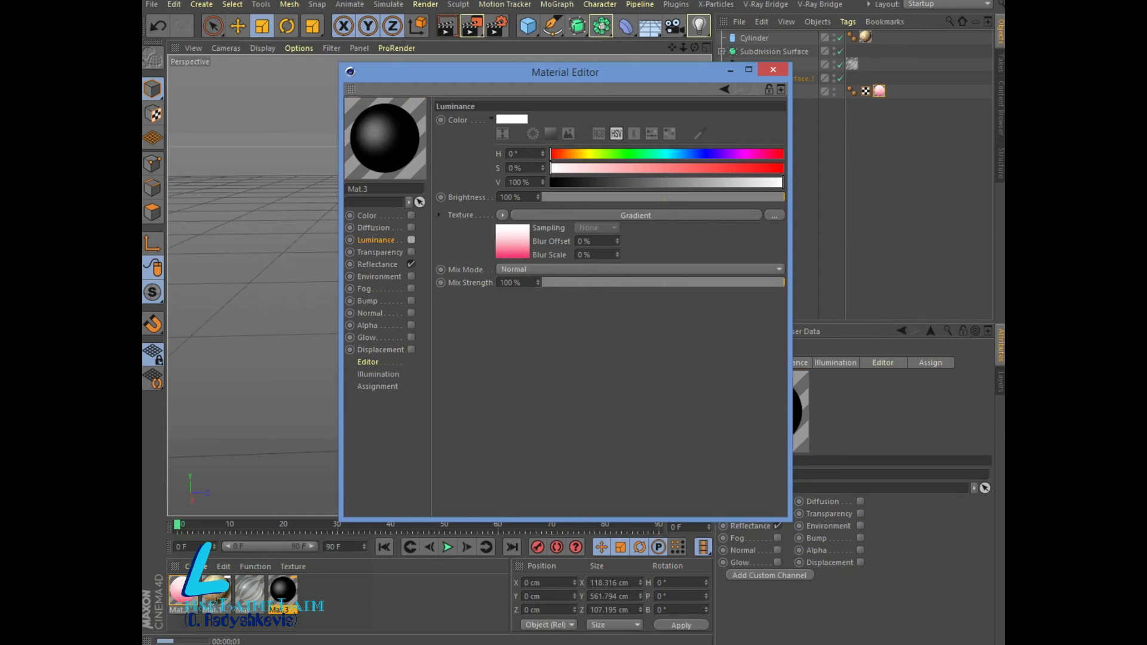
{"action": "left_click", "coordinate": [411, 252]}
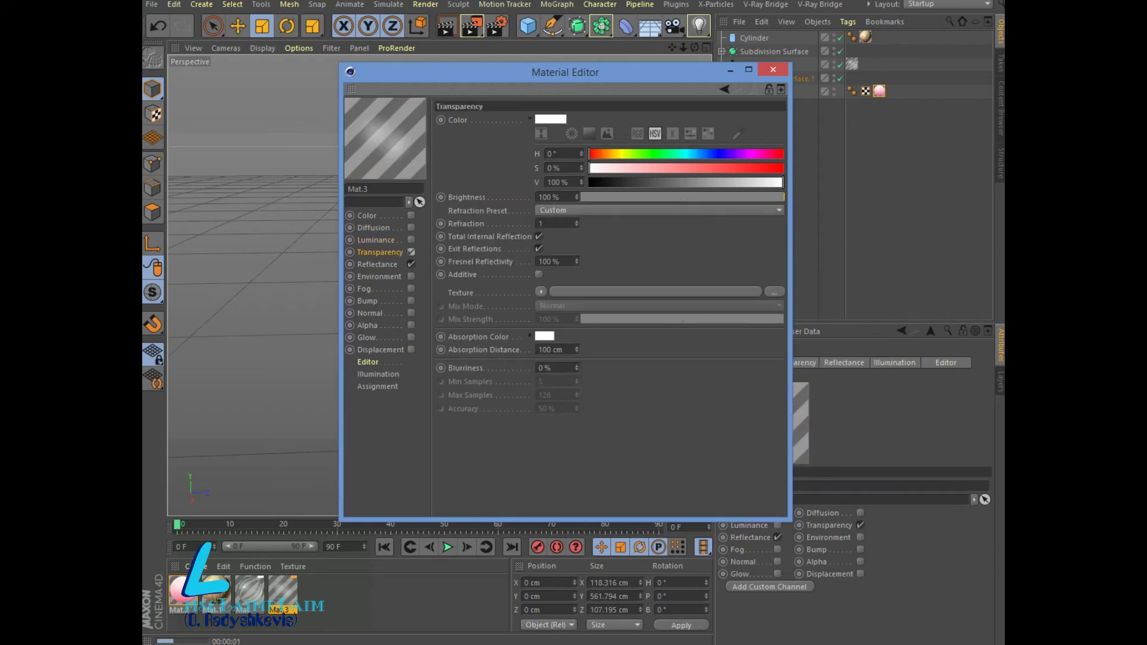
{"action": "left_click", "coordinate": [597, 210]}
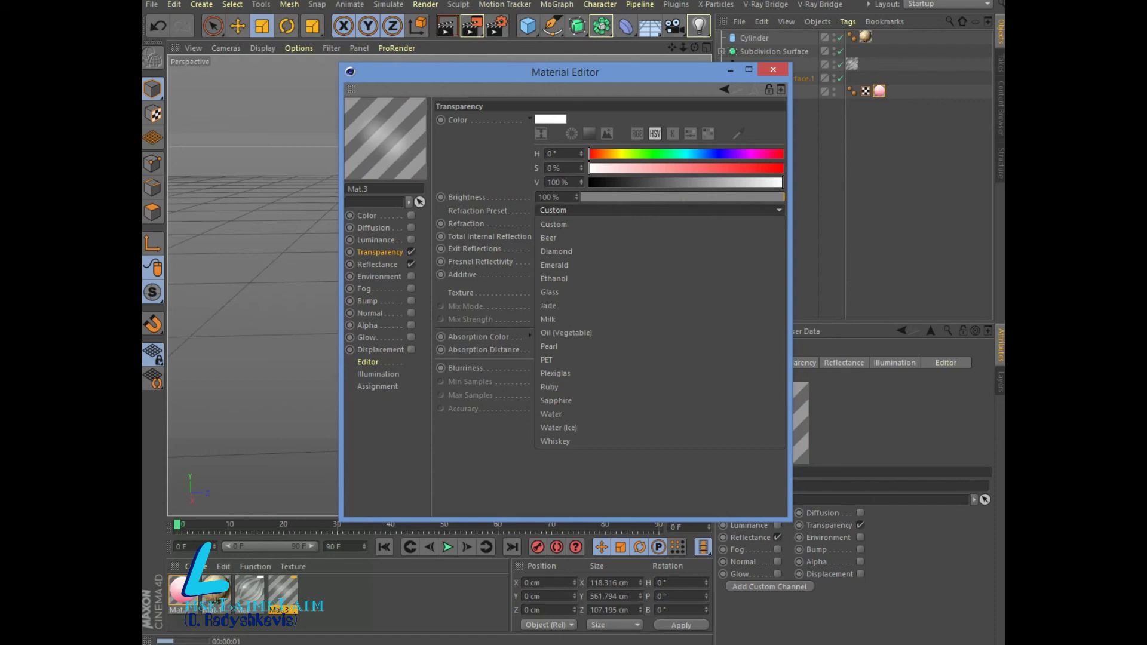
{"action": "left_click", "coordinate": [553, 224]}
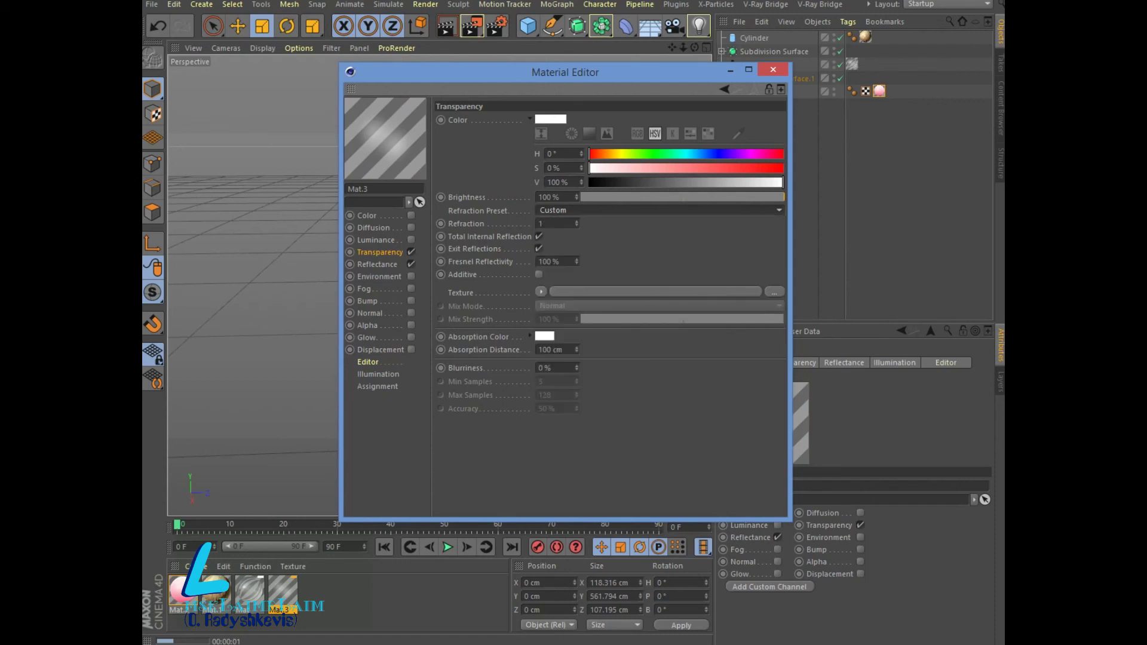
{"action": "left_click", "coordinate": [692, 168]}
{"action": "left_click_drag", "start_coordinate": [692, 168], "coordinate": [636, 168]}
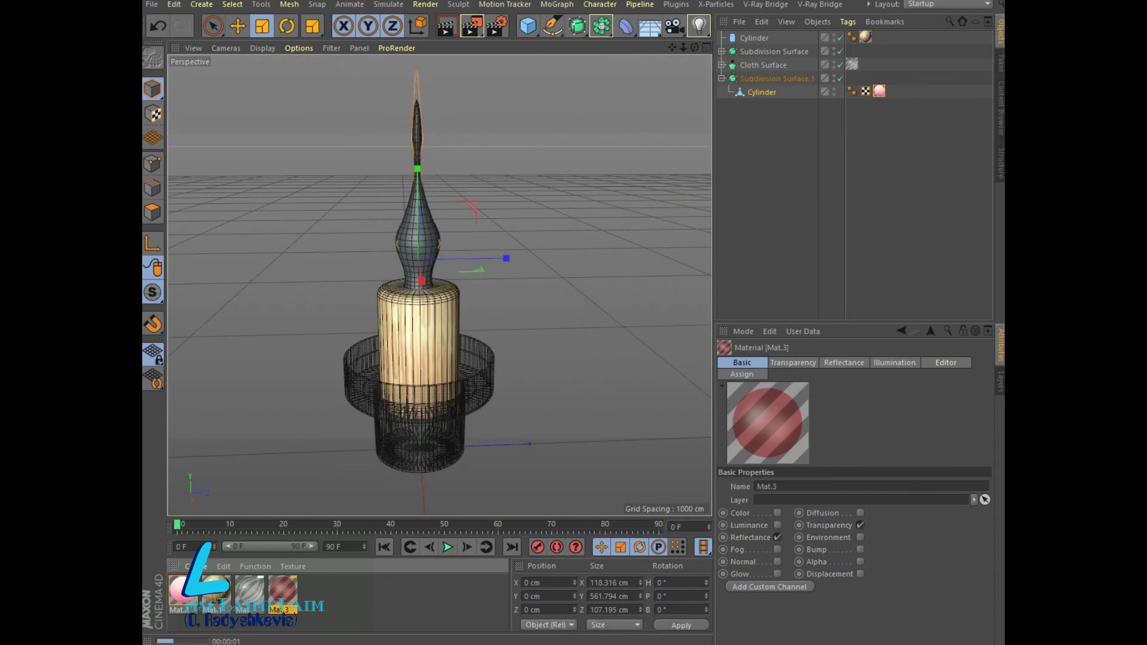
{"action": "left_click_drag", "start_coordinate": [282, 588], "coordinate": [773, 51]}
- Re-enable Mat.3's gradient Luminance glow and render the glowing pink shell preview
{"action": "left_click", "coordinate": [448, 26]}
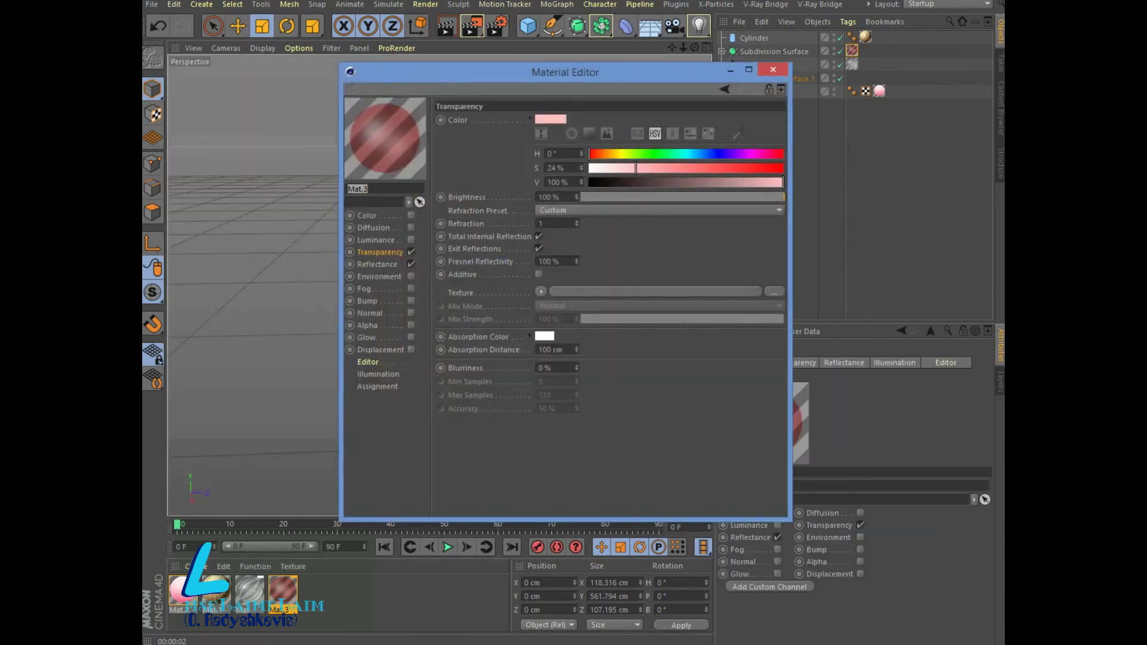
{"action": "left_click", "coordinate": [411, 239]}
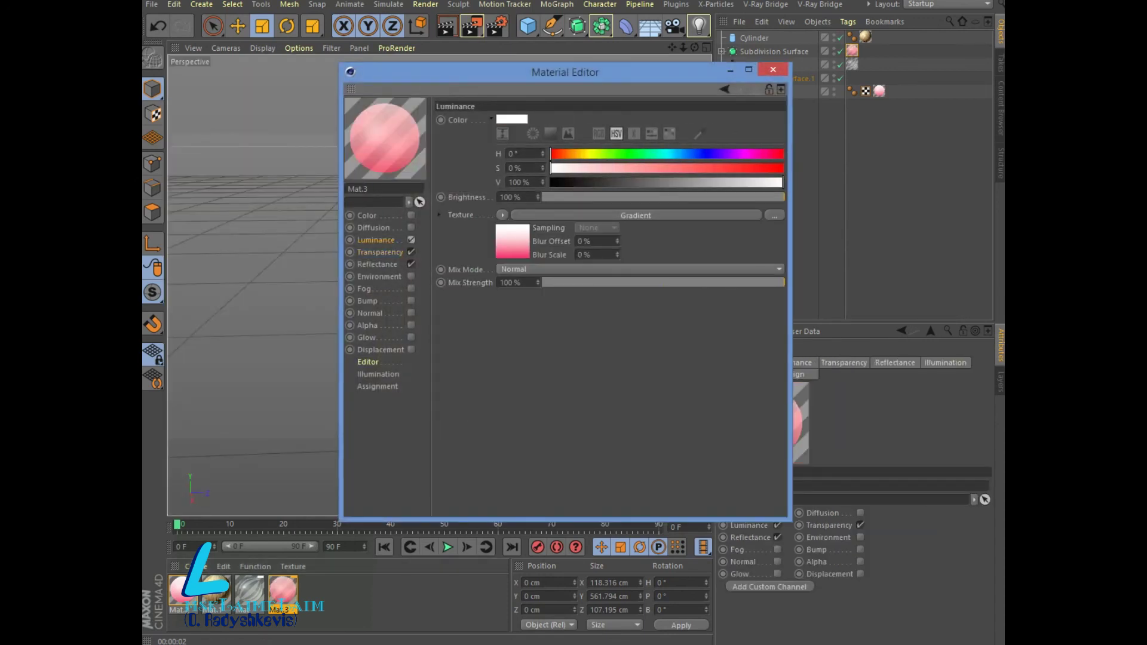
{"action": "left_click", "coordinate": [773, 69]}
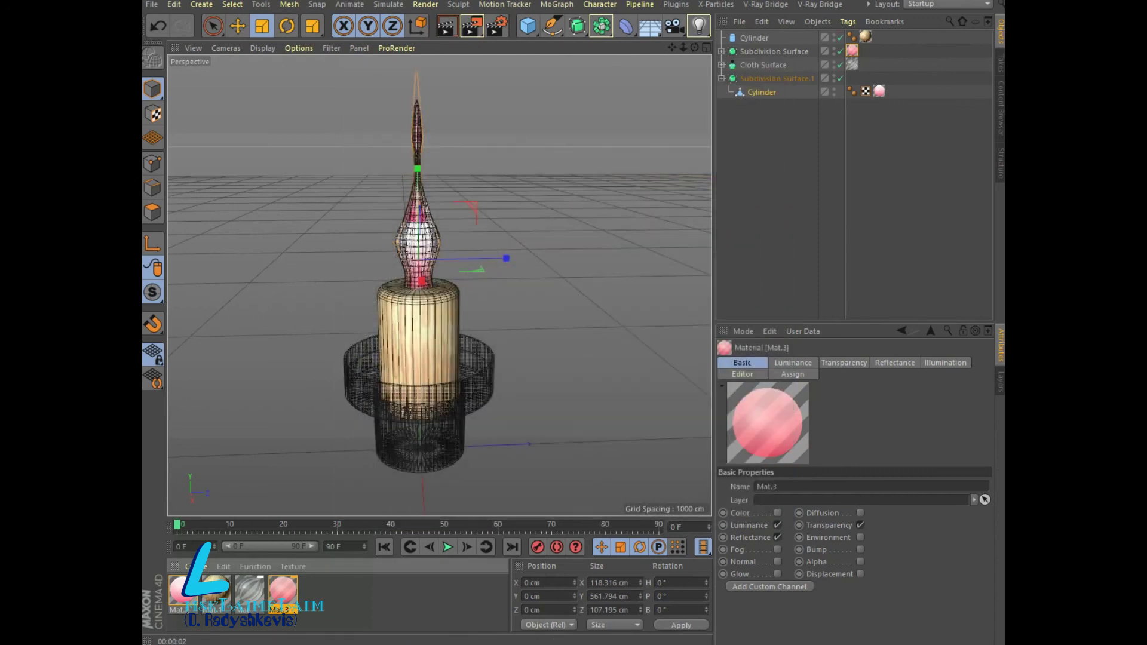
{"action": "left_click", "coordinate": [447, 26]}
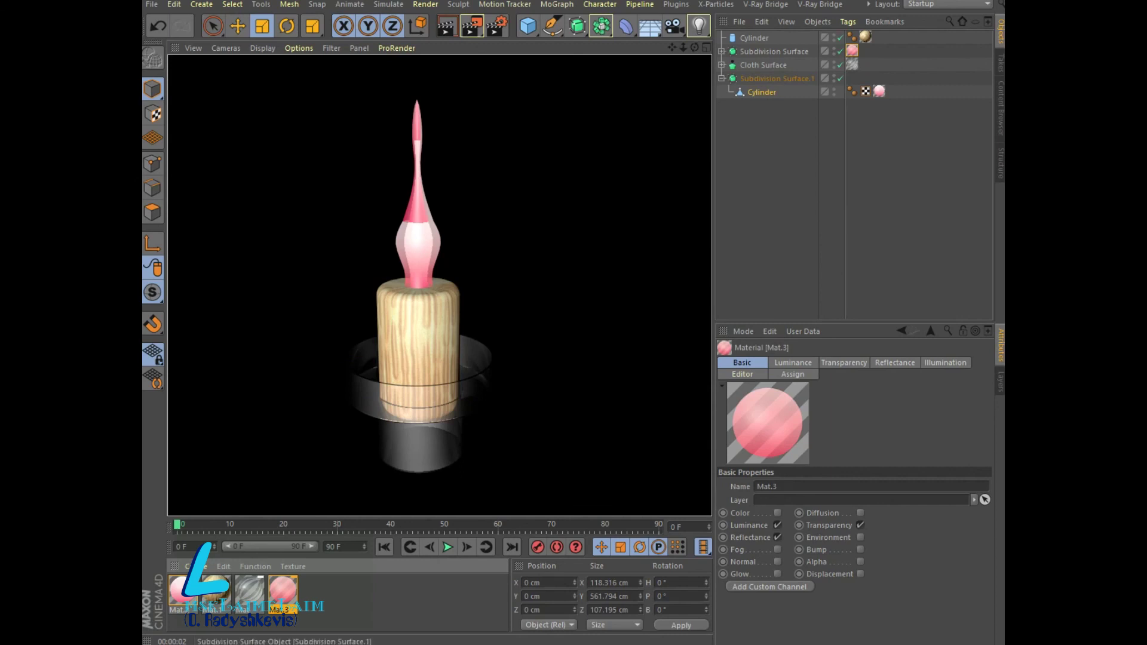
{"action": "left_click", "coordinate": [762, 92]}
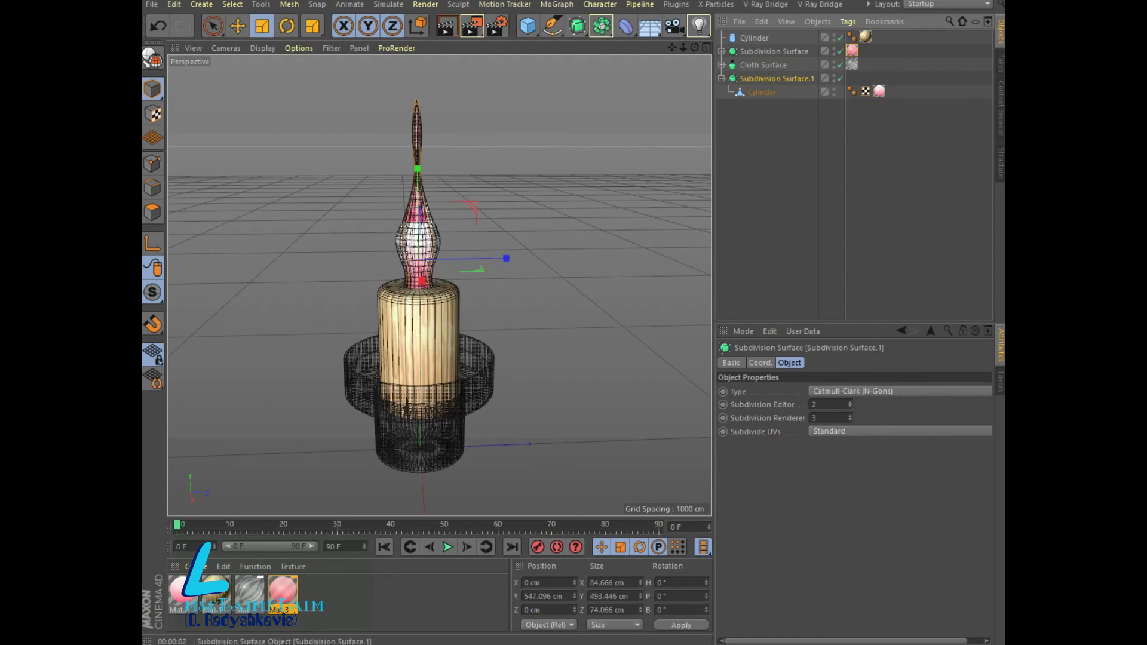
- Select the outer Subdivision Surface, render a preview, and add a 2000 cm Floor object
{"action": "left_click", "coordinate": [722, 51]}
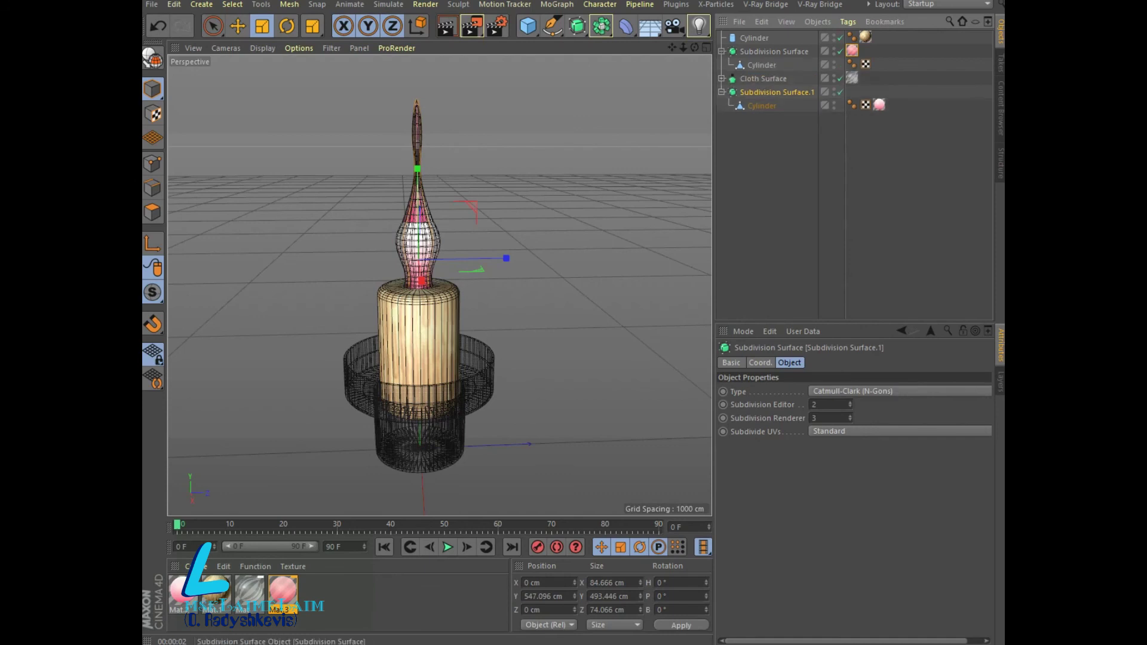
{"action": "left_click", "coordinate": [774, 51]}
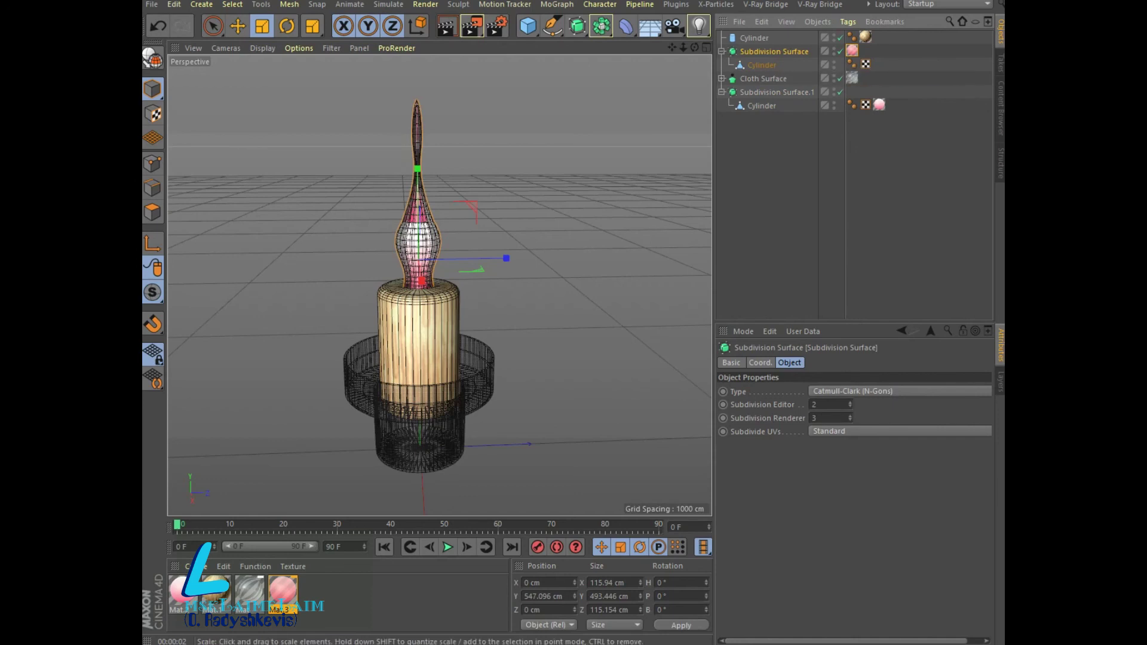
{"action": "left_click", "coordinate": [447, 26]}
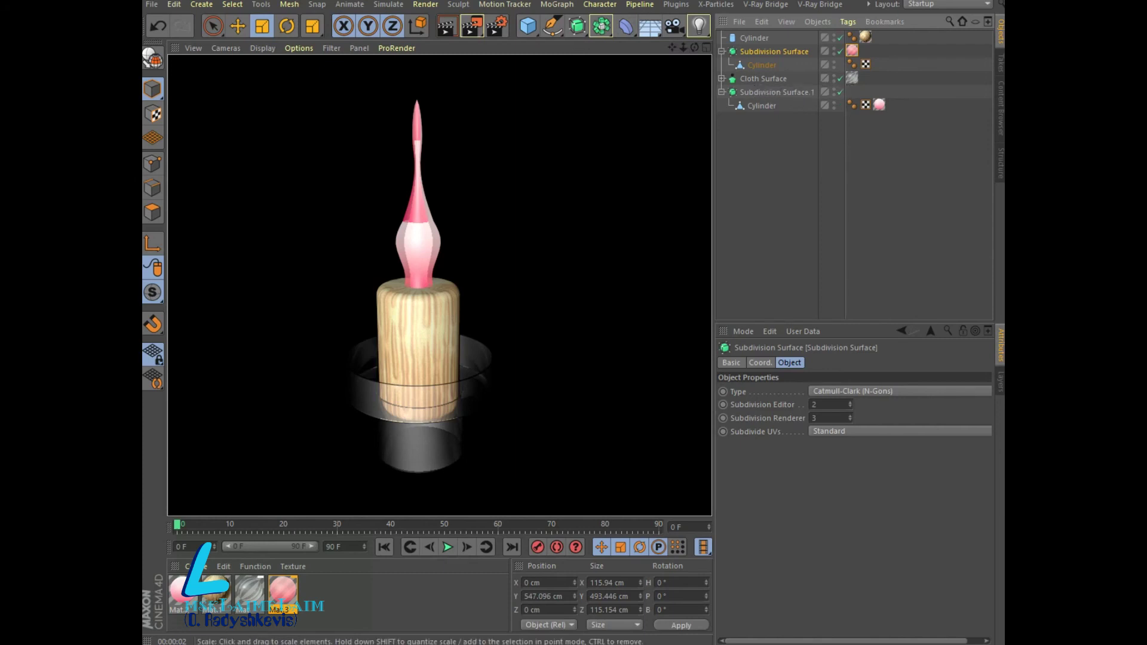
{"action": "left_click", "coordinate": [649, 26]}
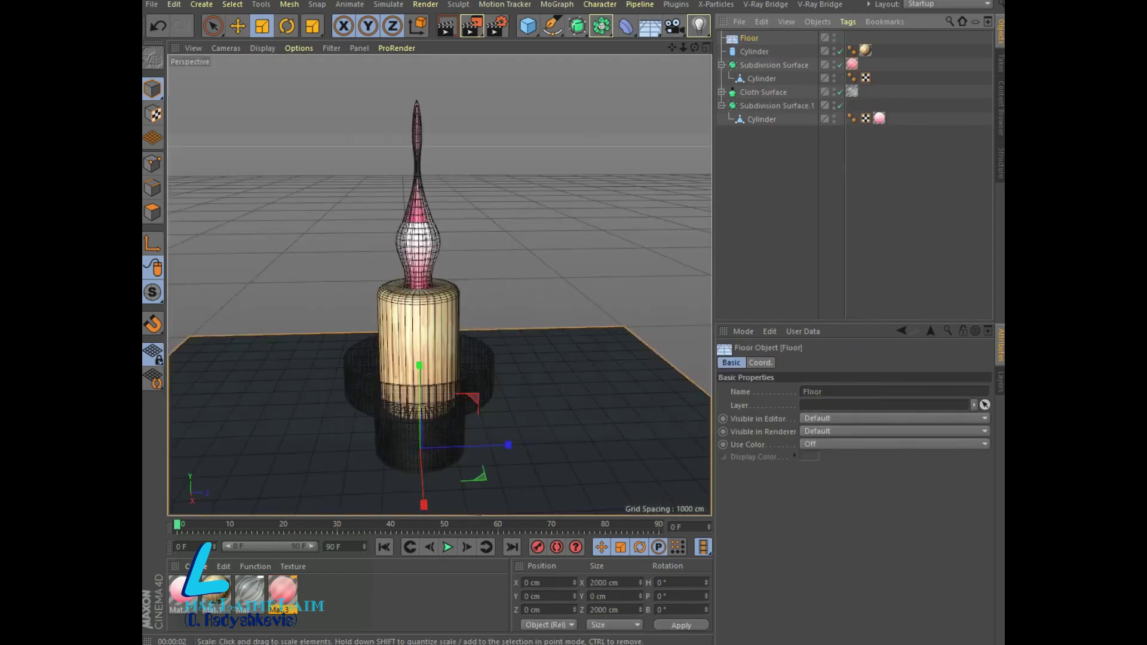
- Lower the Floor to about -33 cm on Y, add a Sky object, and render
{"action": "key", "text": "e"}
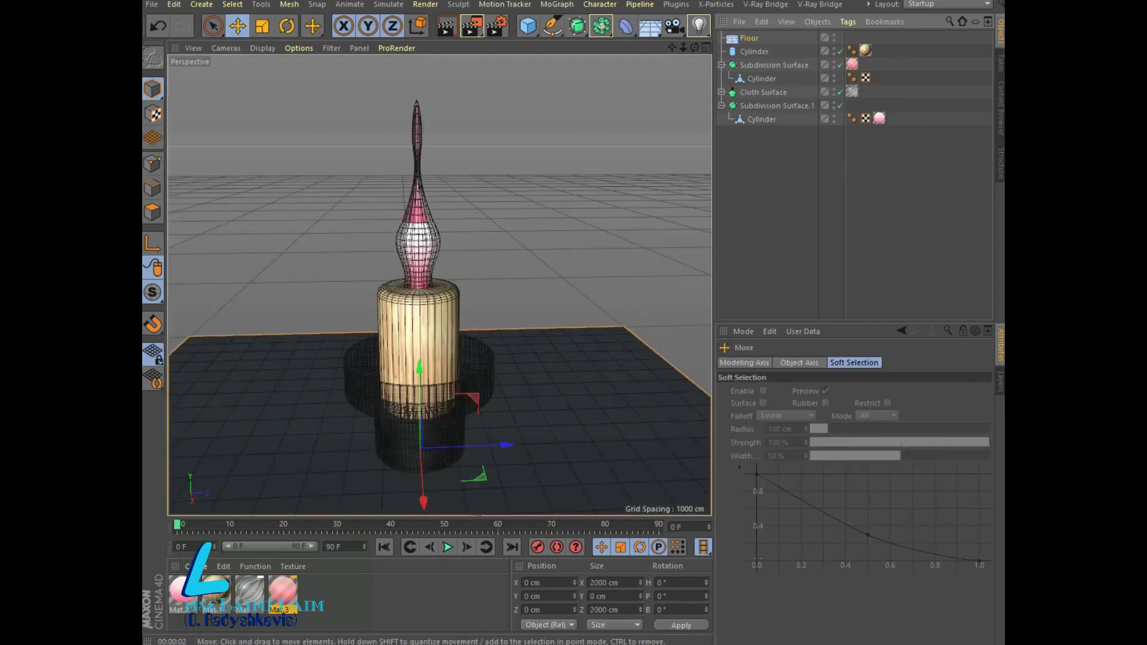
{"action": "left_click_drag", "start_coordinate": [419, 369], "coordinate": [420, 391]}
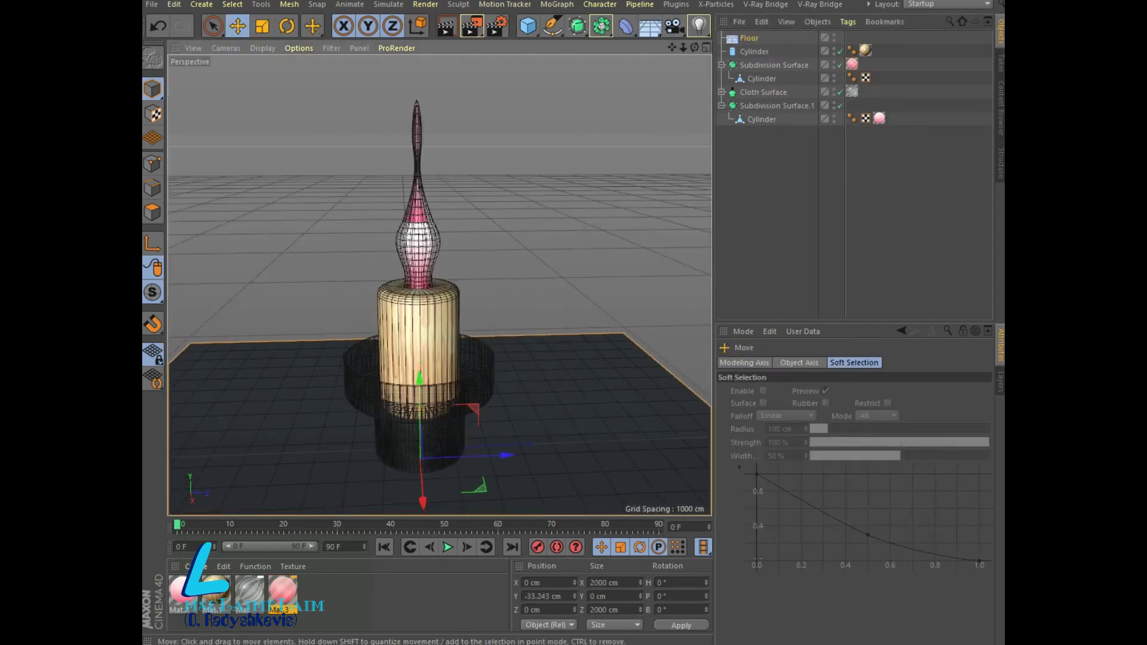
{"action": "left_click_drag", "start_coordinate": [649, 26], "coordinate": [711, 68]}
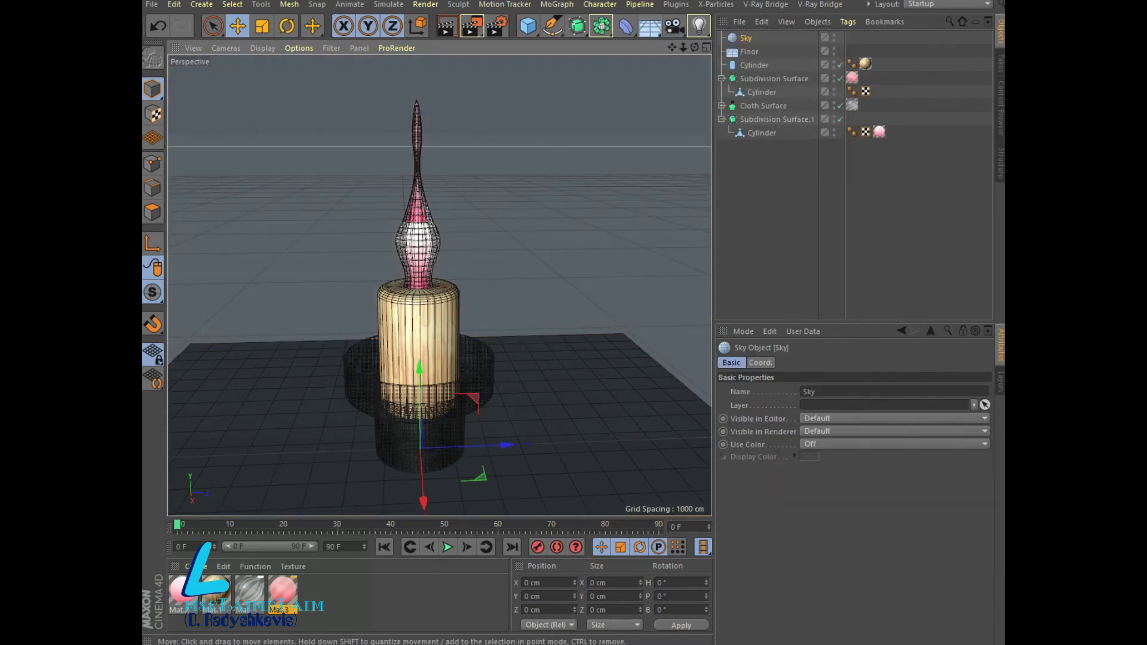
{"action": "key", "text": "ctrl+r"}
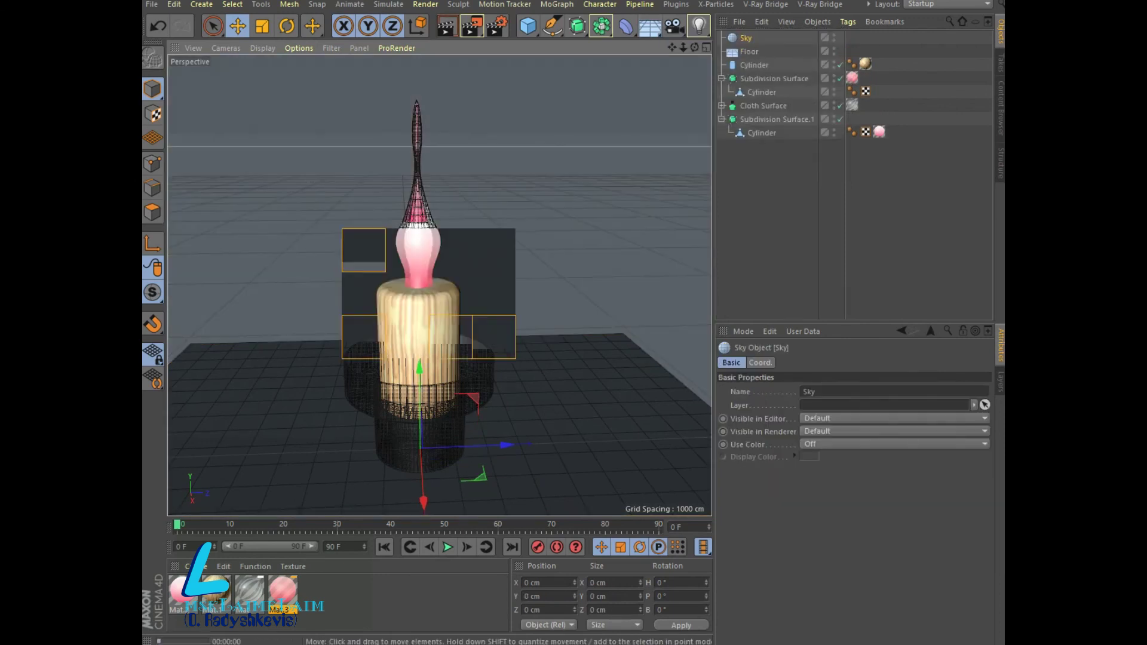